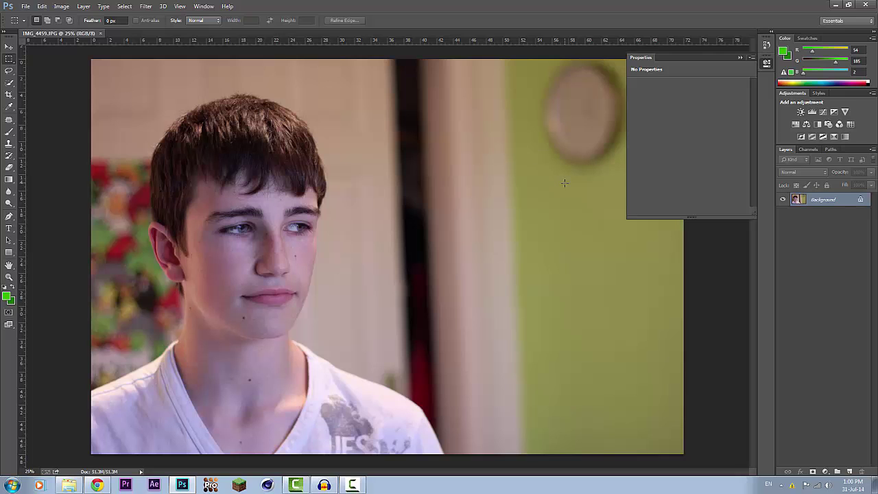
scroll(642, 142, "down", 5)
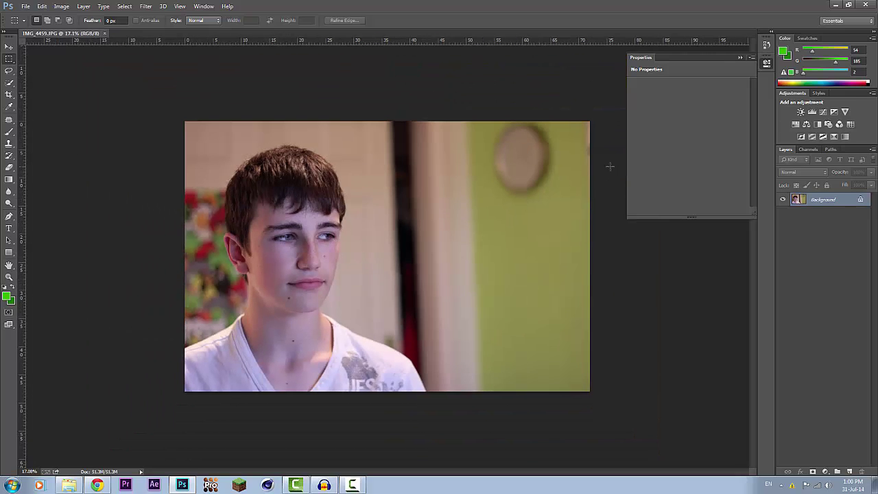
scroll(585, 198, "up", 2)
scroll(584, 198, "down", 2)
scroll(402, 258, "up", 2)
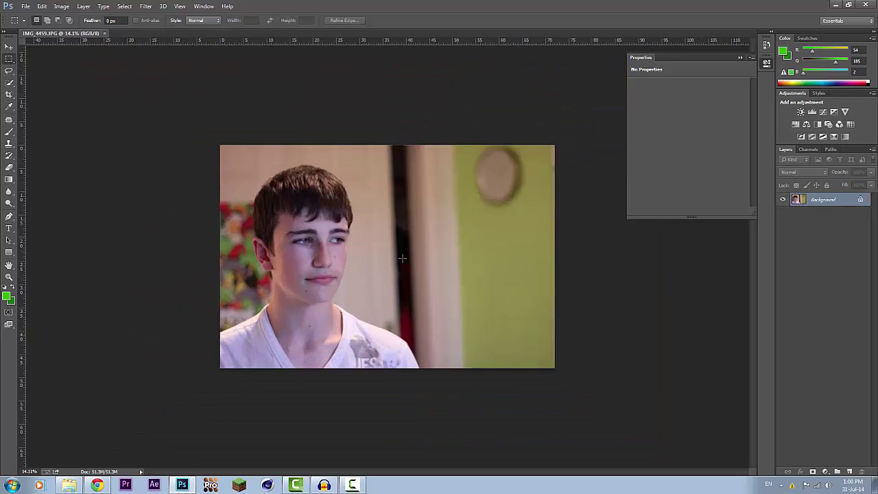
scroll(635, 227, "up", 3)
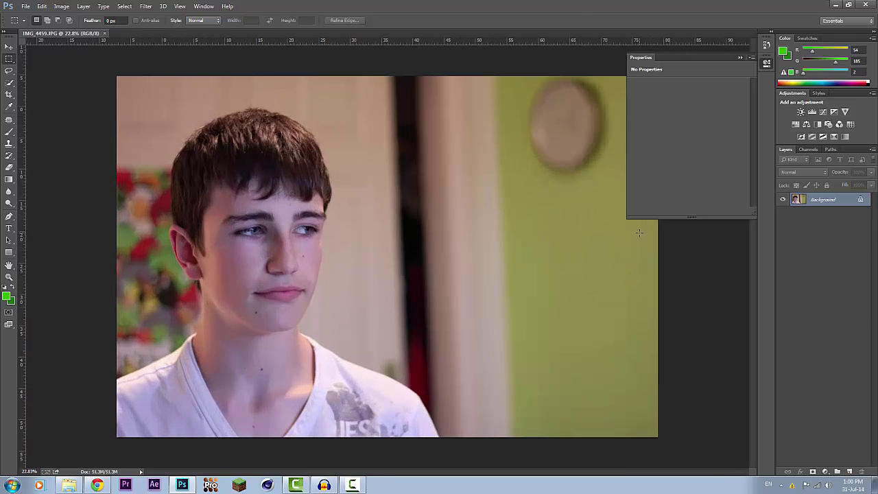
scroll(637, 232, "down", 1)
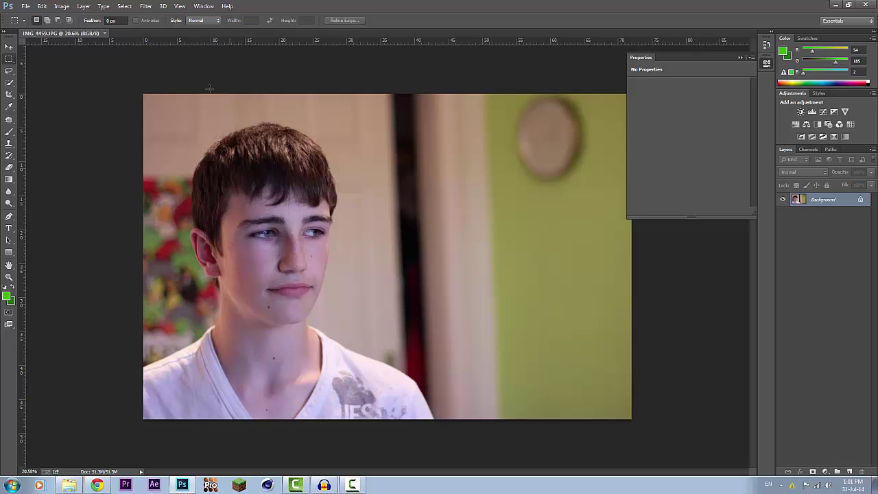
scroll(259, 211, "up", 1)
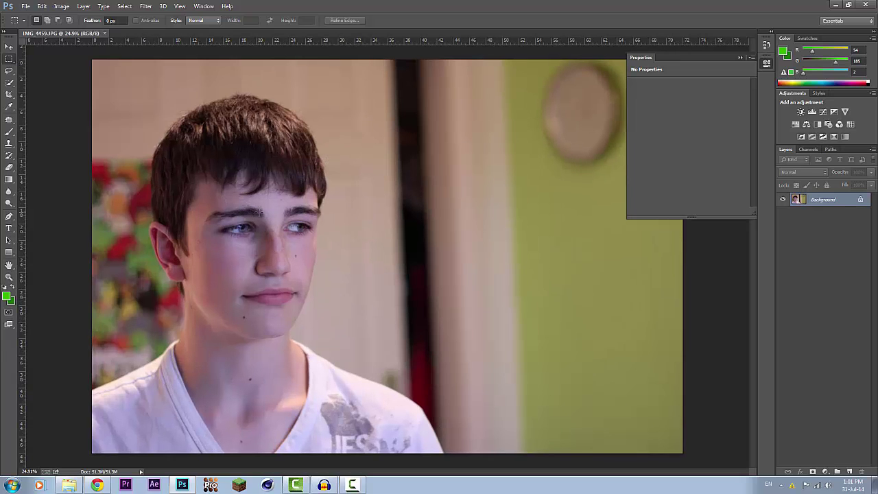
scroll(259, 212, "down", 2)
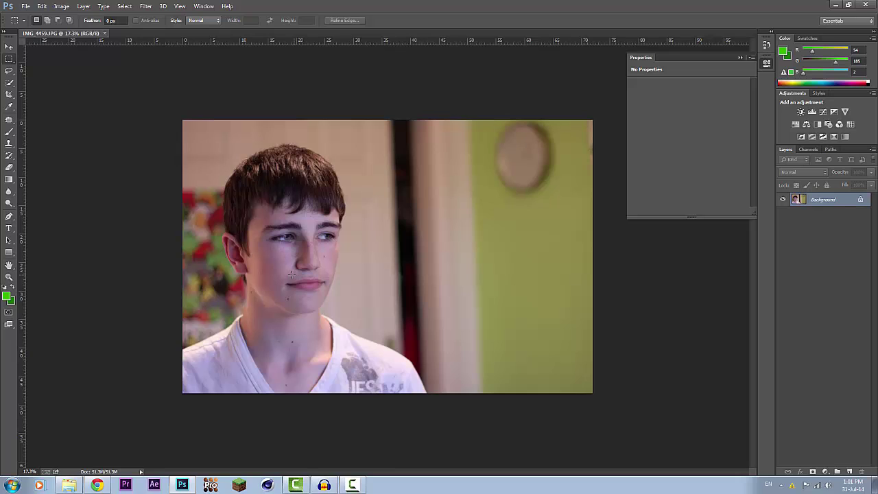
scroll(291, 274, "up", 1)
scroll(292, 275, "up", 1)
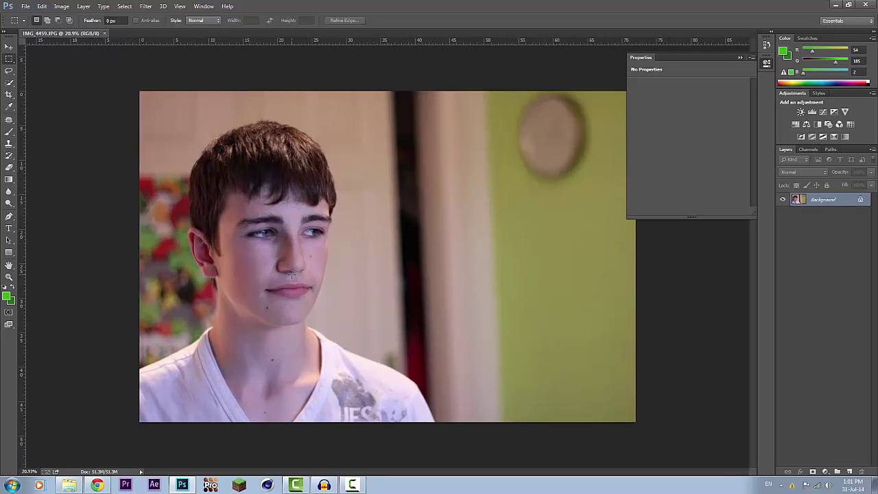
scroll(291, 274, "up", 1)
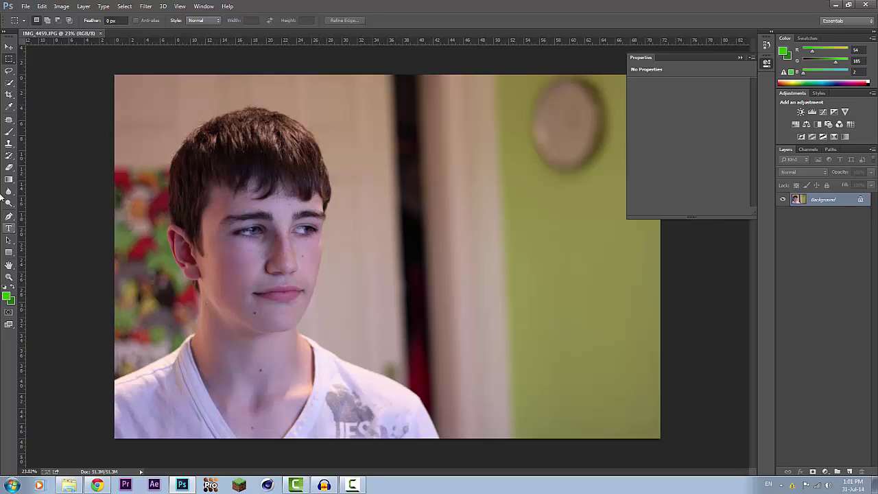
Add a new empty layer above the background photo and activate the Pen tool in Path mode.
left_click(850, 472)
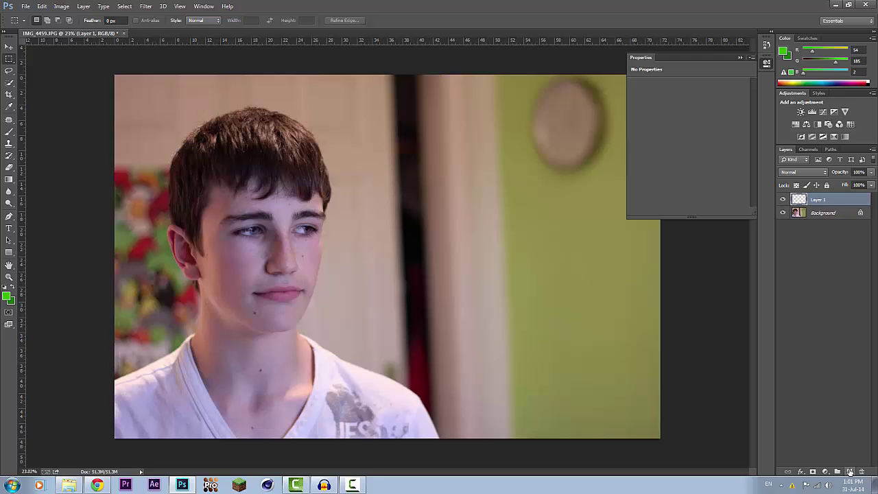
left_click(9, 216)
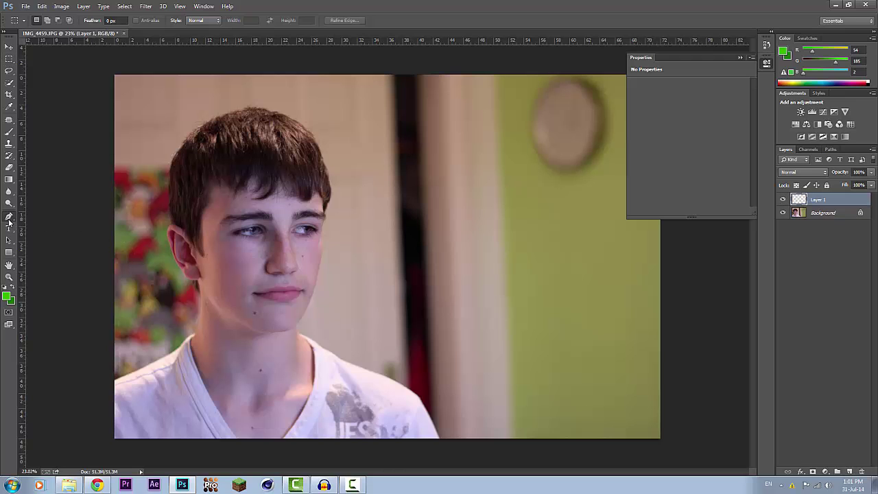
scroll(293, 247, "up", 4)
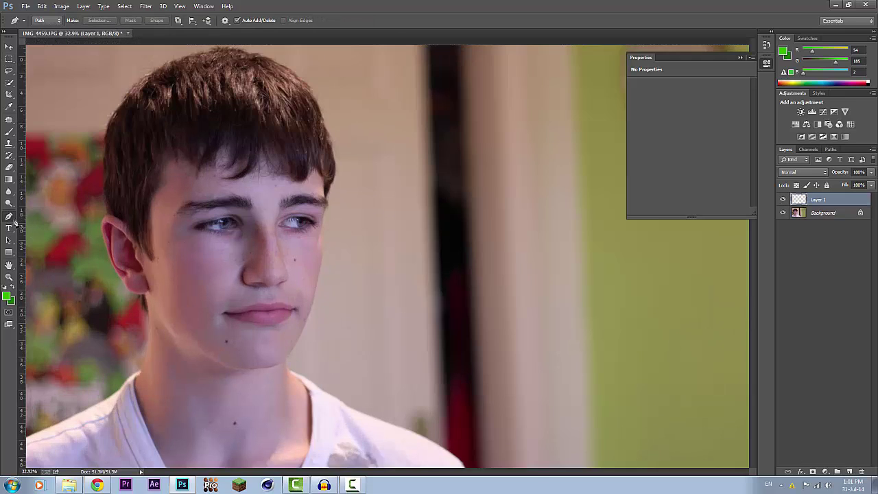
scroll(86, 229, "down", 3)
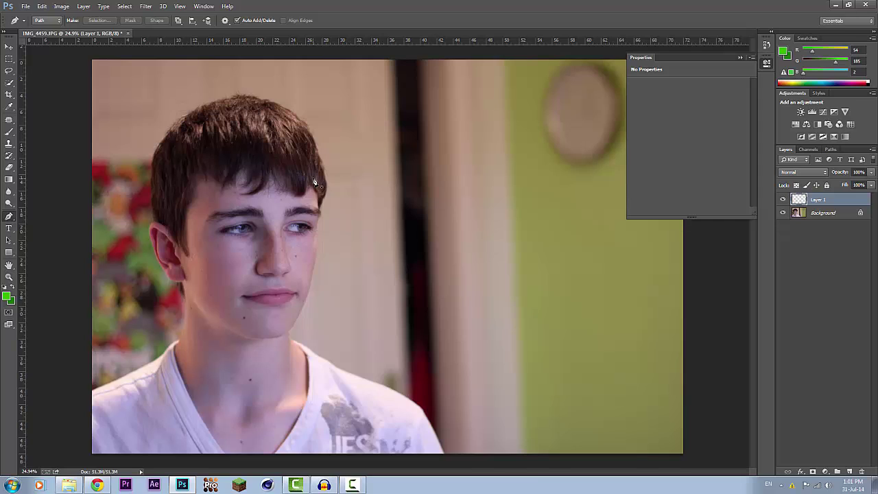
scroll(317, 183, "up", 2)
scroll(317, 182, "down", 2)
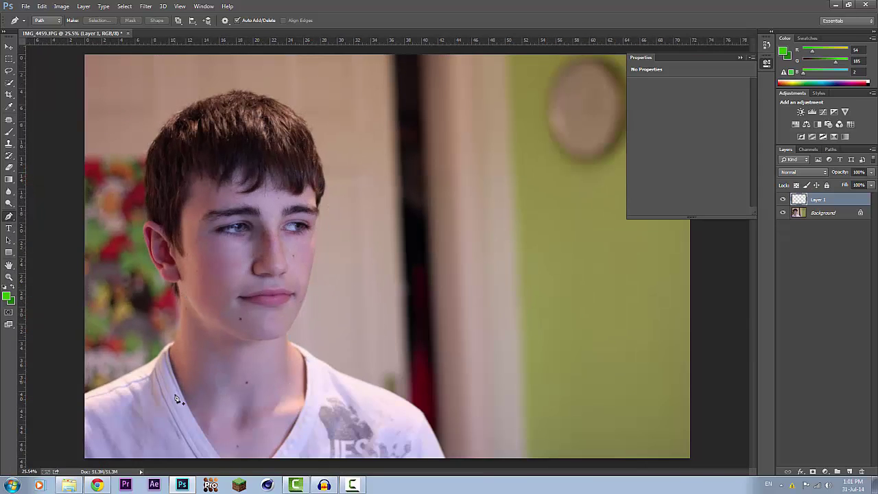
scroll(304, 402, "down", 2)
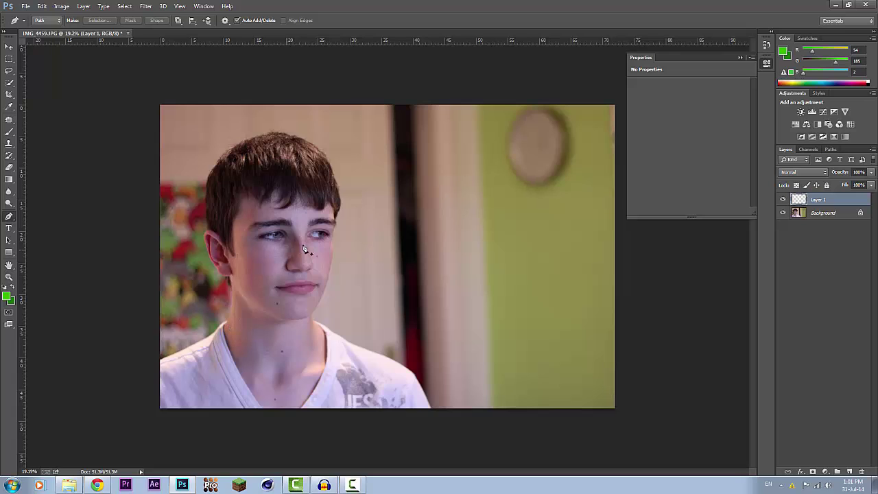
Start a pen path at the right temple's hairline and trace the face's right edge down past the cheek.
scroll(310, 252, "up", 6)
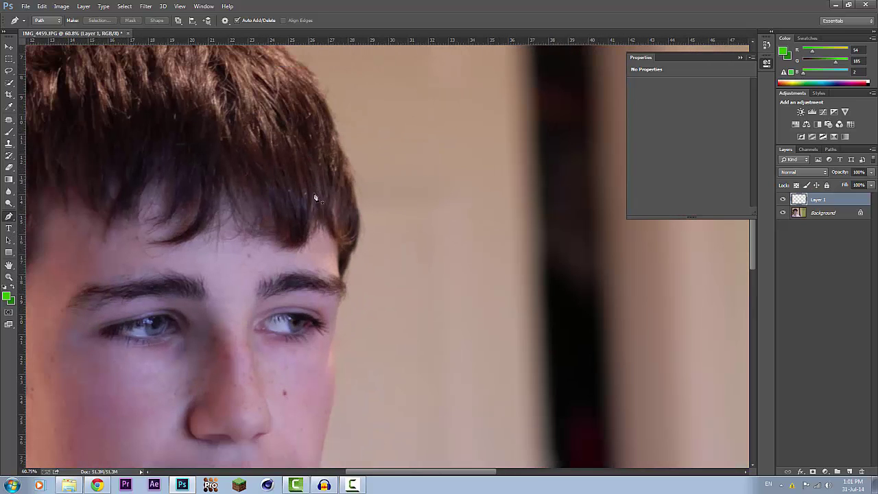
scroll(330, 250, "up", 2)
left_click(345, 249)
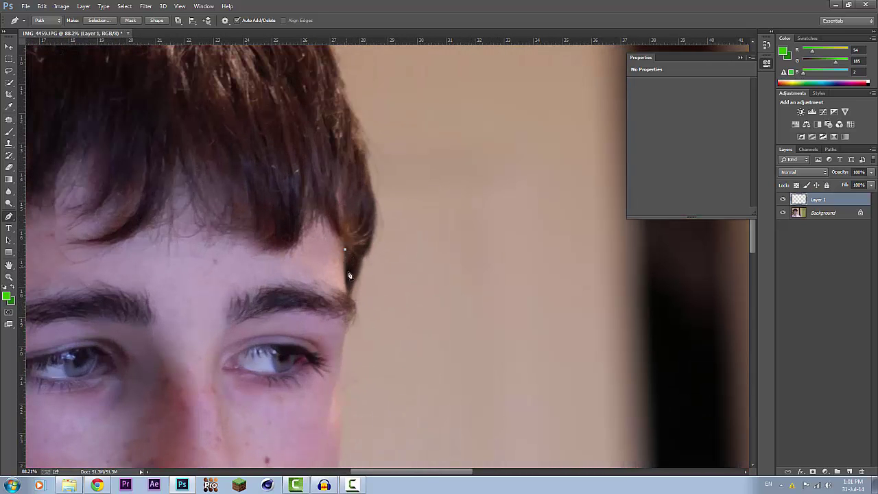
left_click_drag(347, 296, 350, 314)
left_click(341, 346)
left_click_drag(755, 241, 752, 289)
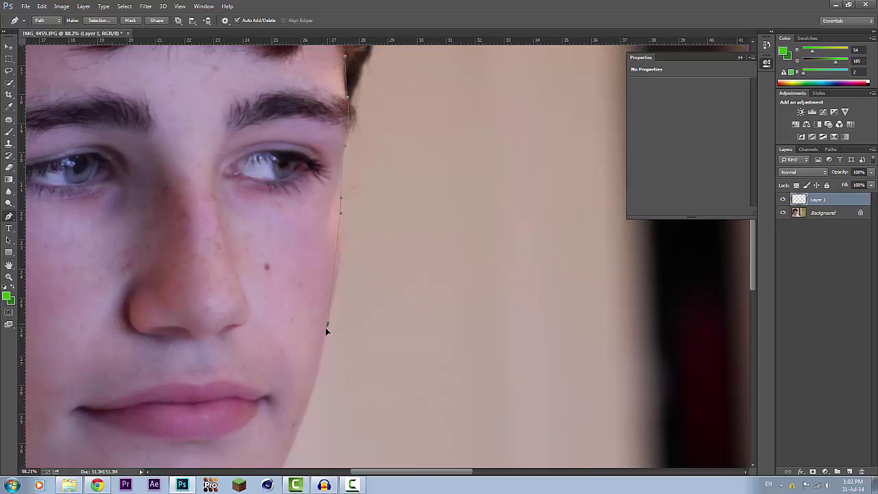
left_click_drag(326, 327, 313, 352)
left_click(306, 412, "alt")
Continue the path along the right jawline, around the chin corner and down the neck to the shirt collar.
left_click_drag(754, 286, 749, 320)
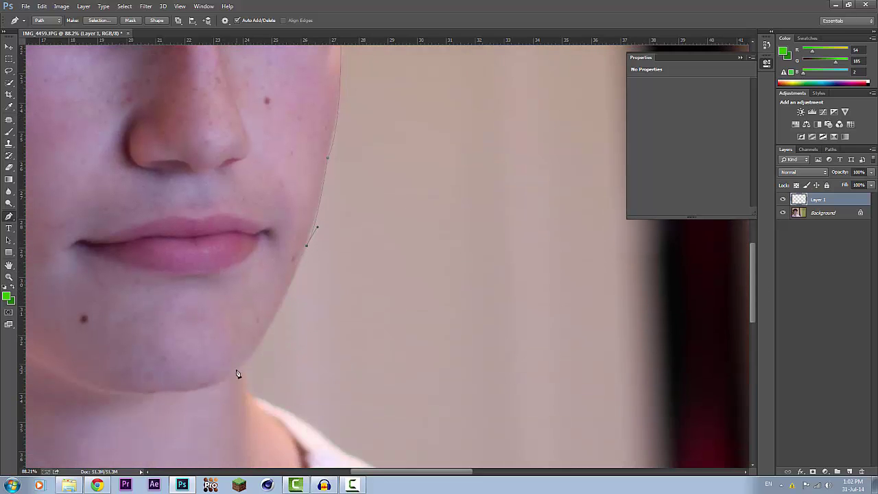
left_click_drag(245, 364, 241, 370)
left_click(245, 364, "alt")
left_click(251, 394)
scroll(250, 396, "down", 3)
left_click_drag(300, 228, 307, 243)
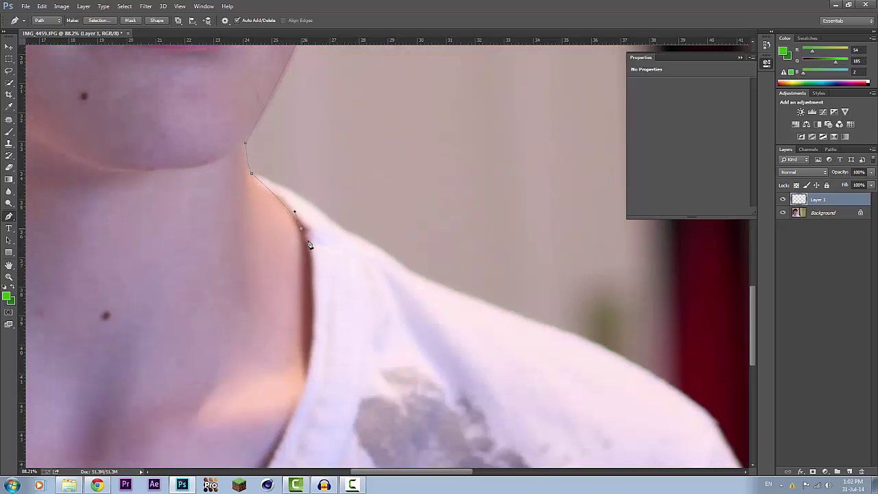
Trace the right side of the V-neck collar down to the photo's lower edge and carry the path across the neckline.
left_click_drag(307, 371, 285, 416)
left_click(307, 372, "alt")
scroll(302, 384, "down", 2)
left_click_drag(191, 430, 137, 463)
scroll(137, 459, "down", 5)
left_click(118, 435)
Trace the left side of the V-neck collar upward until the path reaches the base of the neck.
scroll(103, 437, "up", 6)
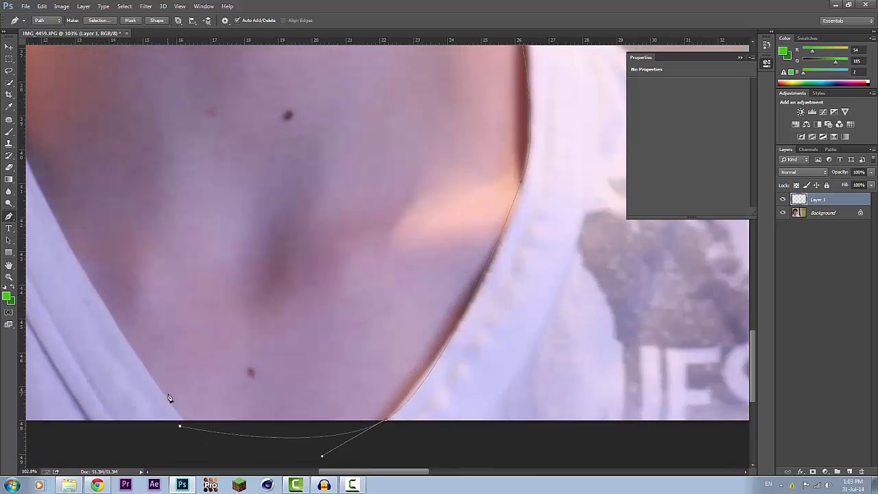
left_click_drag(100, 300, 91, 282)
left_click(37, 180)
left_click_drag(370, 472, 349, 472)
left_click_drag(752, 344, 752, 314)
mouse_move(111, 176)
left_mouse_down()
mouse_move(112, 142)
mouse_move(149, 133)
left_mouse_up()
left_click(111, 175, "alt")
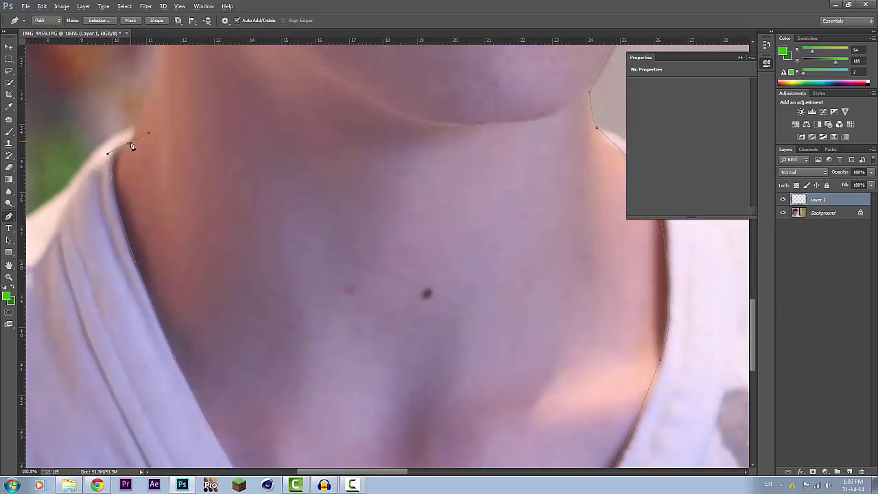
left_click(128, 143, "alt")
Continue the path up the left side of the neck to the underside of the earlobe.
left_click_drag(151, 80, 155, 67)
left_click_drag(753, 330, 753, 279)
left_click_drag(158, 216, 149, 132)
left_click(158, 216, "alt")
left_click_drag(146, 187, 139, 178)
left_click(145, 188, "alt")
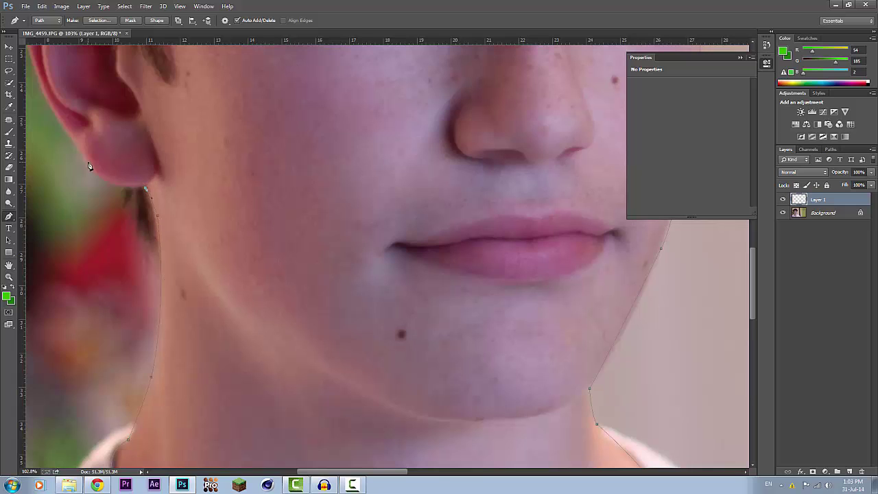
Trace the outer edge of the ear up and over its top, then down to the tip of the sideburn.
scroll(89, 166, "down", 2)
left_click(205, 187)
left_click(184, 153)
left_click(168, 107)
left_click(158, 77)
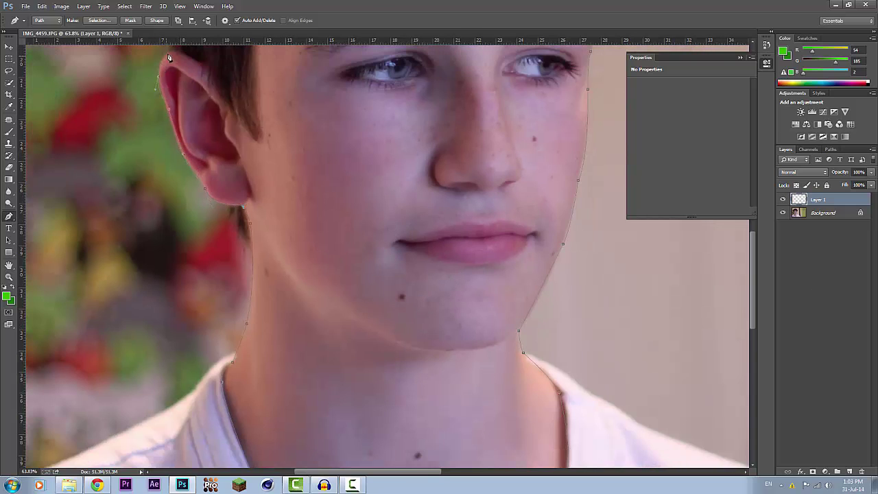
left_click(176, 52)
left_click(222, 87)
left_click(251, 138)
Run the path roughly through the hair above the forehead to the right temple, completing the face outline.
left_click_drag(752, 313, 752, 262)
left_click(218, 180)
left_click(328, 91)
left_click(488, 106)
left_click(598, 178)
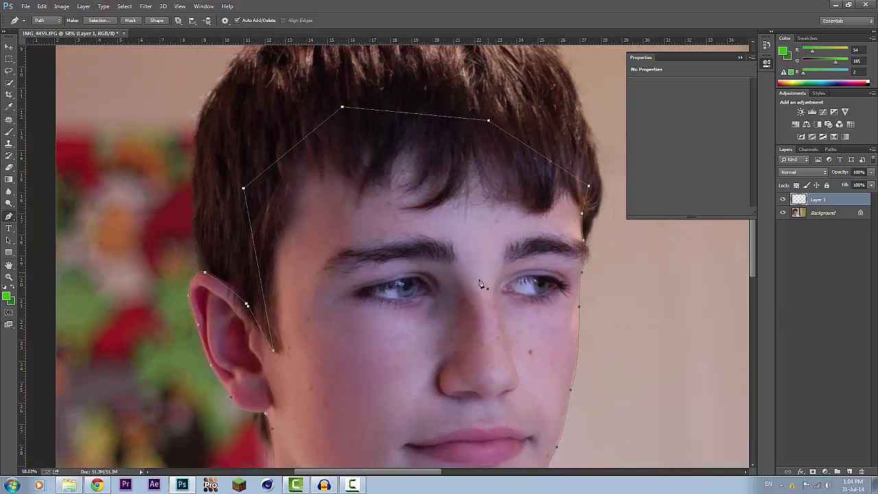
scroll(480, 284, "down", 4)
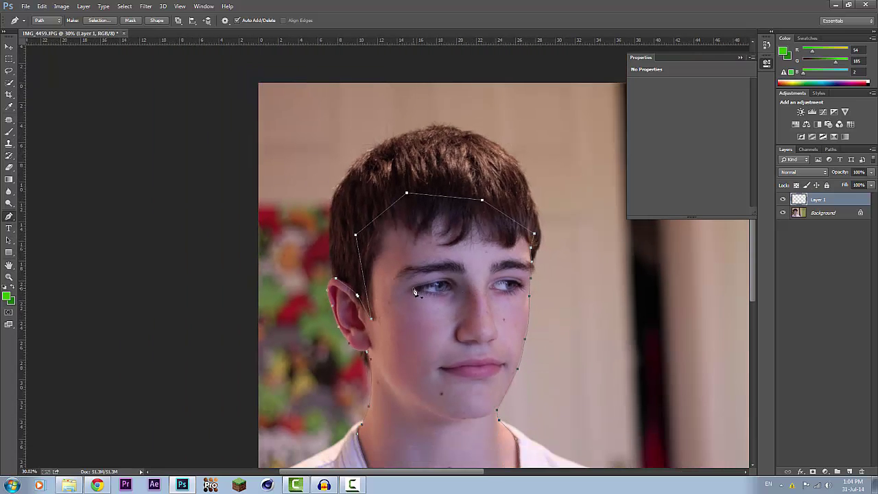
scroll(414, 292, "up", 2)
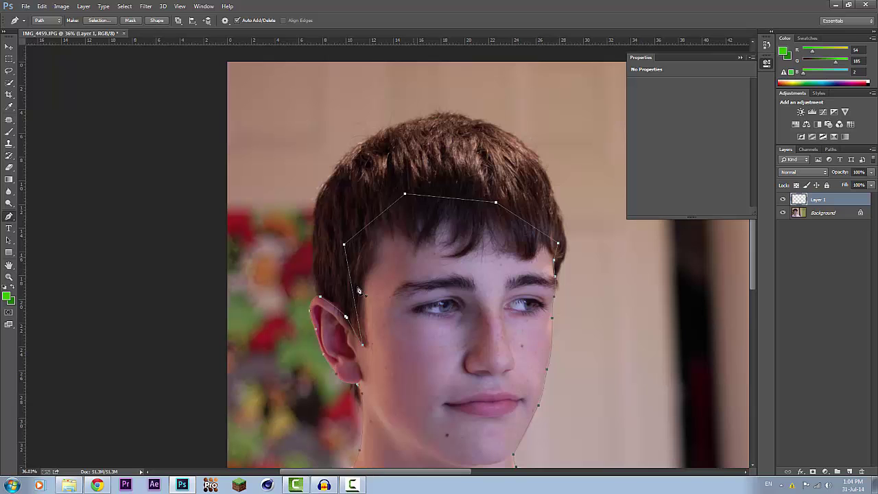
scroll(391, 363, "down", 1)
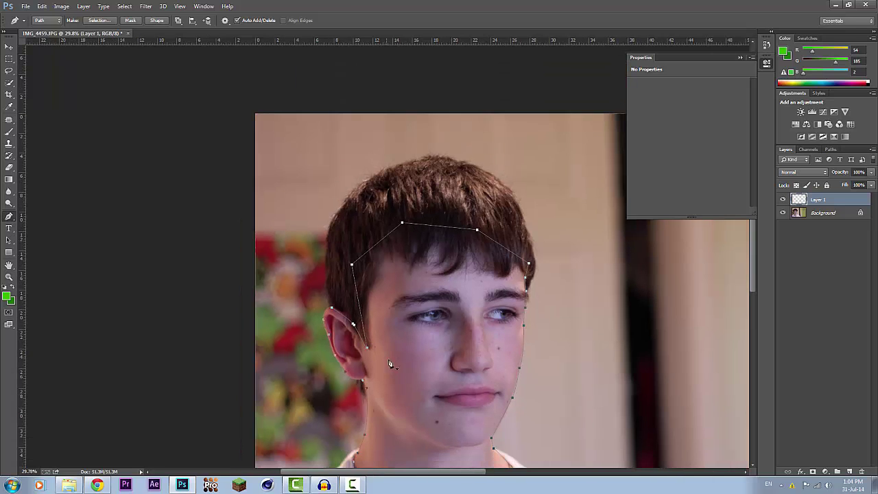
scroll(384, 370, "down", 1)
scroll(285, 352, "up", 1)
scroll(294, 333, "up", 1)
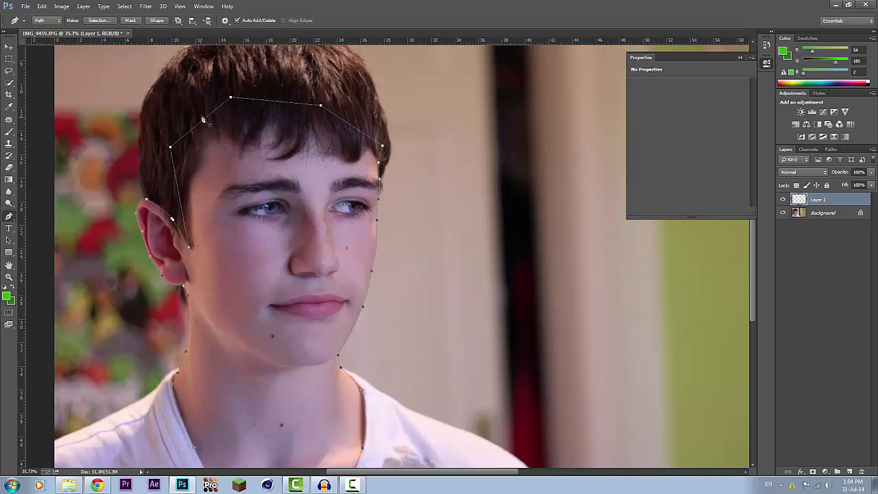
scroll(203, 120, "down", 1)
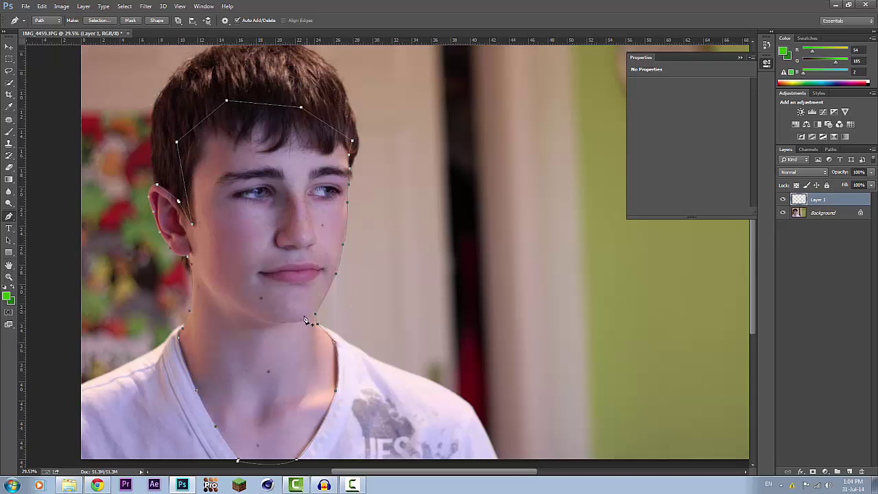
scroll(426, 226, "up", 1)
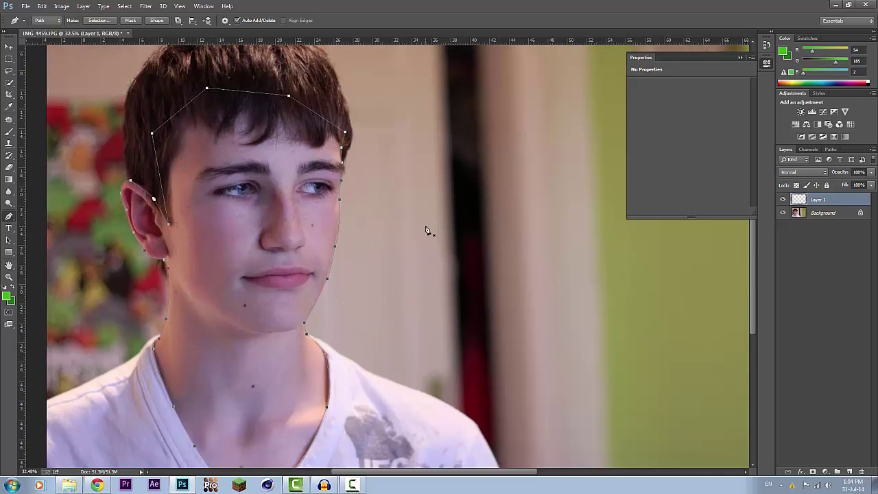
scroll(381, 230, "up", 3)
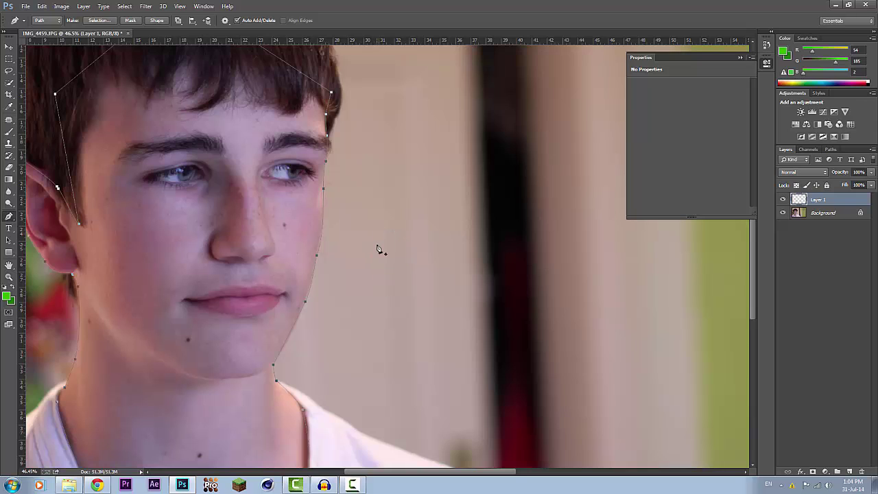
left_click(376, 245)
left_click_drag(467, 242, 509, 285)
left_click_drag(407, 307, 402, 304)
key("ctrl+z")
key("ctrl+z")
scroll(194, 201, "down", 2)
scroll(216, 231, "down", 1)
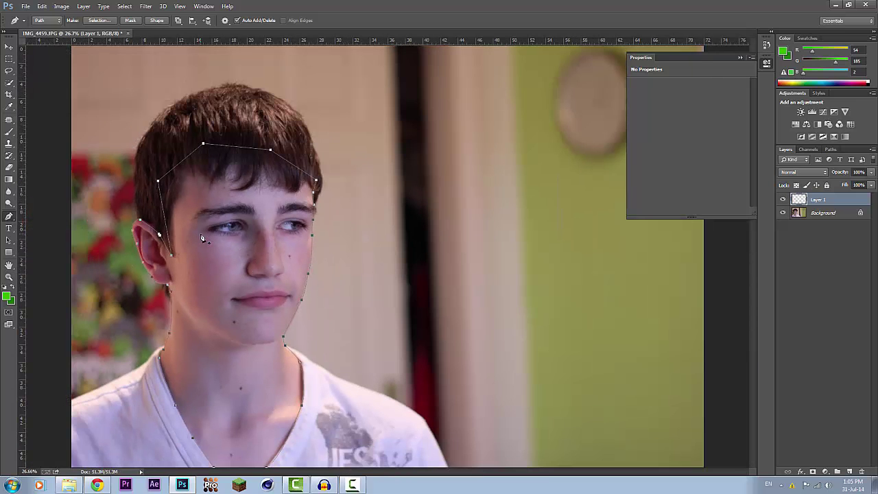
Start a Fill Path on the face outline with a custom colour as its contents, keeping the photo in view for sampling.
scroll(201, 238, "up", 1)
scroll(243, 258, "down", 1)
right_click(223, 266)
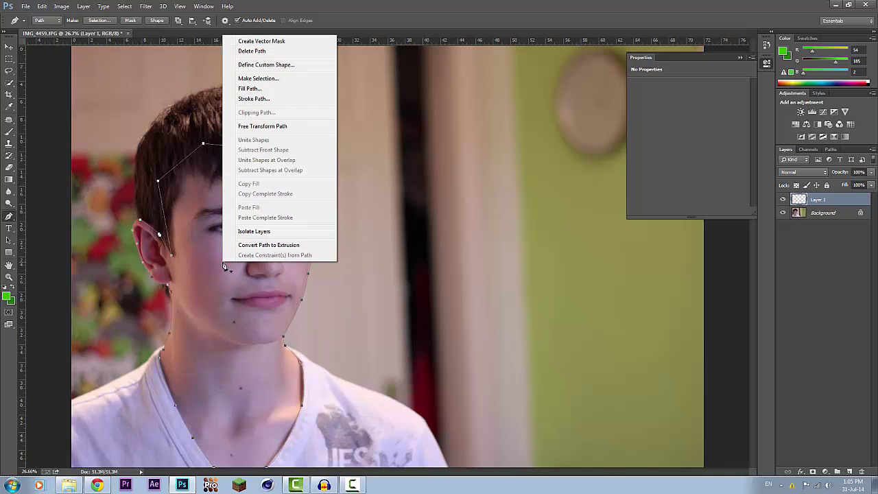
left_click(267, 92)
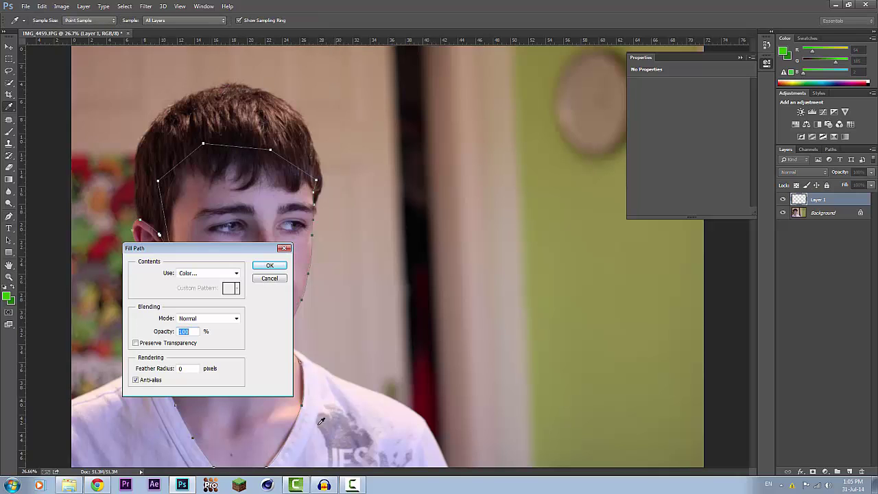
left_click(231, 274)
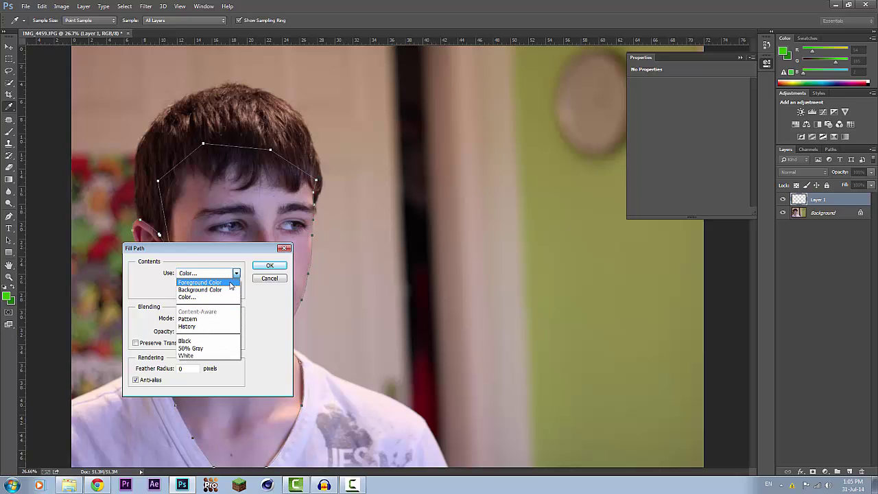
left_click(210, 298)
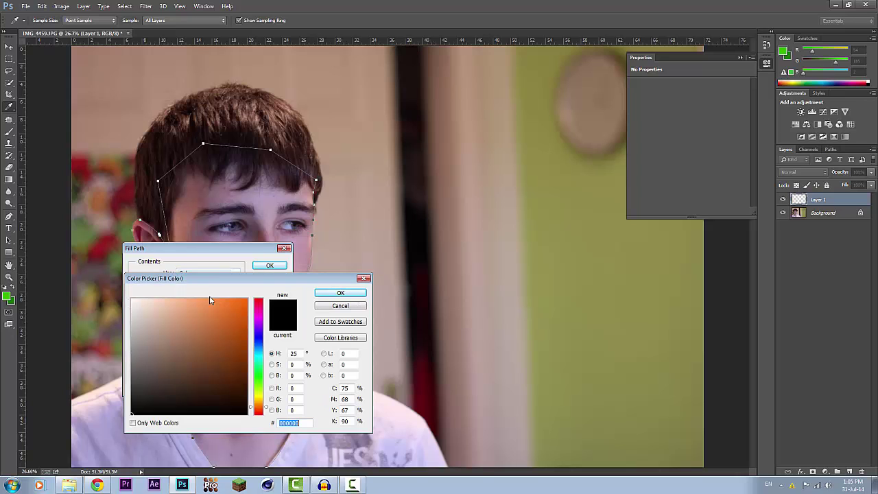
left_click_drag(220, 284, 462, 233)
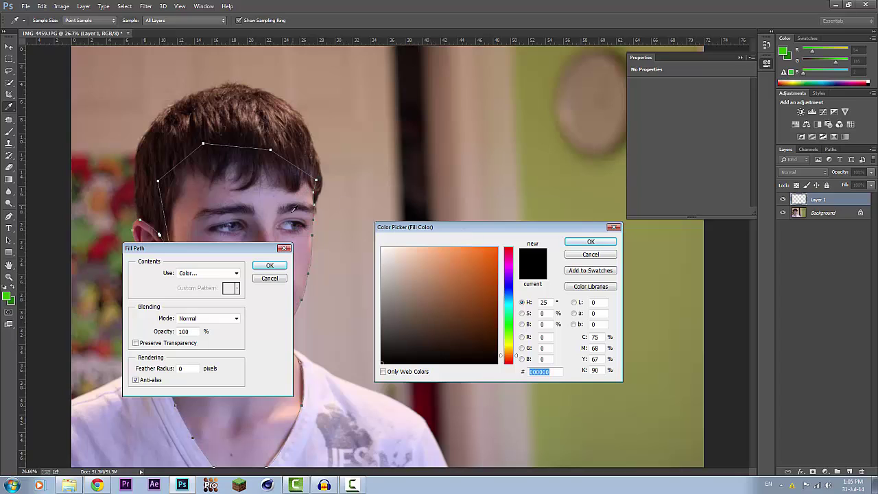
Sample skin tones from the face, brighten the result to pink f39aa9, and fill the face path with it.
left_click(308, 237)
left_click(268, 203)
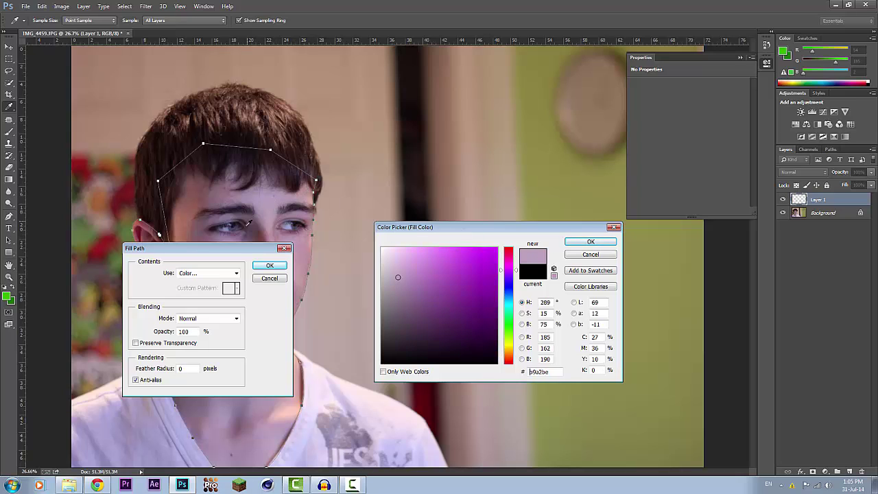
left_click(306, 264)
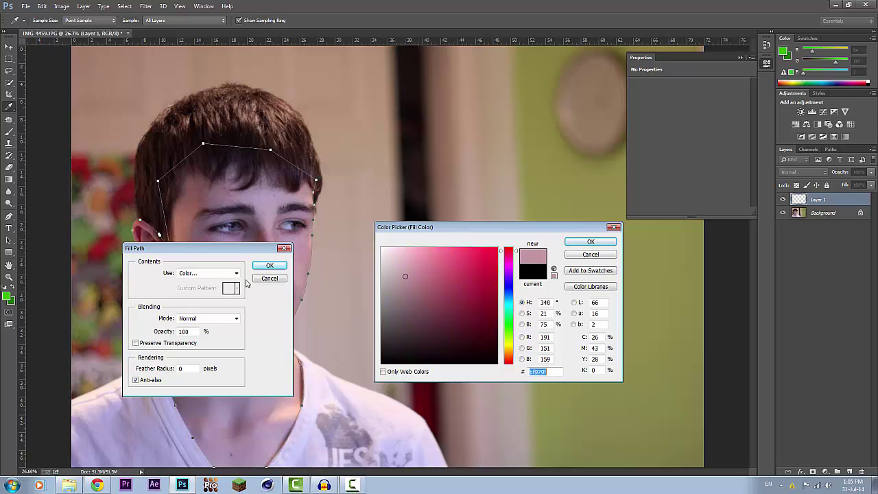
left_click_drag(199, 205, 306, 229)
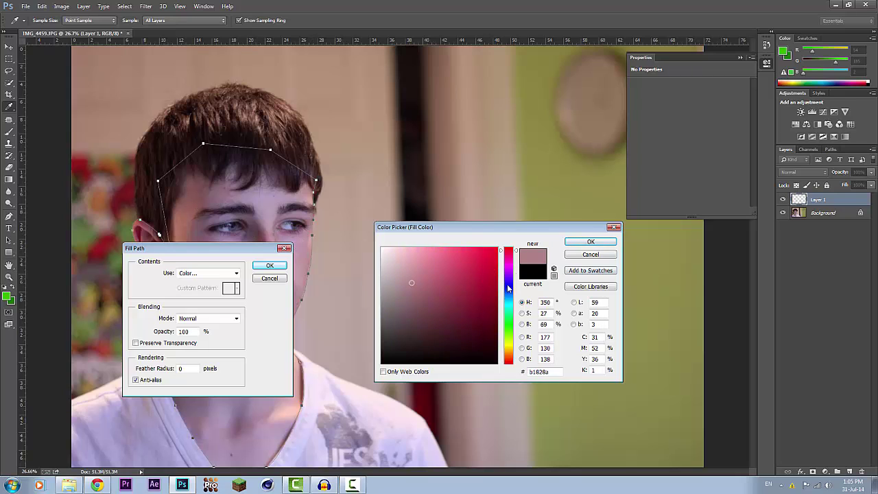
mouse_move(417, 260)
left_mouse_down()
mouse_move(434, 255)
mouse_move(423, 252)
left_mouse_up()
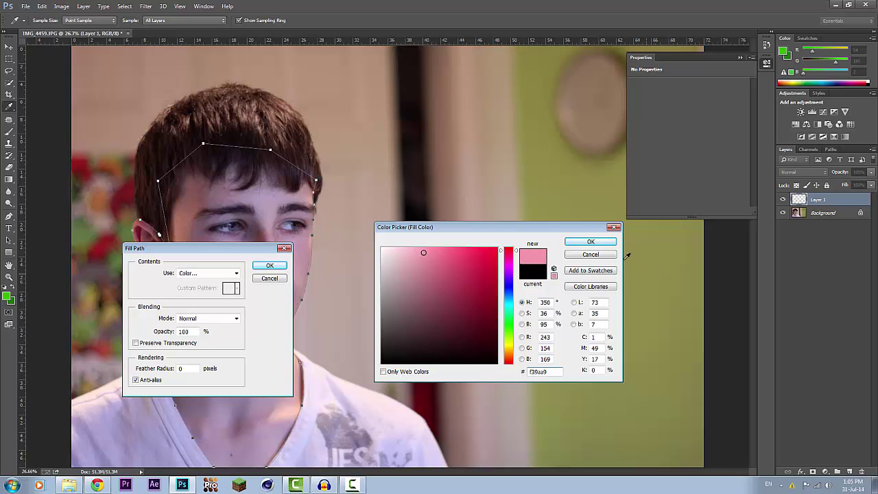
left_click(590, 242)
left_click(270, 265)
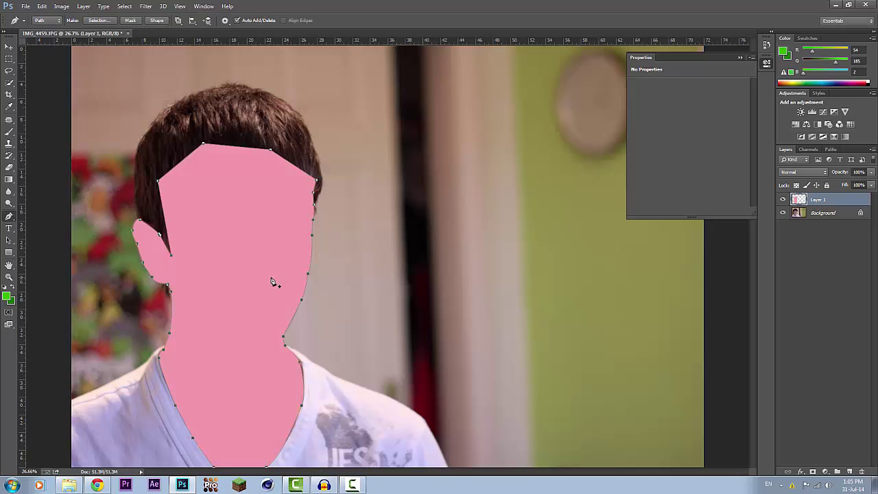
Compare the pink face fill with the photo underneath by repeatedly hiding and showing its layer.
scroll(336, 305, "down", 1)
left_click(783, 200)
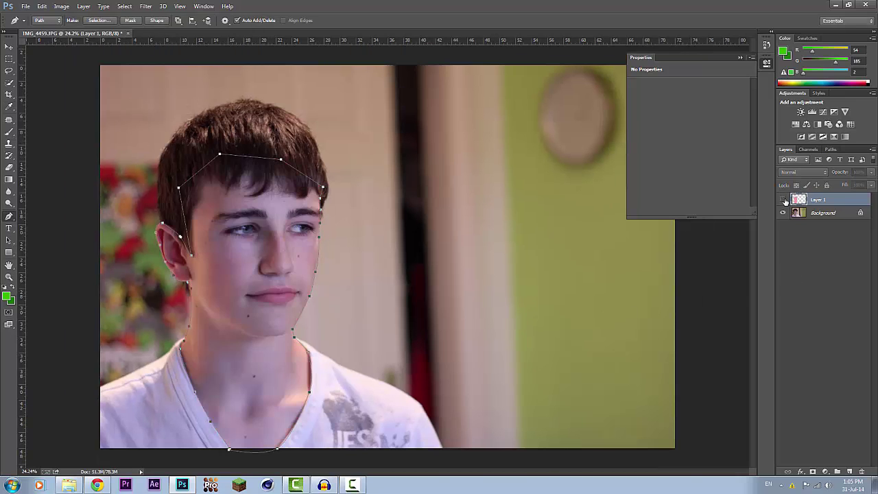
left_click(783, 200)
left_click(783, 200)
left_click(783, 199)
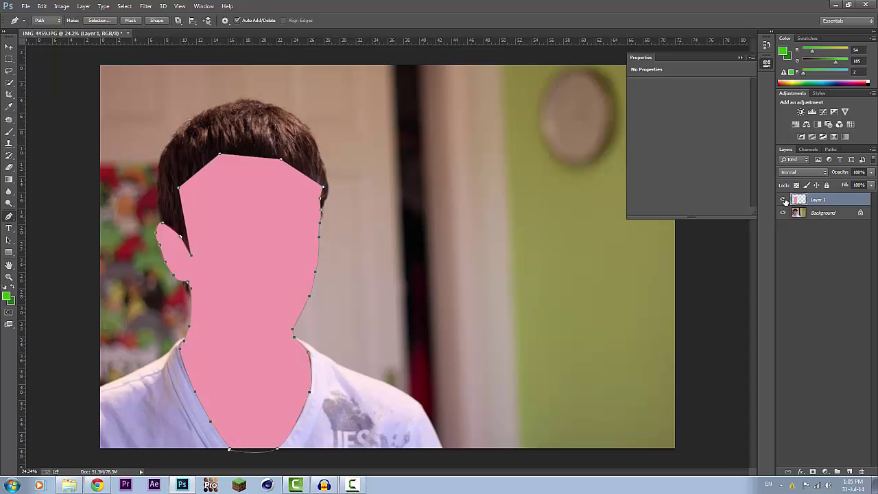
left_click(783, 199)
left_click(783, 199)
left_click(783, 200)
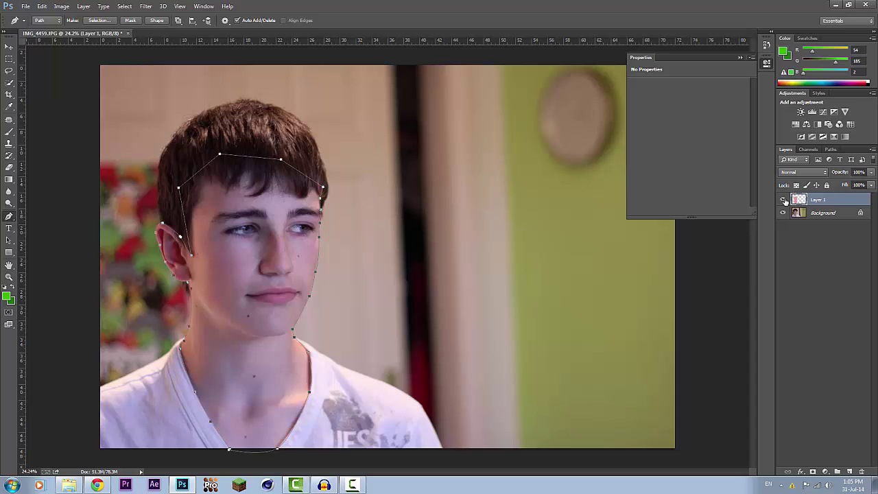
left_click(783, 199)
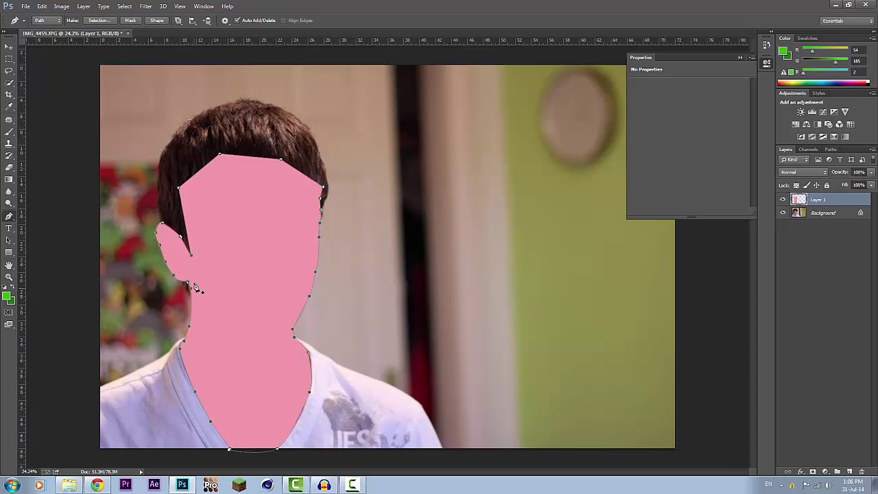
left_click(780, 200)
left_click(781, 199)
scroll(424, 273, "down", 1)
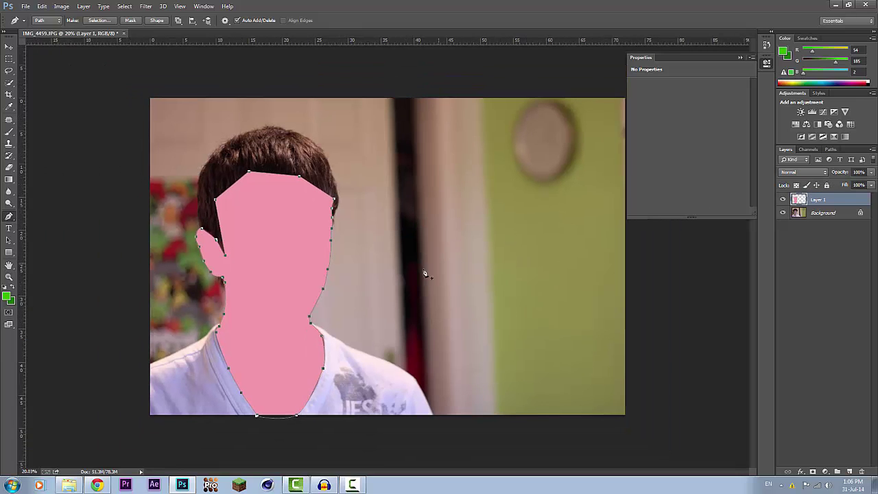
scroll(365, 295, "up", 1)
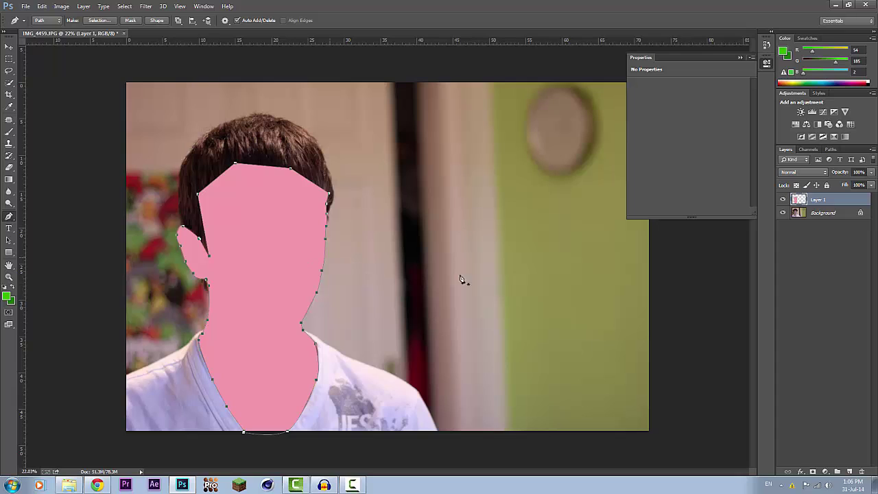
Delete the work path around the face and neck, keeping the pink fill.
left_click(835, 314)
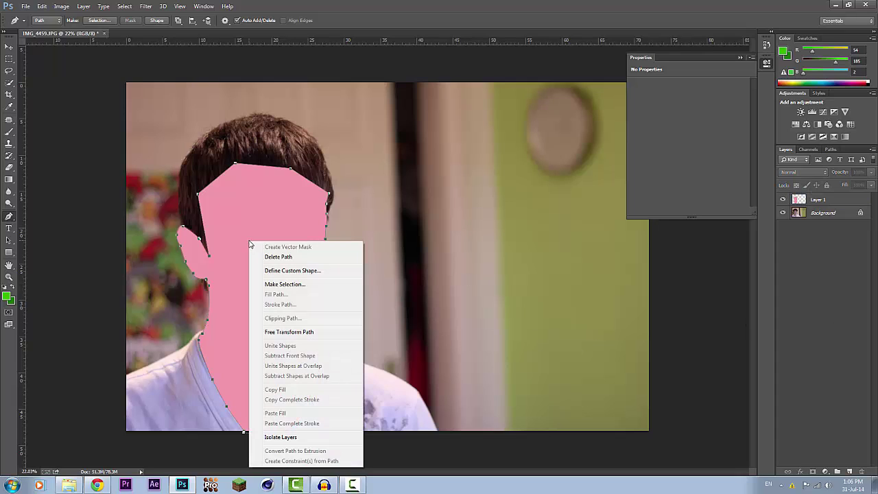
right_click(249, 241)
left_click(269, 258)
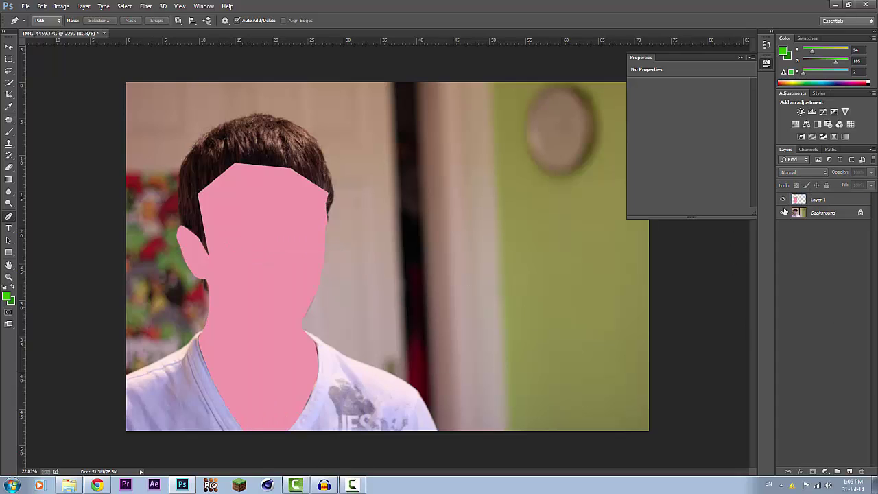
Rename the layer holding the pink face fill as Base.
left_click(803, 200)
double_click(821, 199)
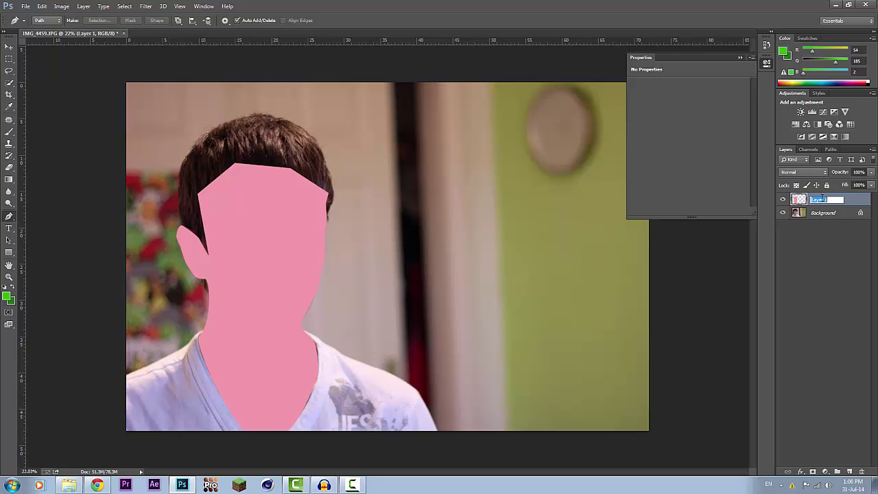
type("Base")
key("Return")
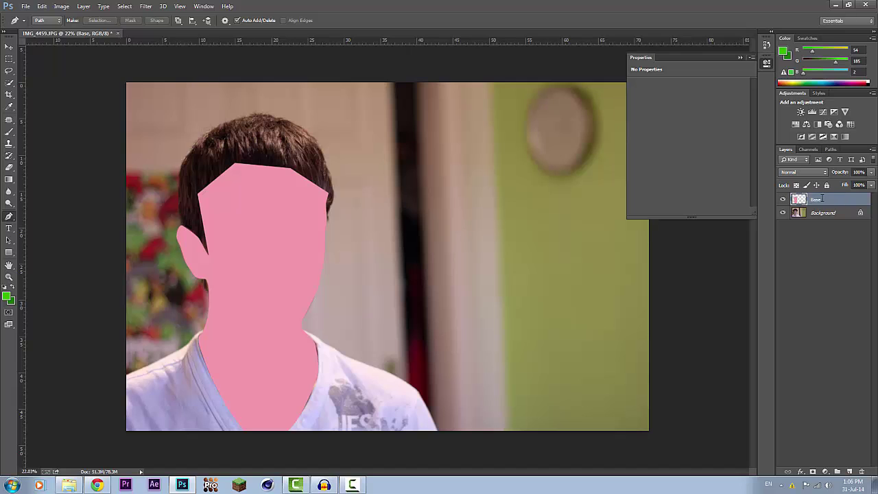
Add a new empty layer above Base and hide the Base layer so the photo's hair can be traced.
left_click(848, 471)
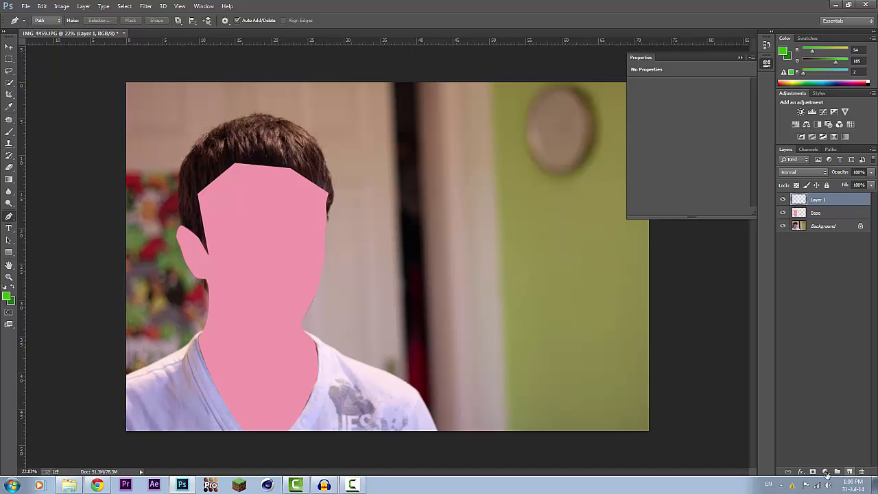
scroll(171, 266, "up", 1)
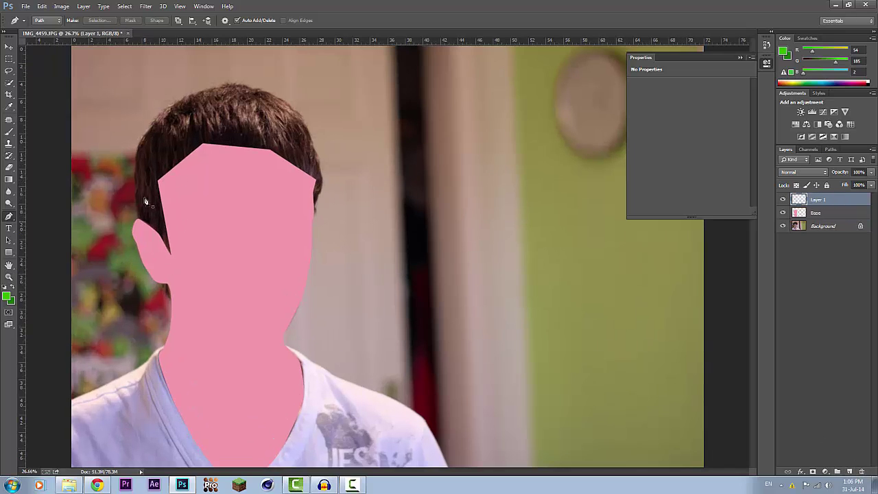
left_click(782, 213)
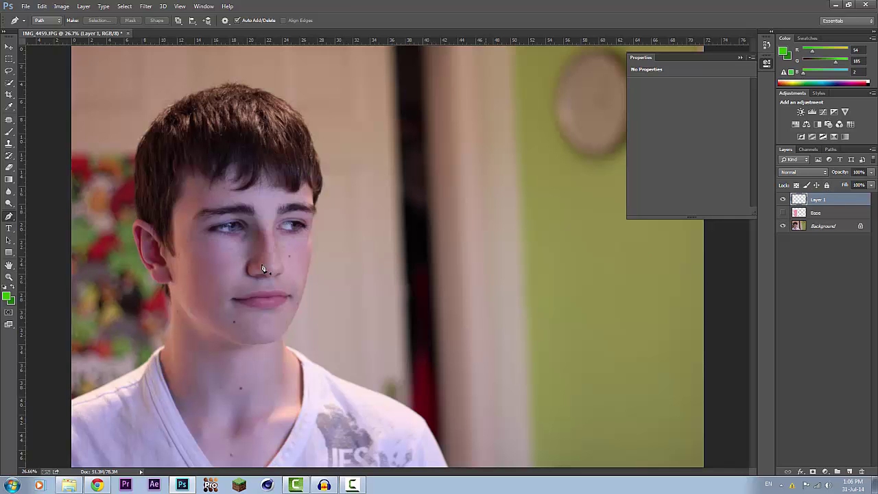
scroll(55, 245, "up", 1)
scroll(64, 248, "up", 1)
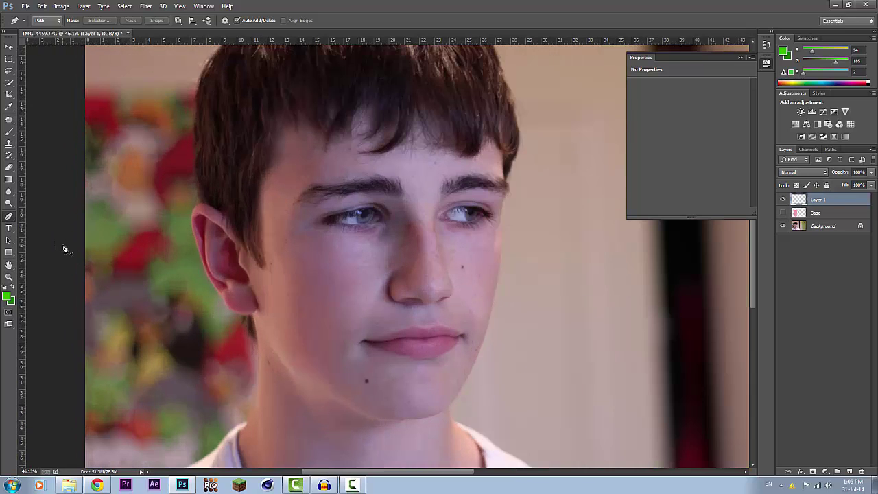
scroll(207, 199, "up", 1)
Start a Pen path at the hairline beside the temple, tracing around the sideburn, over the ear and up the side of the hair.
left_click(278, 161)
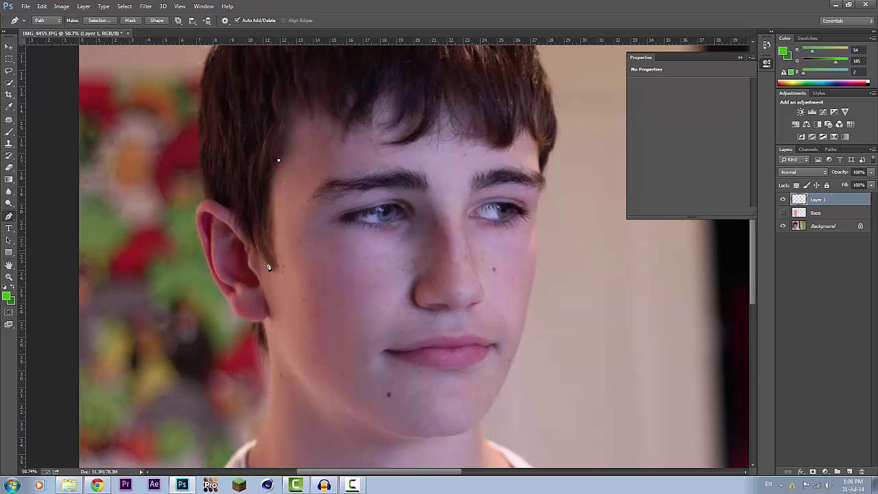
left_click(276, 264)
left_click(271, 272)
left_click(247, 236)
left_click(229, 208)
left_click_drag(207, 200, 200, 201)
left_click(201, 115)
scroll(200, 114, "up", 3)
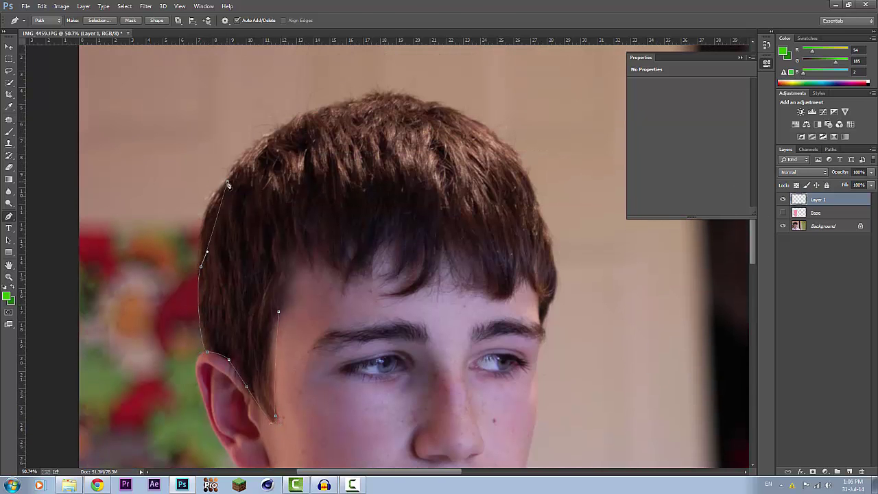
Continue the path over the crown of the hair and down to the hair tip beside the far eyebrow.
left_click(227, 181)
left_click(344, 103)
left_click(430, 103)
left_click(528, 176)
left_click(554, 241)
left_click(548, 302)
left_click(542, 322)
scroll(542, 322, "down", 3)
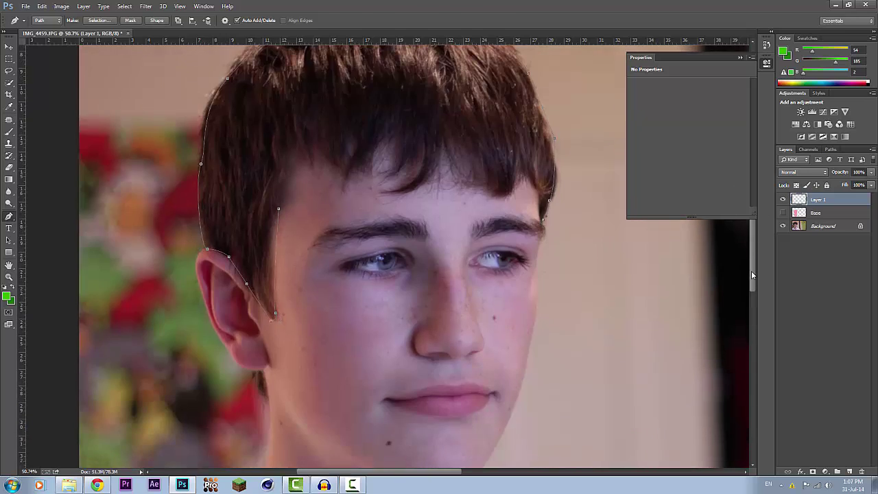
left_click(536, 204)
left_click(527, 286)
left_click_drag(482, 396, 458, 421)
mouse_move(752, 255)
left_mouse_down()
mouse_move(753, 299)
mouse_move(752, 231)
left_mouse_up()
key("ctrl+alt+z")
key("ctrl+alt+z")
key("ctrl+alt+z")
Trace the lower edge of the fringe from the far temple around its tufts to the strands above the middle of the forehead.
left_click(536, 157)
left_click(520, 141)
left_click_drag(505, 160, 499, 159)
left_click_drag(497, 142, 496, 137)
mouse_move(459, 113)
left_mouse_down()
mouse_move(424, 108)
mouse_move(397, 92)
left_mouse_up()
left_click(388, 161)
Trace the rest of the fringe back towards the ear-side temple and close the hair path at its starting point.
left_click(393, 142)
left_click(371, 135)
left_click_drag(351, 140, 340, 138)
left_click(342, 130)
left_click(322, 118)
left_click(299, 112)
left_click(279, 174)
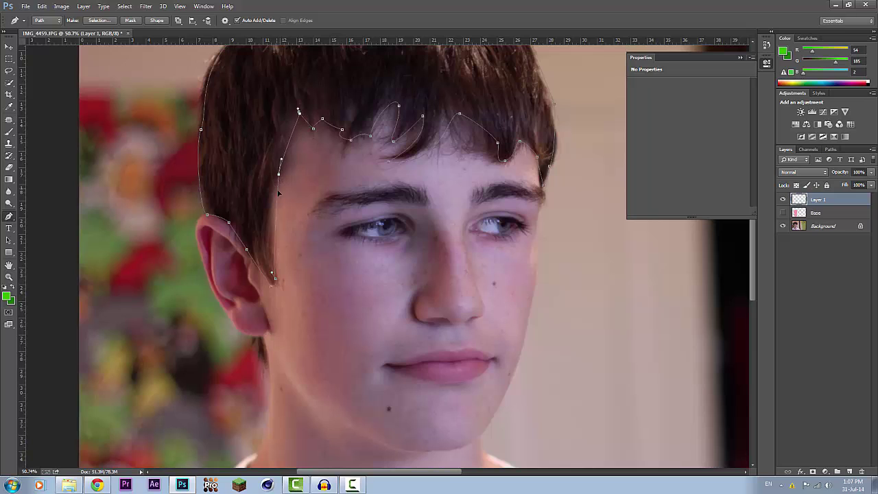
Fill the hair path with a custom dark brown colour.
right_click(321, 65)
left_click(349, 148)
left_click(208, 273)
left_click(196, 297)
left_click(404, 347)
left_click_drag(404, 347, 410, 336)
key("Return")
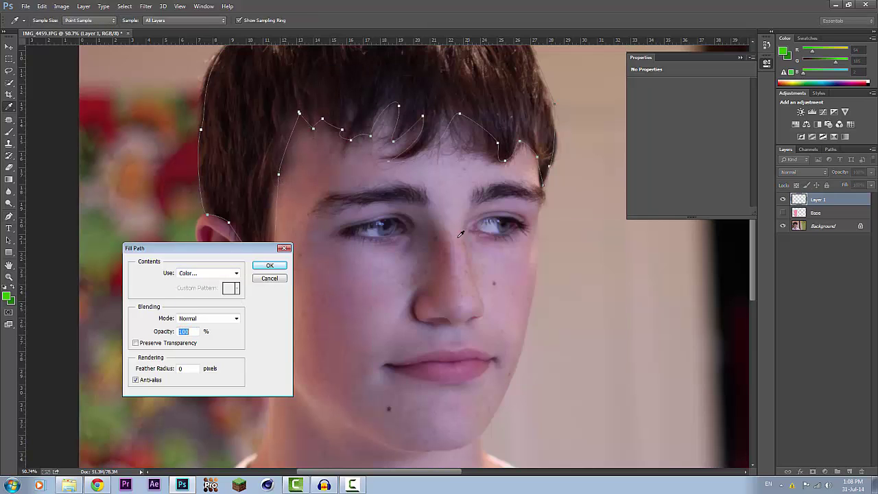
key("Return")
Delete the work path around the hair, keeping the brown fill.
scroll(330, 345, "down", 2)
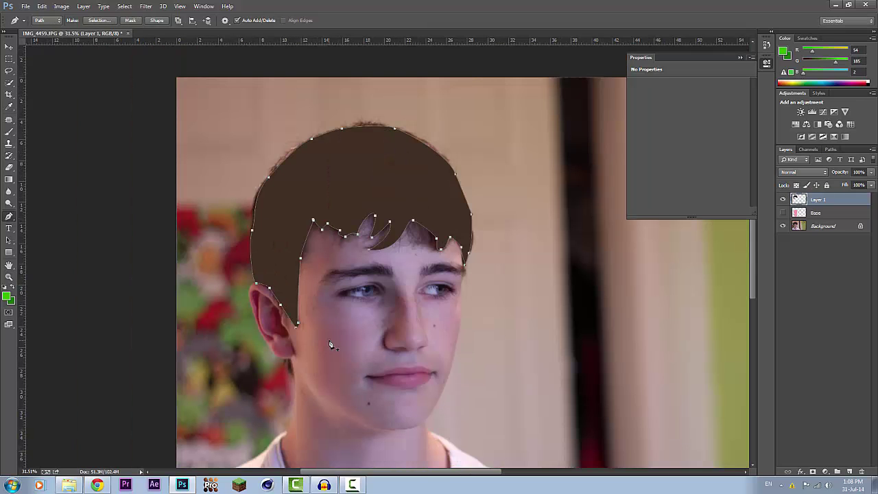
scroll(315, 229, "down", 2)
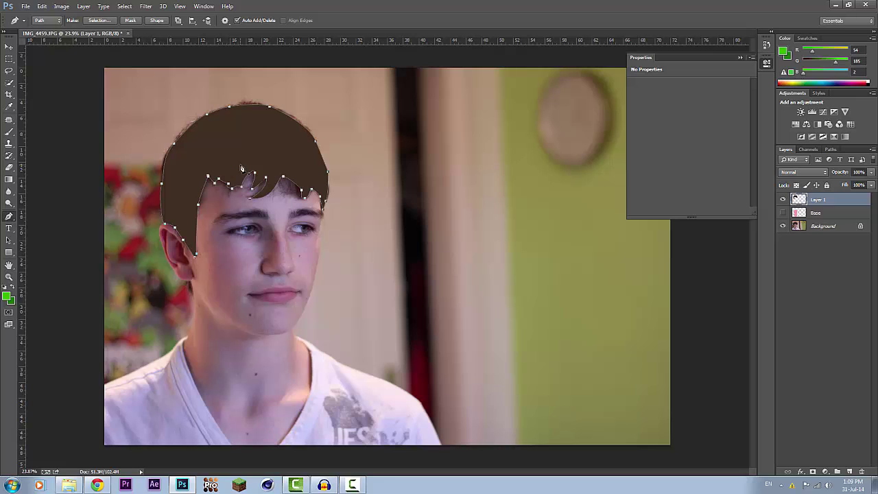
right_click(259, 135)
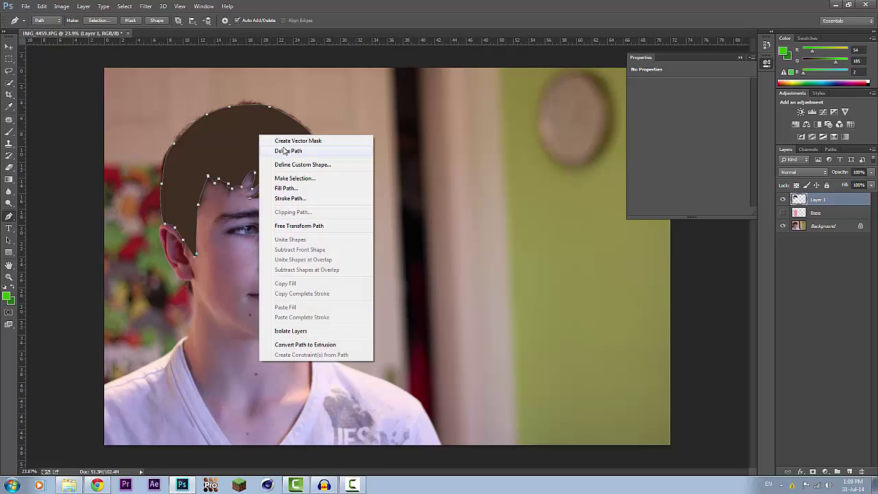
left_click(286, 151)
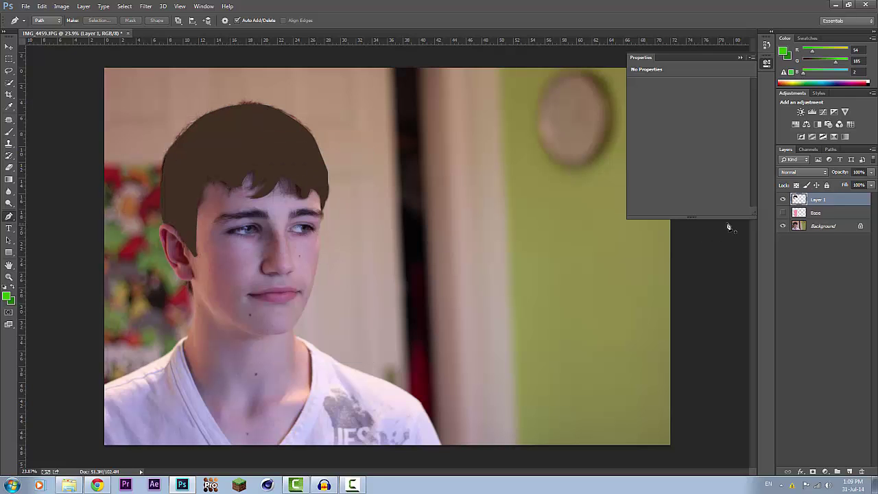
Check the hair fill against the face fill and the photo by toggling the visibility of Base and the hair layer.
left_click(781, 213)
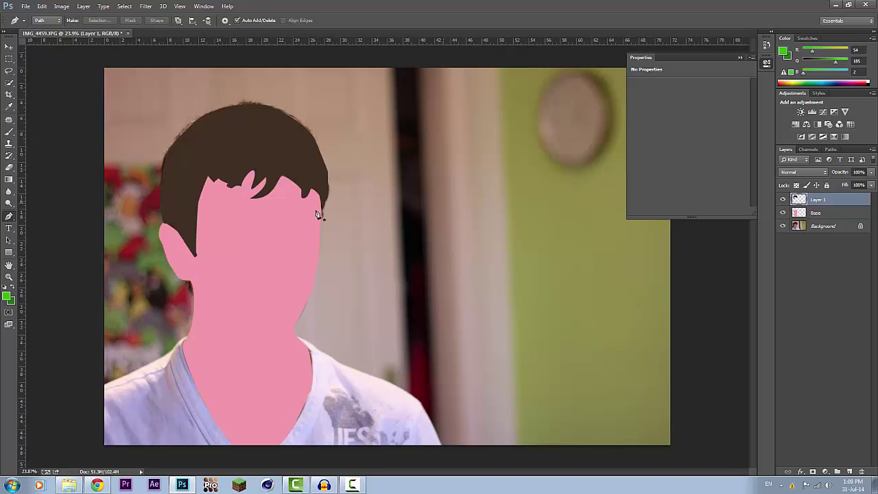
left_click(782, 213)
left_click(782, 199)
left_click(782, 199)
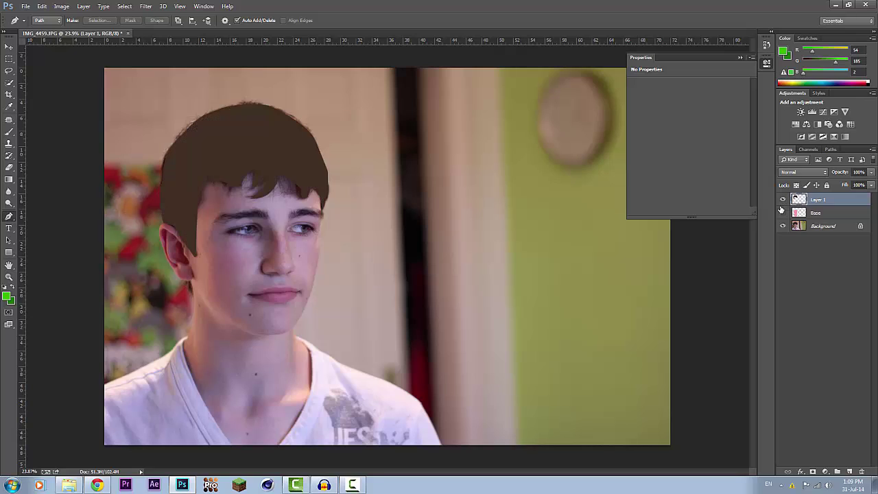
Show the Base layer again, duplicate the Background layer and move the copy to the top of the layer stack.
left_click(783, 212)
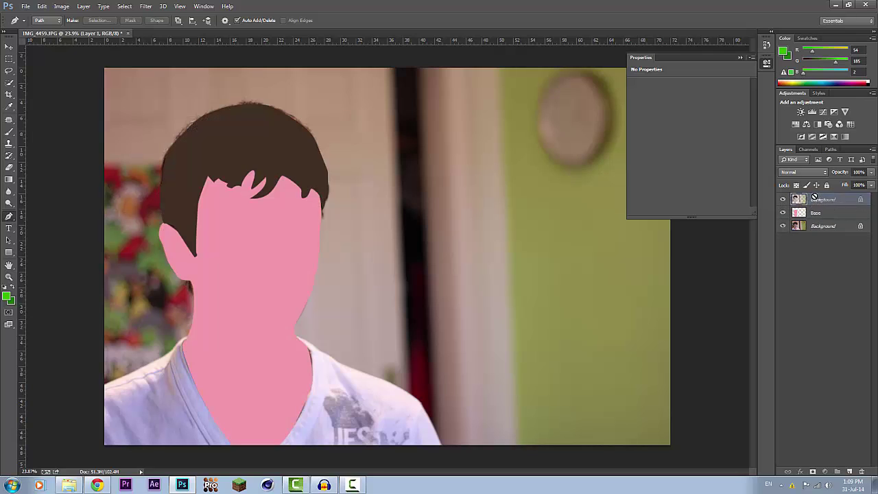
left_click(815, 226)
key("ctrl+j")
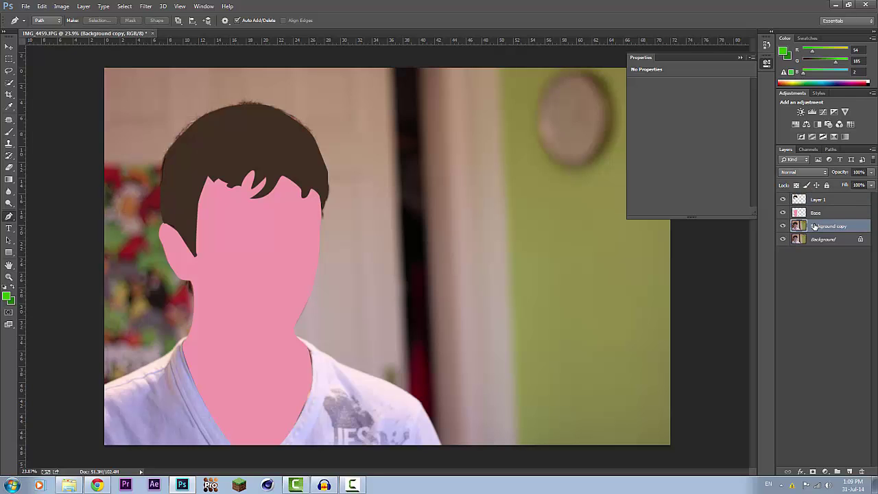
left_click_drag(815, 227, 826, 195)
Delete the original locked Background layer and select Background copy.
left_click(813, 240)
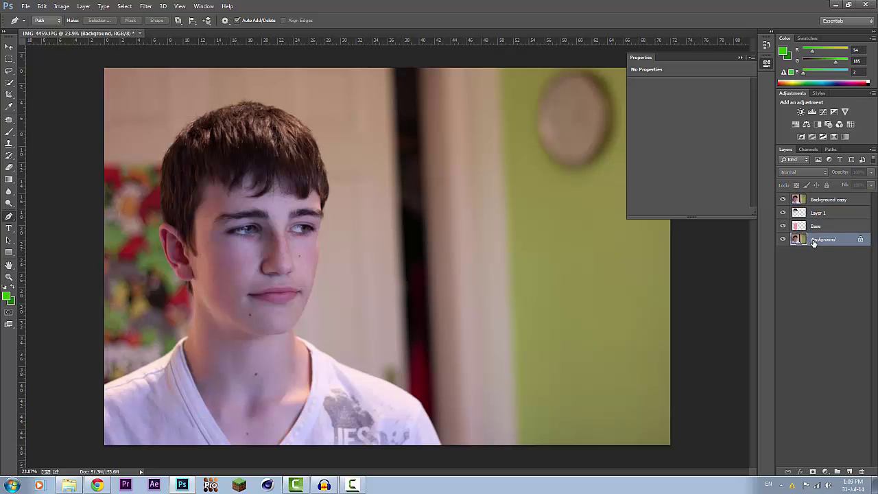
key("Delete")
left_click(822, 199)
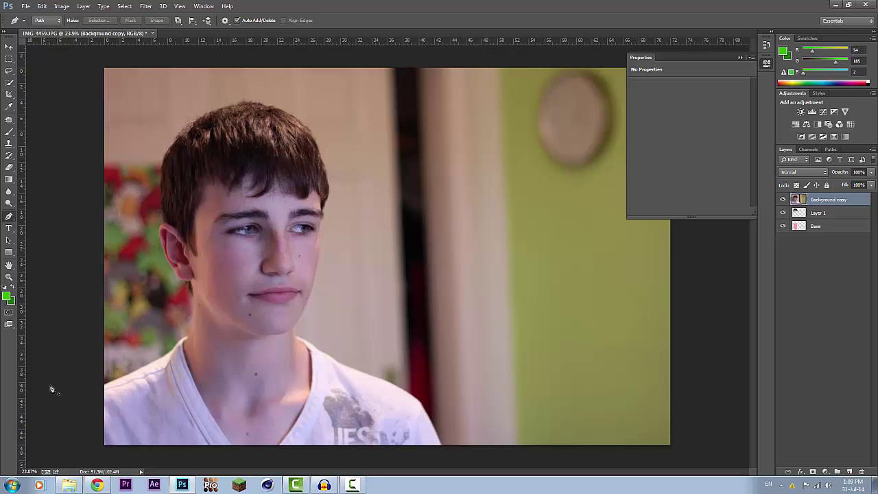
Try out the opacity of Background copy, keep it at 100%, and move the layer beneath Base.
left_click(871, 172)
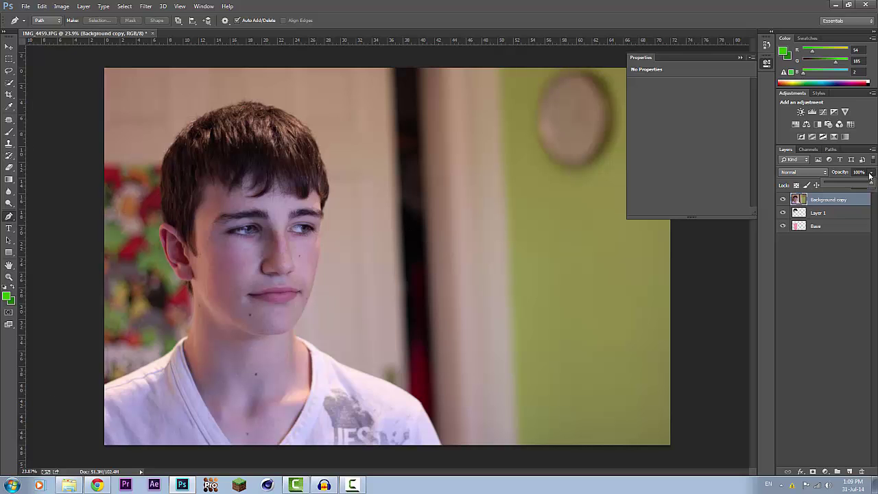
mouse_move(867, 183)
left_mouse_down()
mouse_move(838, 191)
mouse_move(877, 185)
left_mouse_up()
left_click(868, 173)
left_click_drag(825, 199, 824, 244)
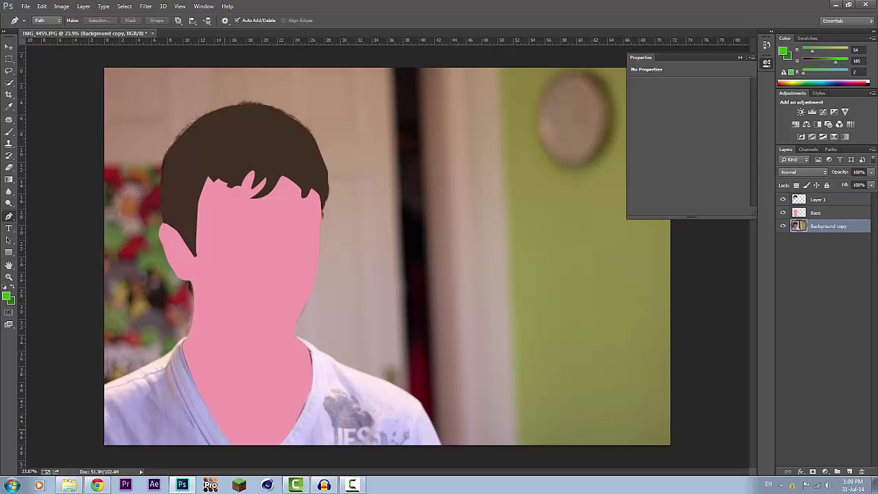
Examine the edges of the face and hair fills against the photo around the ear, neck and shirt collar.
scroll(193, 242, "up", 5)
scroll(74, 265, "down", 2)
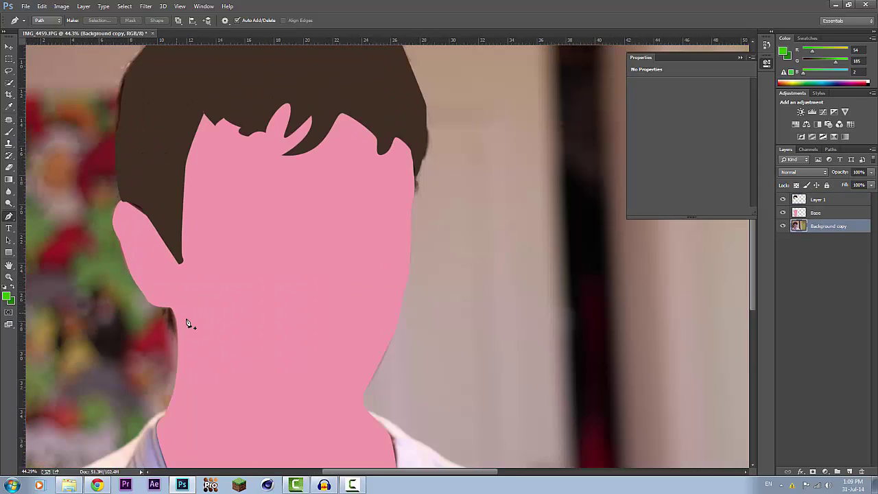
scroll(173, 325, "down", 3)
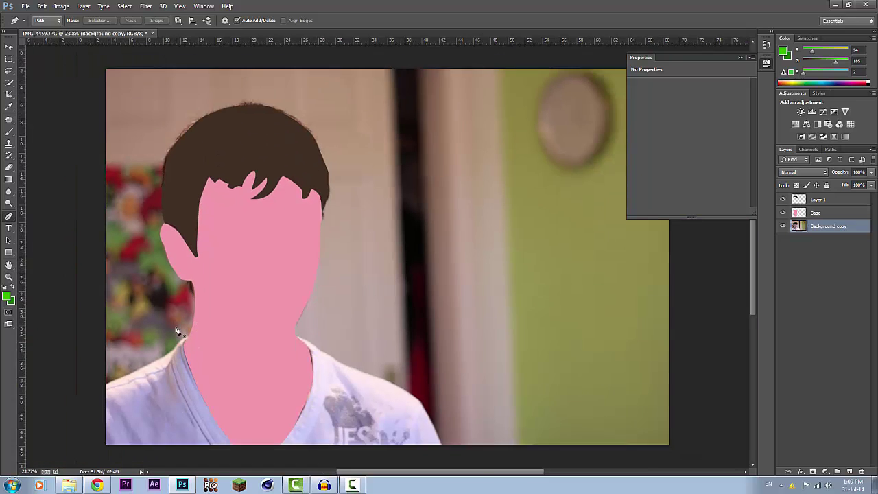
scroll(177, 331, "up", 1)
scroll(176, 334, "up", 1)
scroll(174, 329, "down", 2)
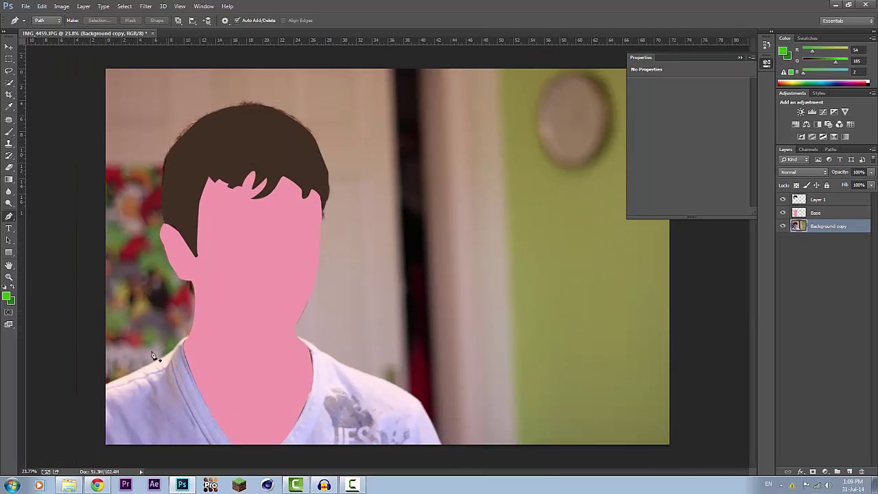
scroll(179, 296, "up", 2)
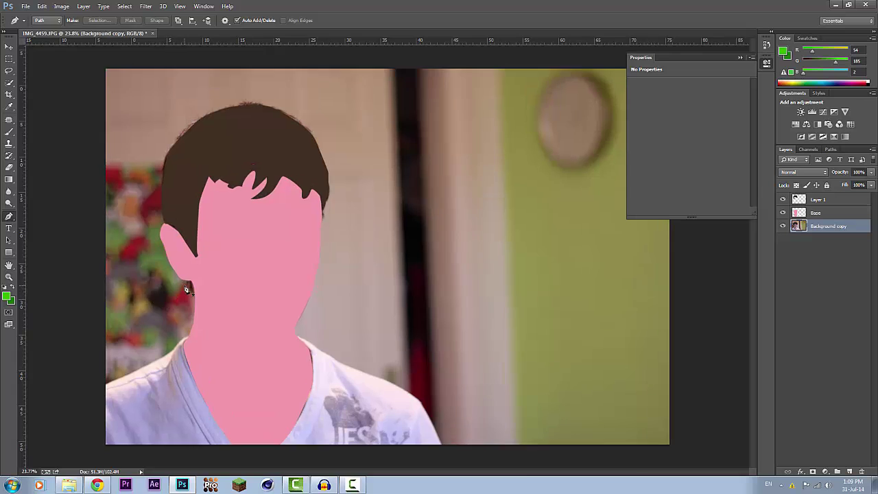
scroll(181, 294, "down", 1)
scroll(220, 312, "down", 1)
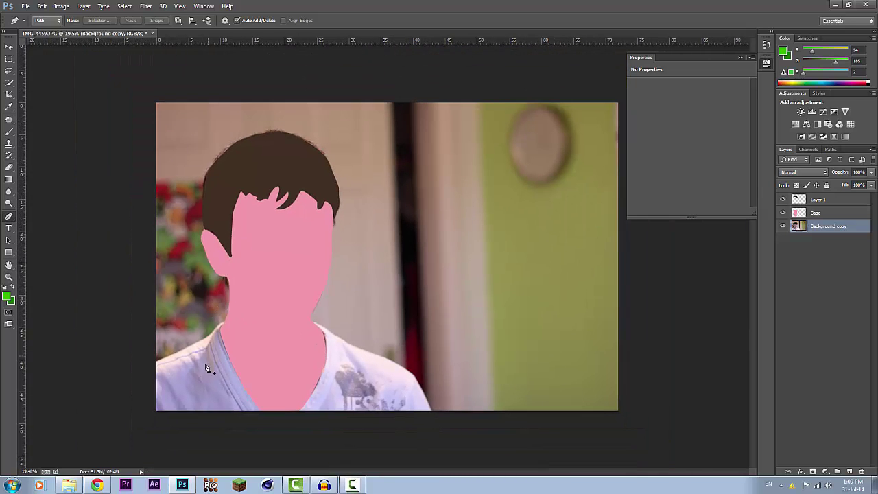
scroll(198, 400, "up", 3)
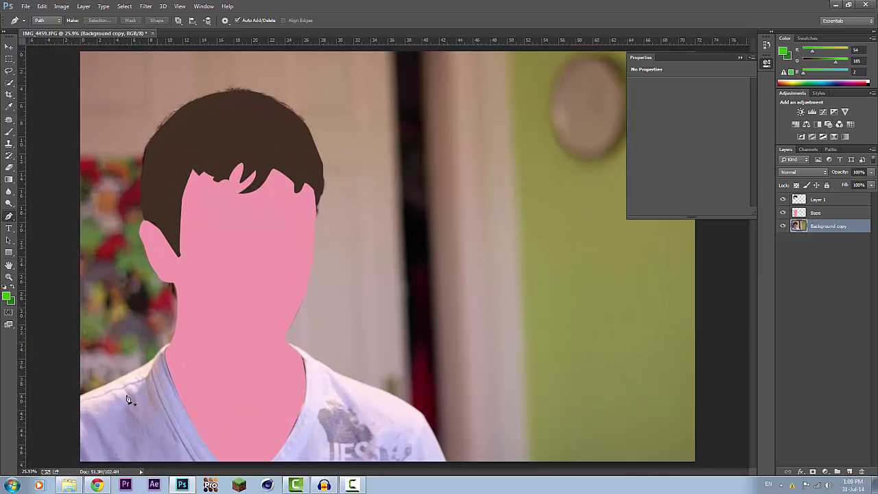
scroll(172, 410, "down", 1)
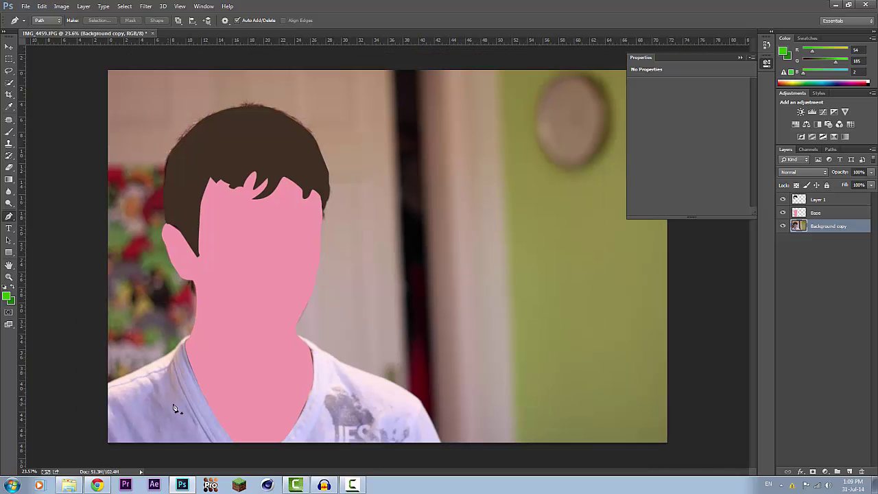
Check the fills without the photo, and hide Layer 1 and Base so that only Background copy is shown.
left_click(783, 225)
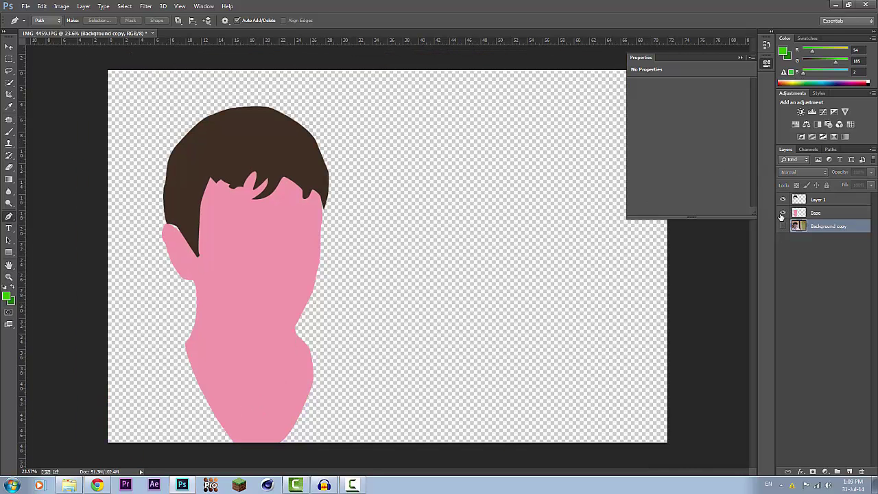
left_click(782, 212)
left_click(782, 225)
left_click(783, 212)
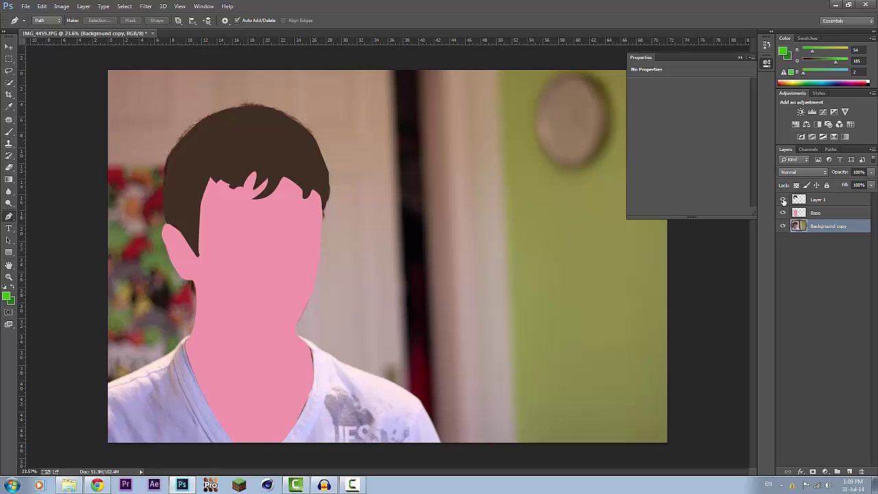
left_click(783, 200)
left_click(783, 213)
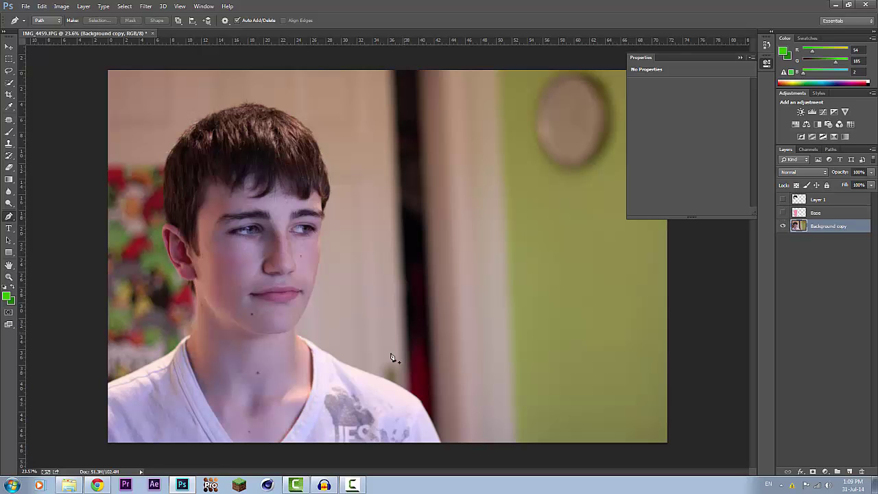
Inspect the nose and mouth in the photo and add a new empty layer above Layer 1 for facial details.
scroll(227, 395, "up", 3)
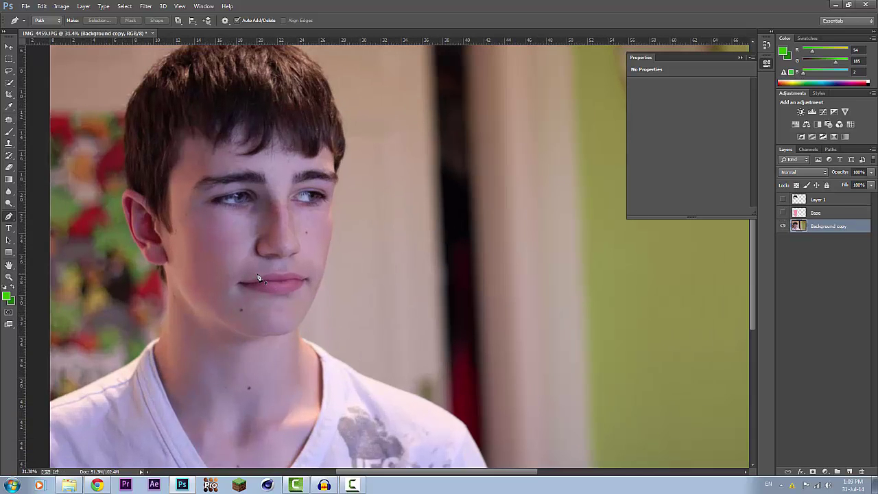
scroll(256, 277, "up", 5)
scroll(272, 251, "up", 4)
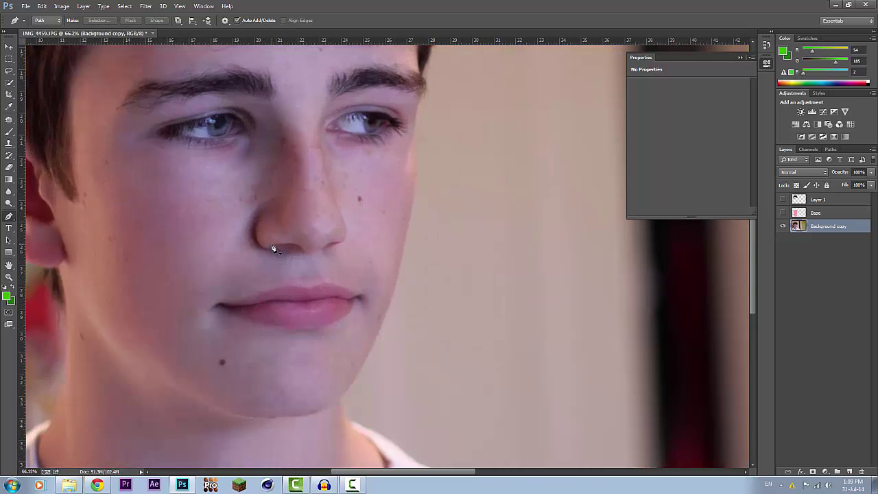
scroll(257, 209, "down", 4)
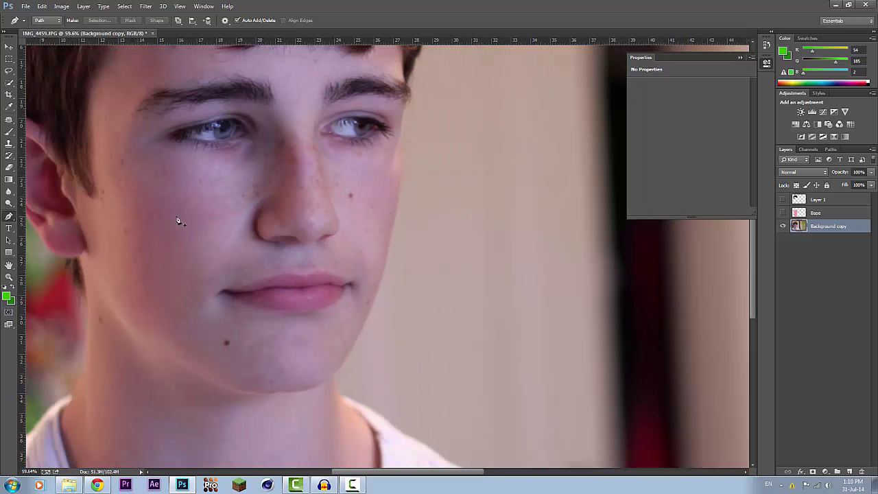
scroll(190, 229, "down", 2)
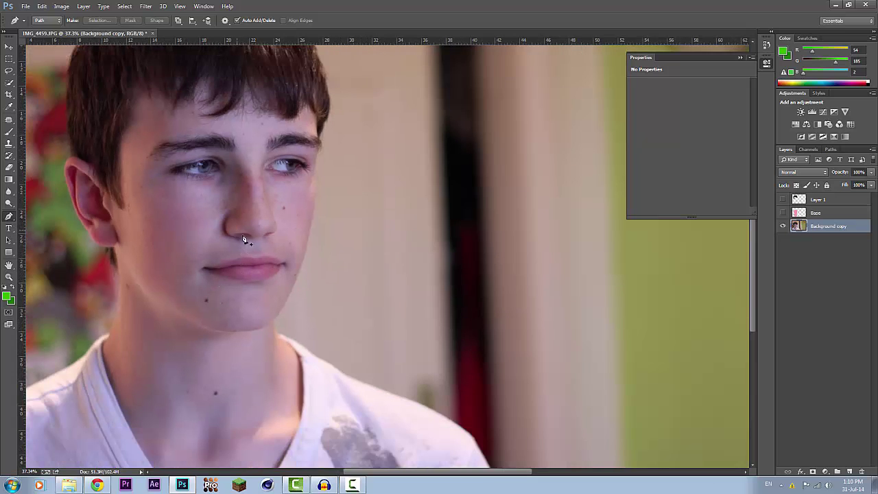
scroll(248, 238, "up", 2)
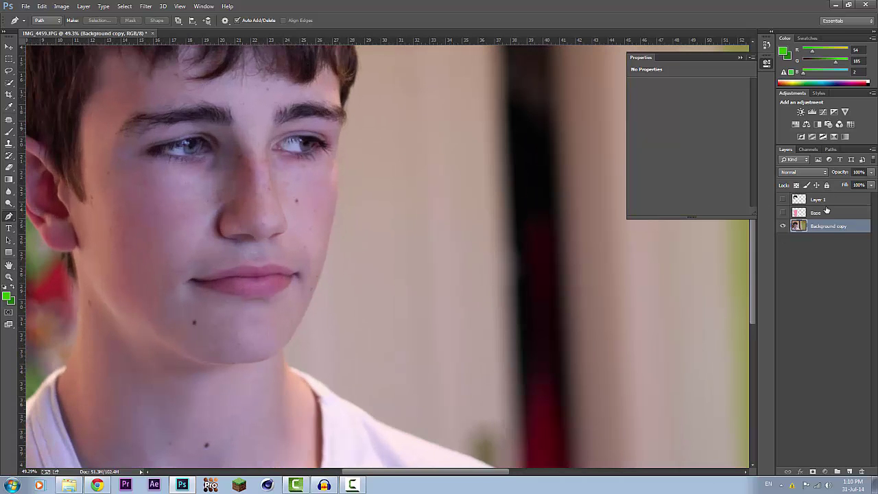
left_click(849, 472)
Trace both nostril openings under the nose with the Pen tool as small curved closed paths.
scroll(220, 275, "up", 7)
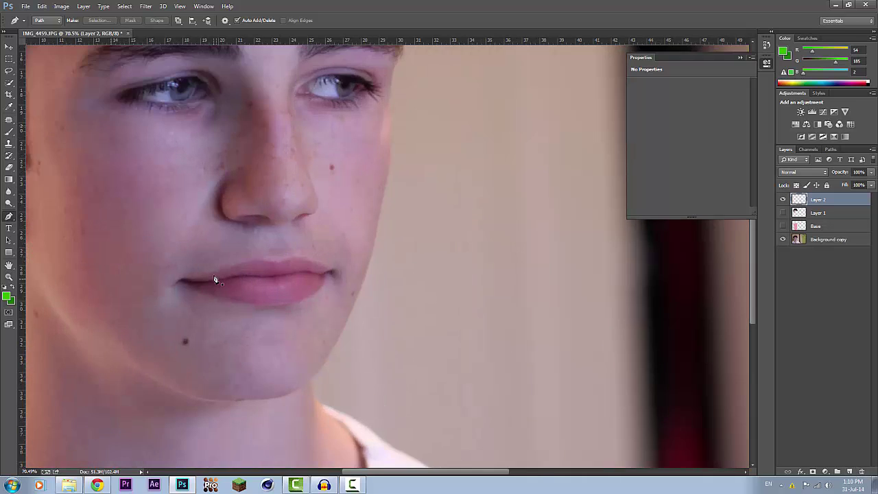
left_click(310, 182)
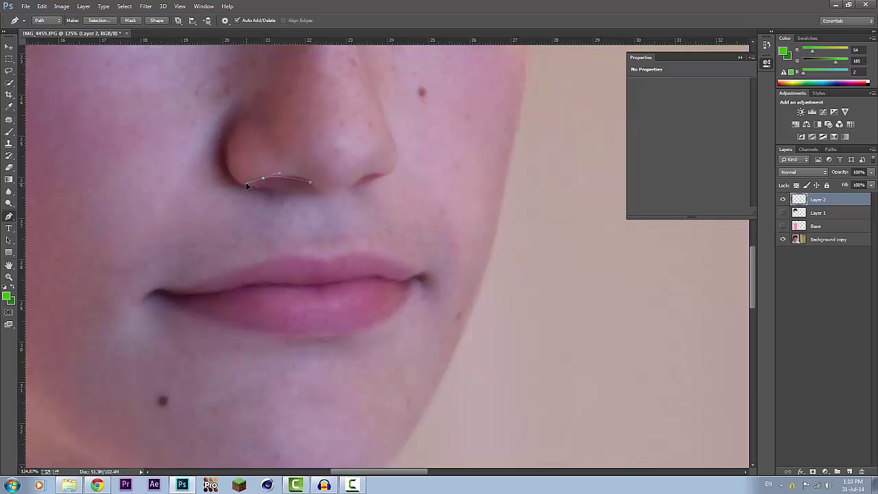
left_click(245, 183)
key("super")
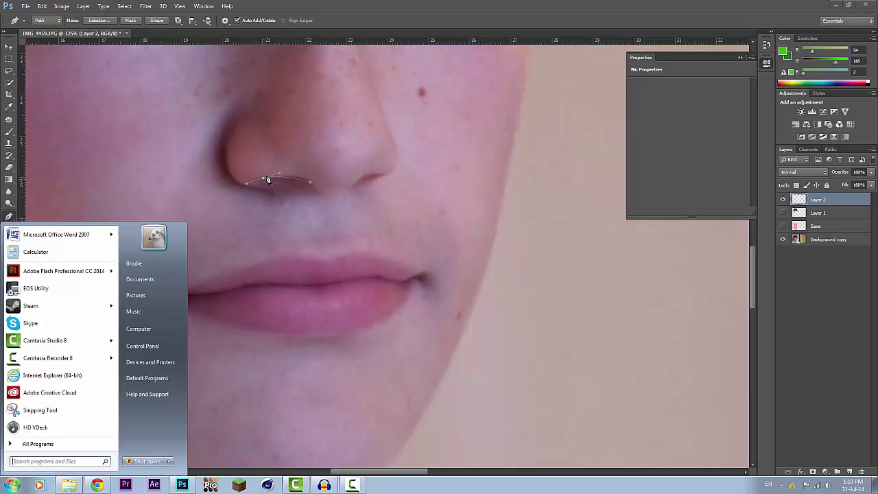
key("super")
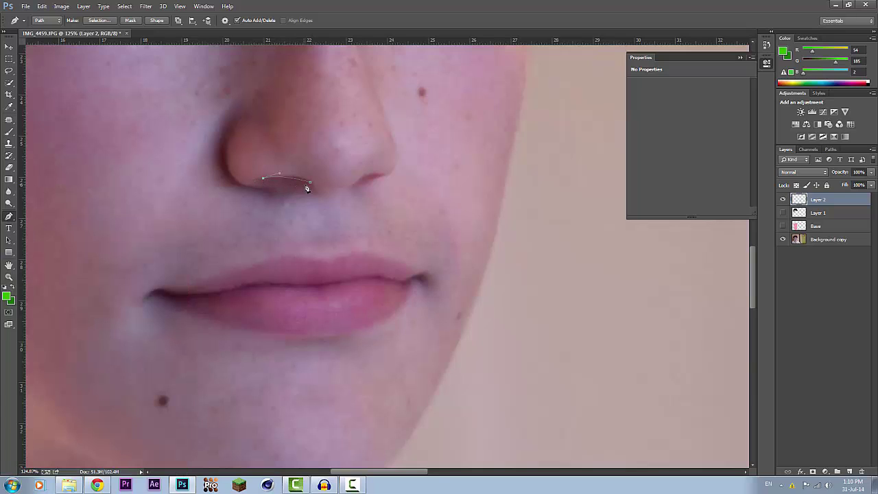
left_click_drag(309, 186, 336, 176)
Fill both nostril subpaths with black on Layer 2.
right_click(286, 184)
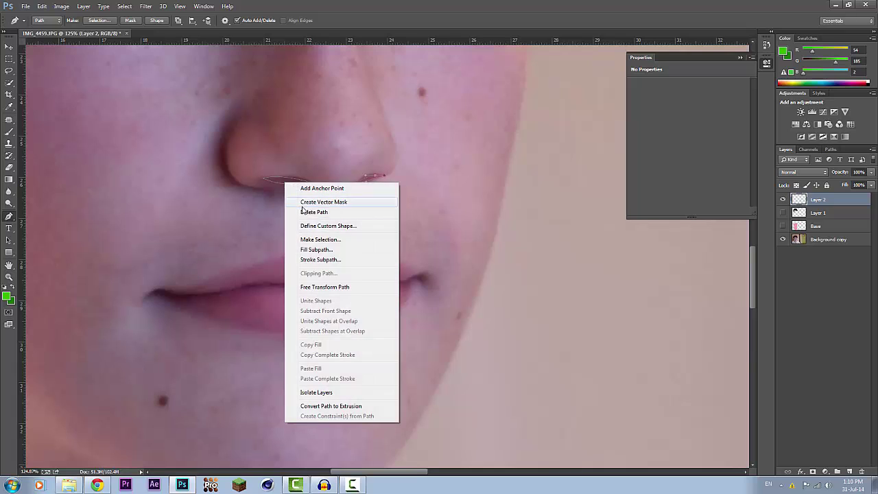
left_click(324, 251)
left_click(199, 273)
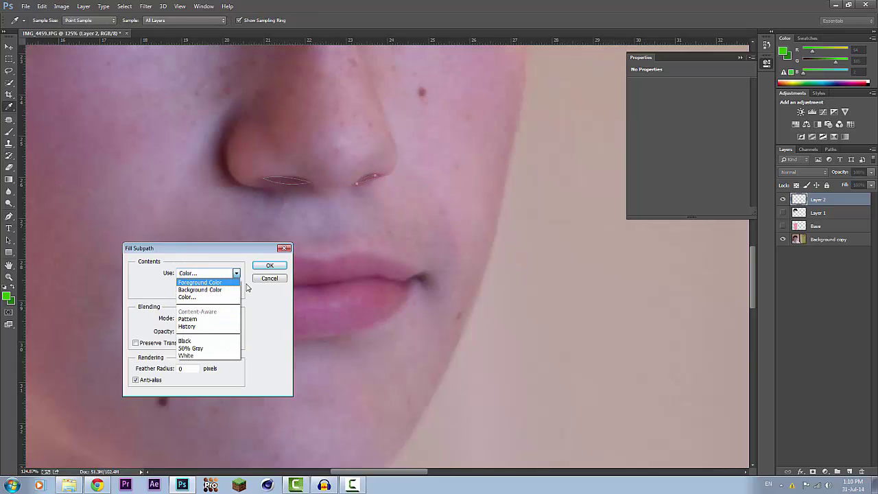
left_click(189, 296)
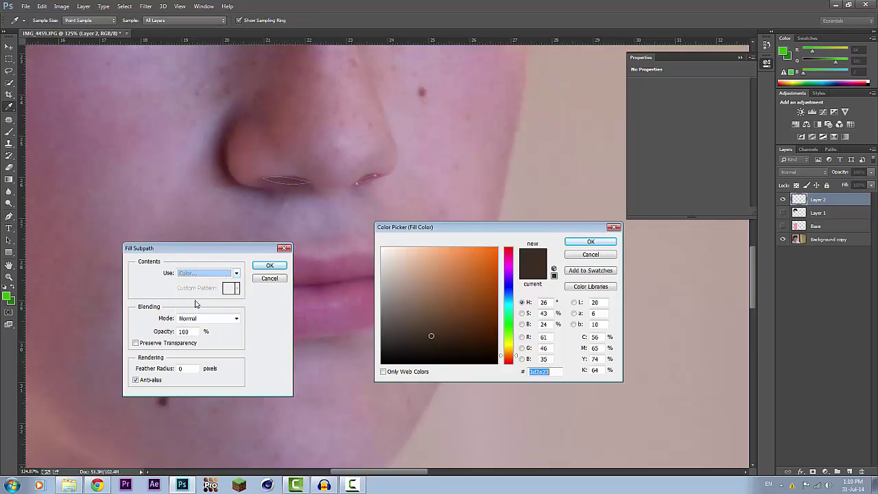
left_click(589, 242)
left_click(269, 266)
scroll(325, 203, "down", 1)
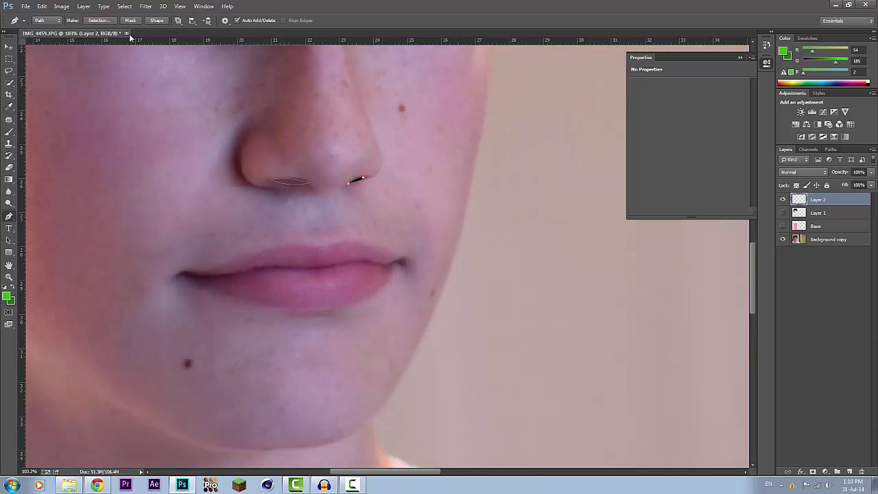
right_click(290, 180)
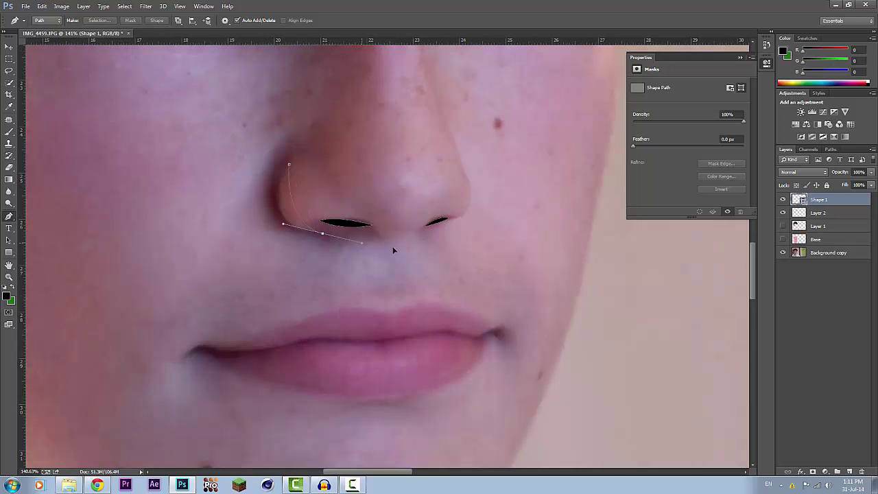
Draw a thin black crescent on the Shape 1 layer along the outer curve of the nose wing.
left_click_drag(384, 244, 412, 250)
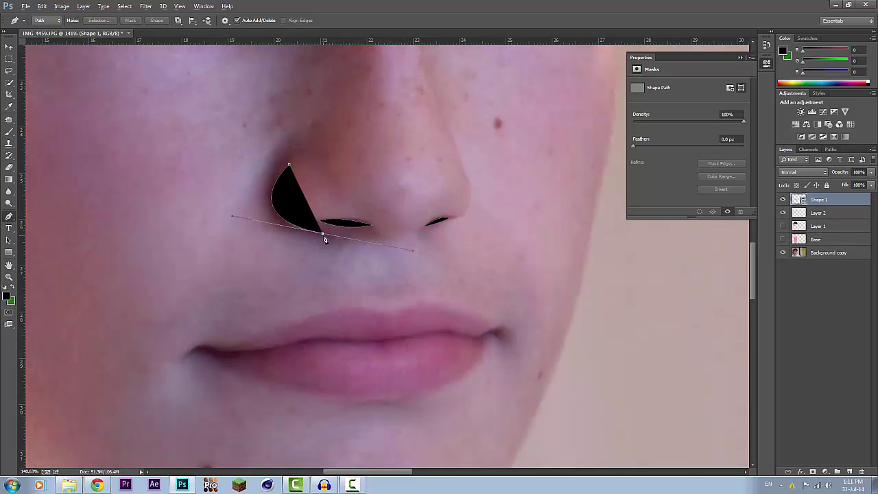
left_click(323, 235, "alt")
left_click_drag(267, 206, 280, 162)
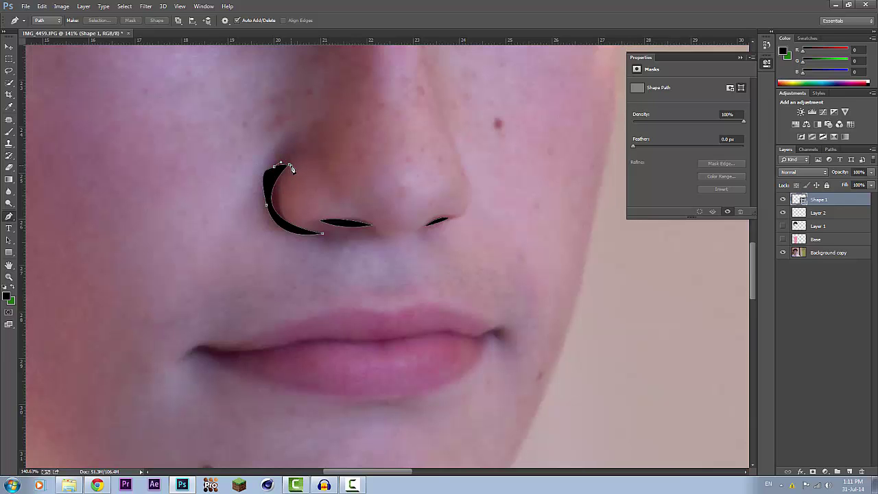
scroll(291, 169, "down", 2)
scroll(285, 210, "up", 1)
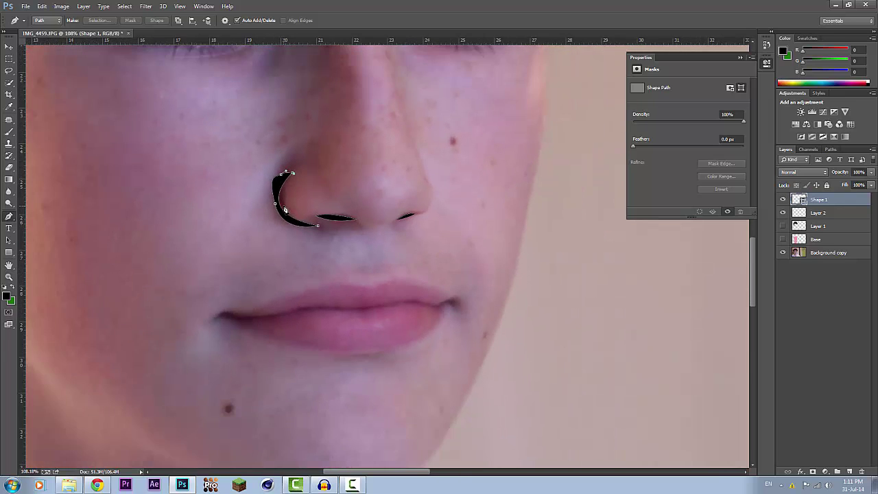
scroll(285, 210, "down", 4)
scroll(346, 376, "up", 2)
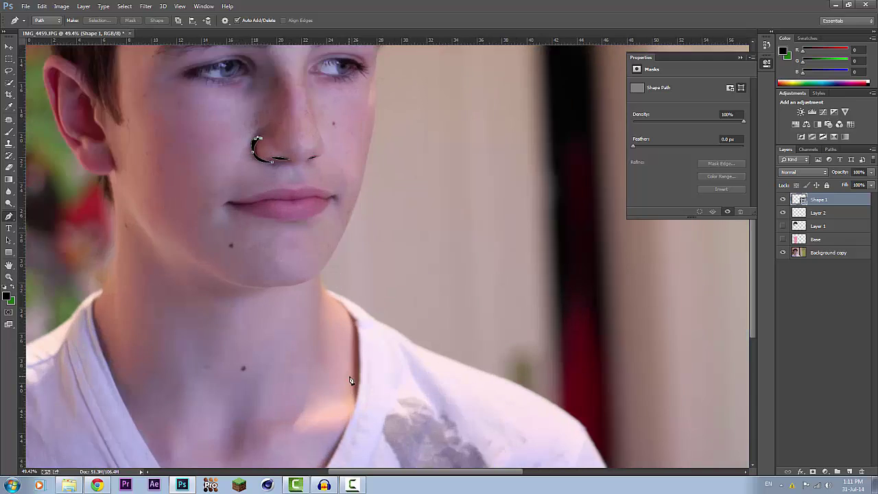
scroll(368, 325, "up", 3)
scroll(353, 372, "down", 1)
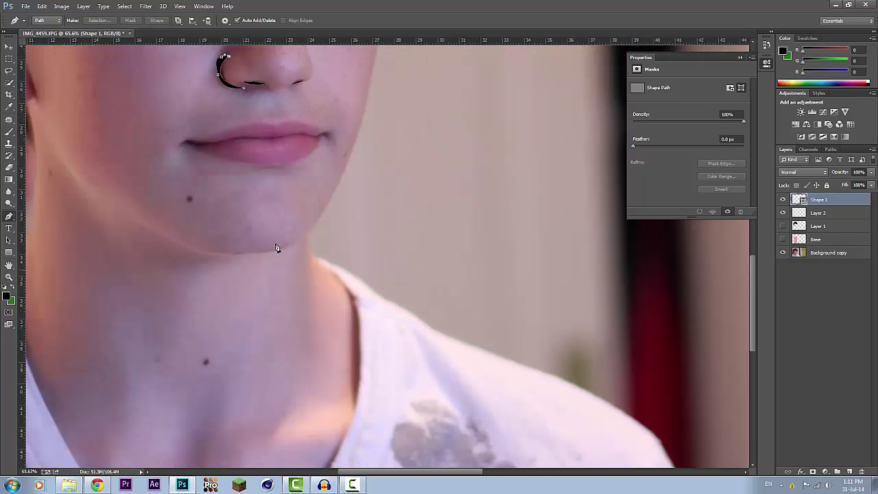
Examine the nose, mouth, chin and neck in the photo for further details to trace.
scroll(276, 248, "down", 2)
scroll(209, 185, "up", 1)
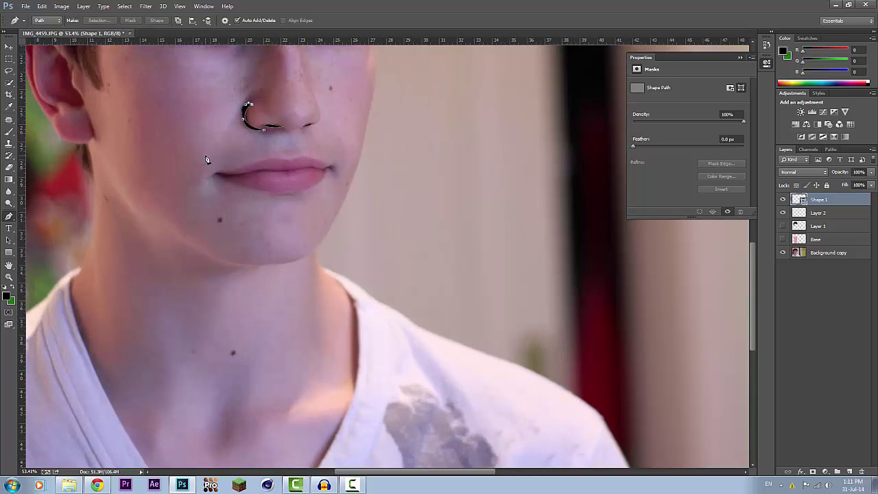
scroll(206, 159, "up", 2)
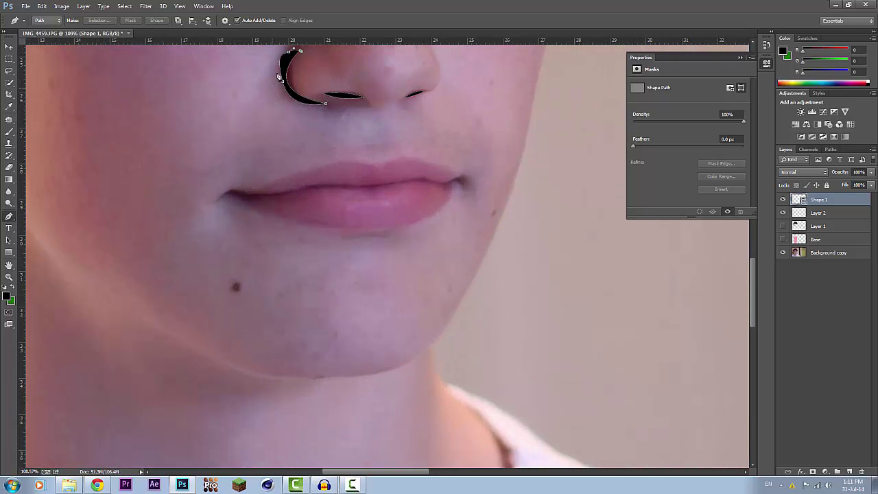
scroll(264, 131, "down", 4)
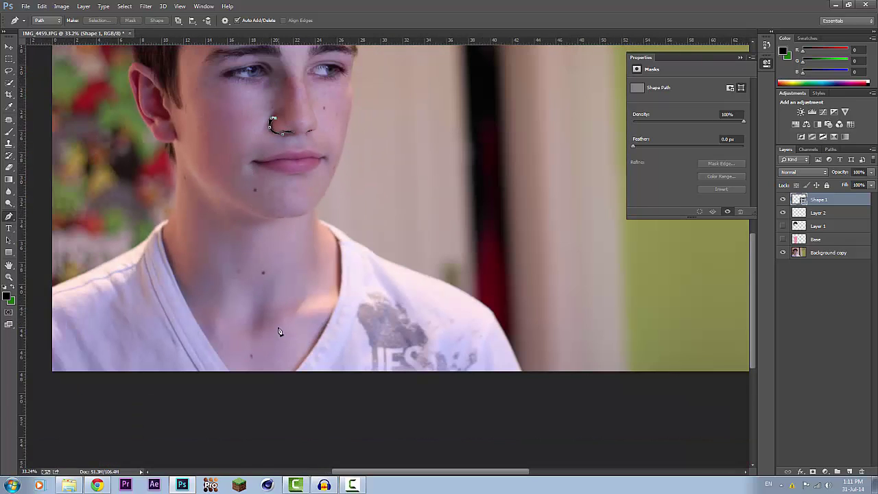
scroll(309, 333, "up", 2)
scroll(295, 274, "down", 3)
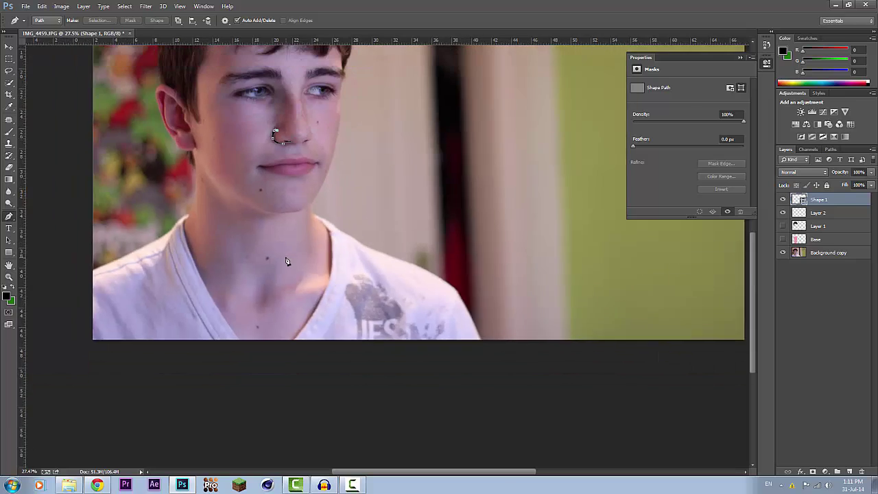
scroll(286, 261, "down", 1)
scroll(140, 240, "up", 1)
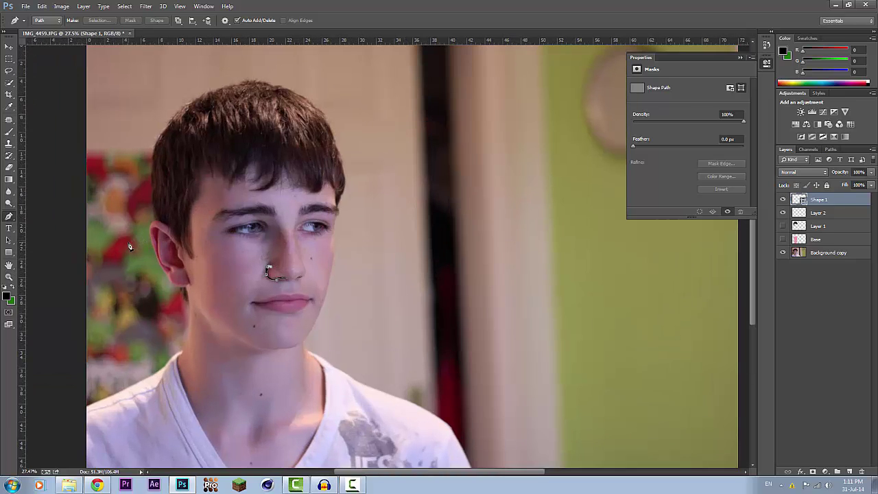
scroll(129, 245, "up", 4)
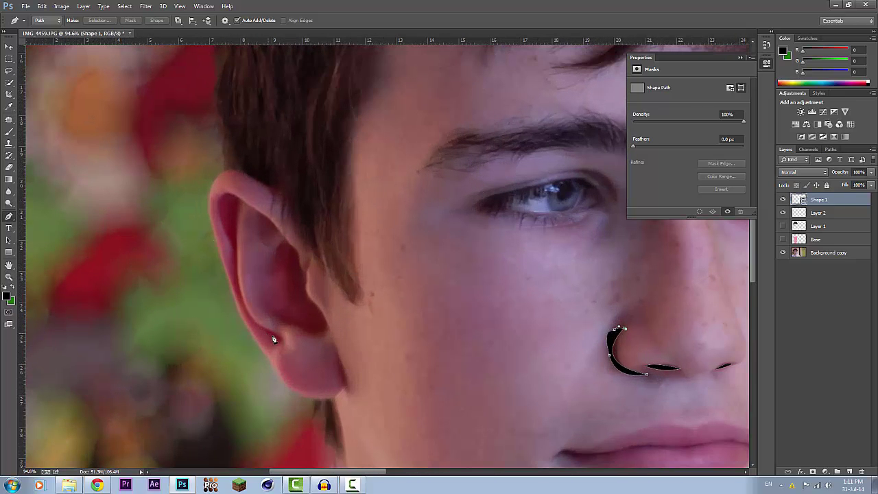
left_click(276, 345)
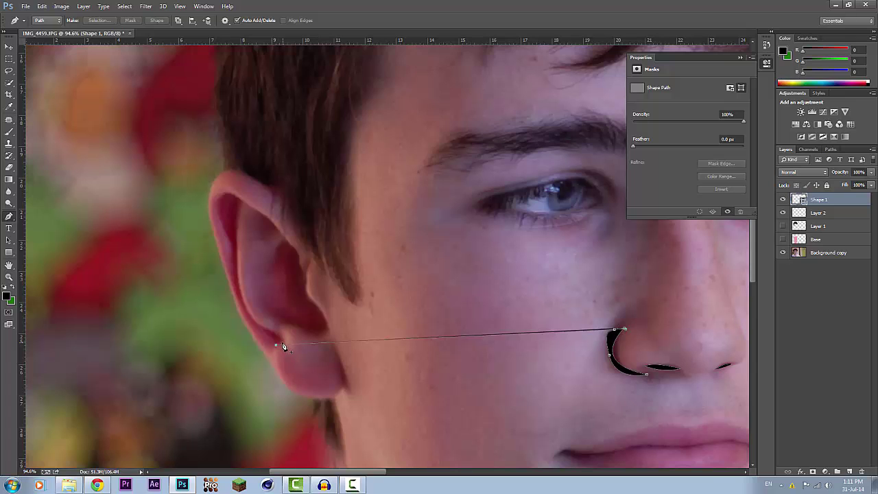
key("ctrl+z")
Show the Layer 1 and Base layers to check the nose details against the flat hair and skin.
scroll(642, 336, "down", 1)
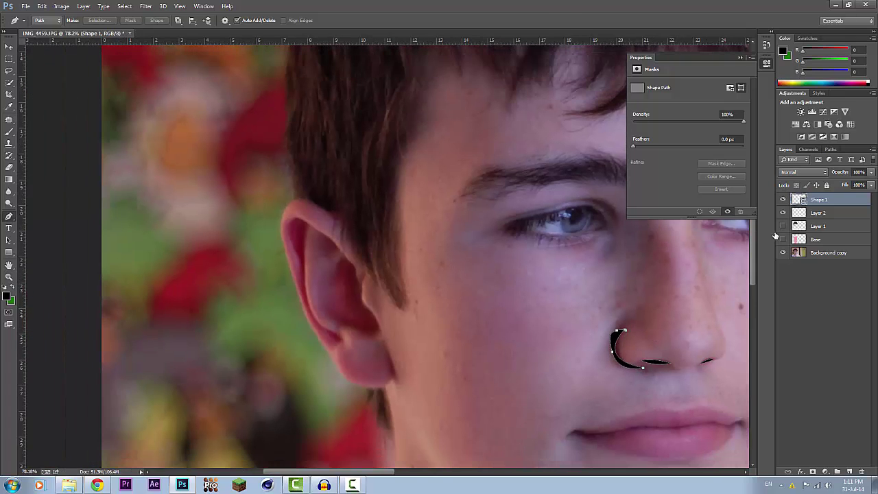
left_click(782, 227)
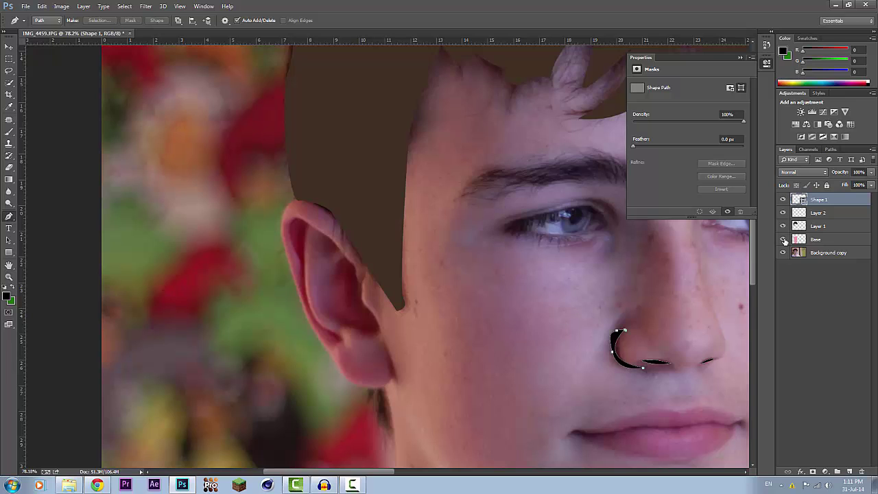
left_click(783, 239)
scroll(630, 314, "down", 5)
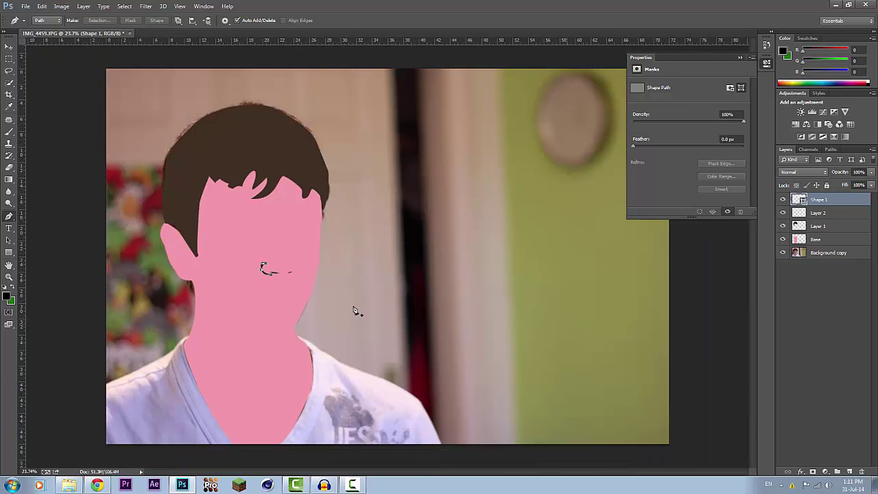
scroll(280, 254, "up", 3)
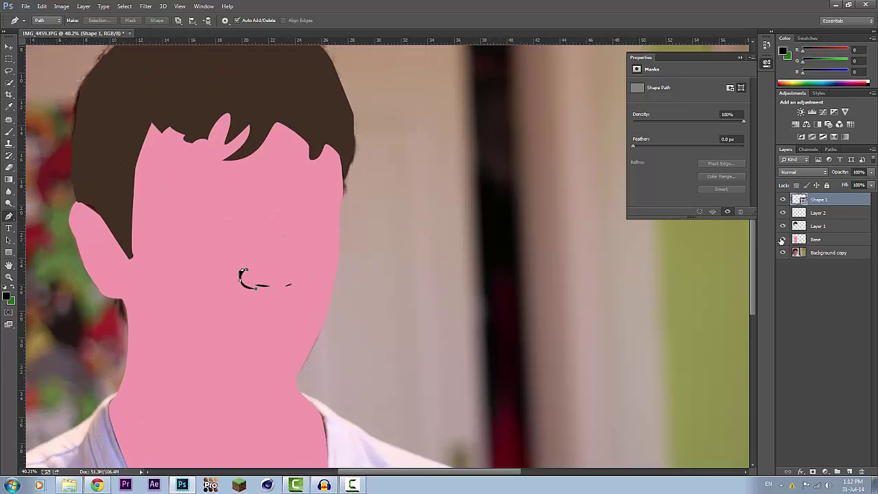
Hide all artwork layers above the photo and add a new empty layer above Shape 1.
left_click_drag(783, 237, 782, 205)
left_click(849, 472)
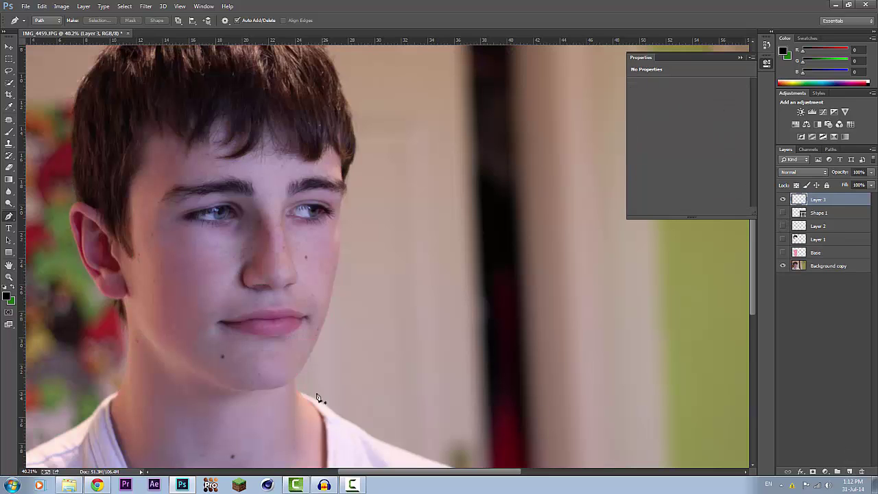
Trace an open Pen path from under the far nostril around the nose tip and up the bridge's far edge.
scroll(241, 327, "up", 2)
scroll(281, 226, "up", 5)
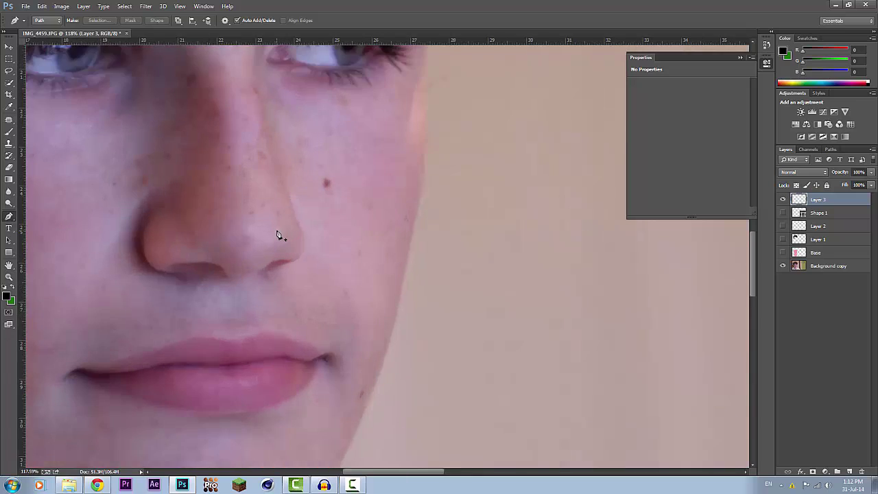
scroll(278, 235, "down", 1)
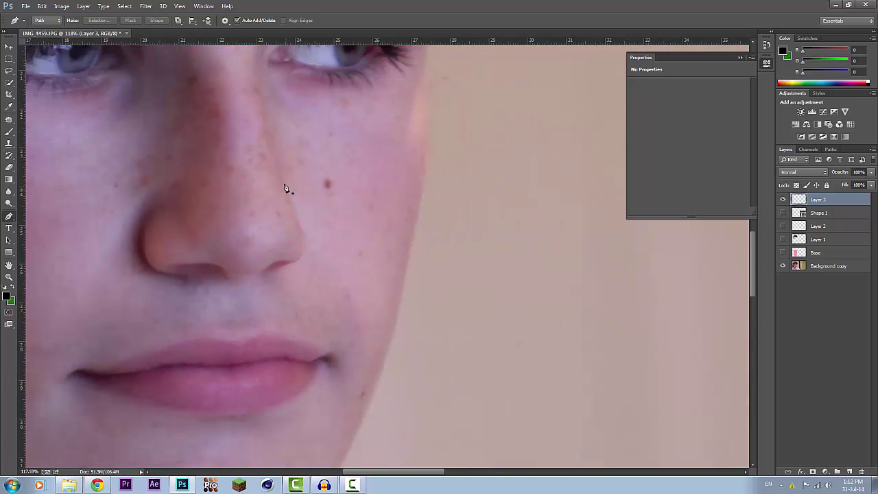
left_click(278, 271)
left_click_drag(290, 206, 290, 205)
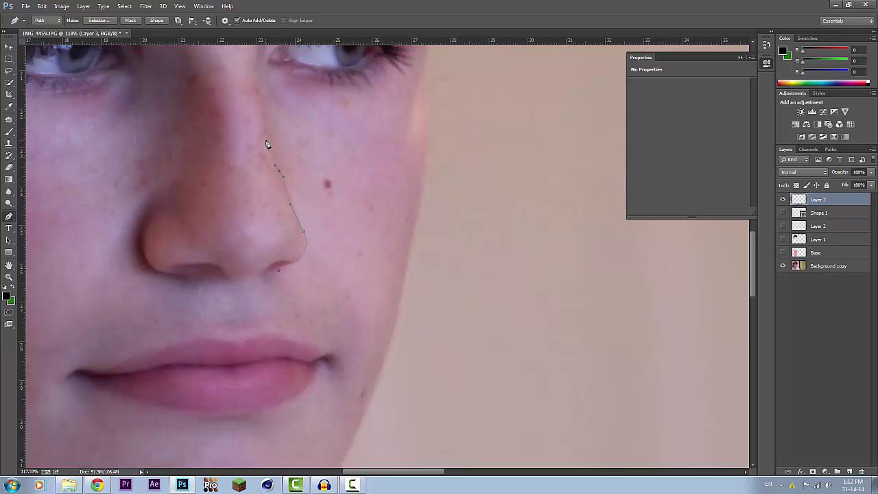
Reset the brush presets and choose a hard round brush with a size of 5 px.
left_click(6, 298)
left_click(591, 242)
left_click(9, 131)
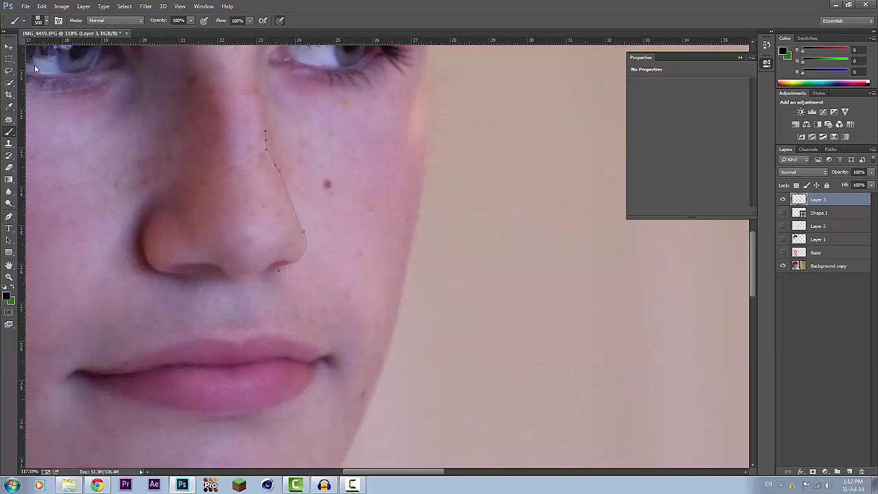
left_click(49, 20)
left_click(117, 36)
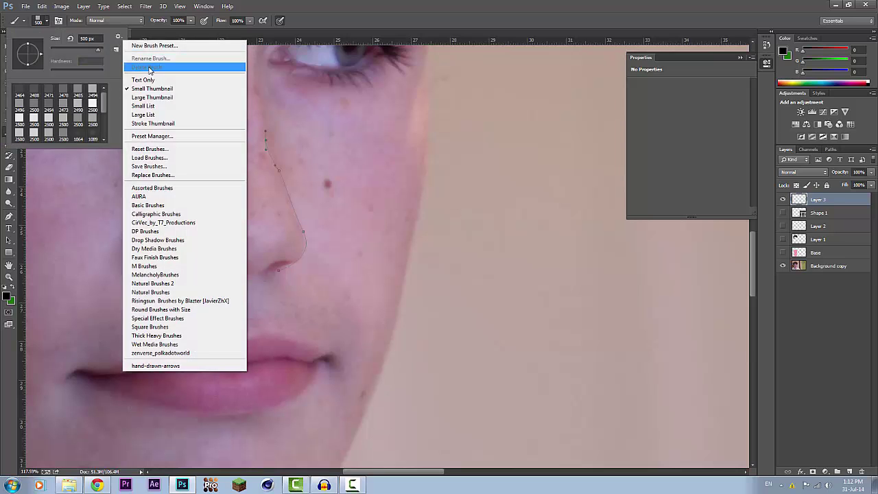
left_click(155, 148)
key("Return")
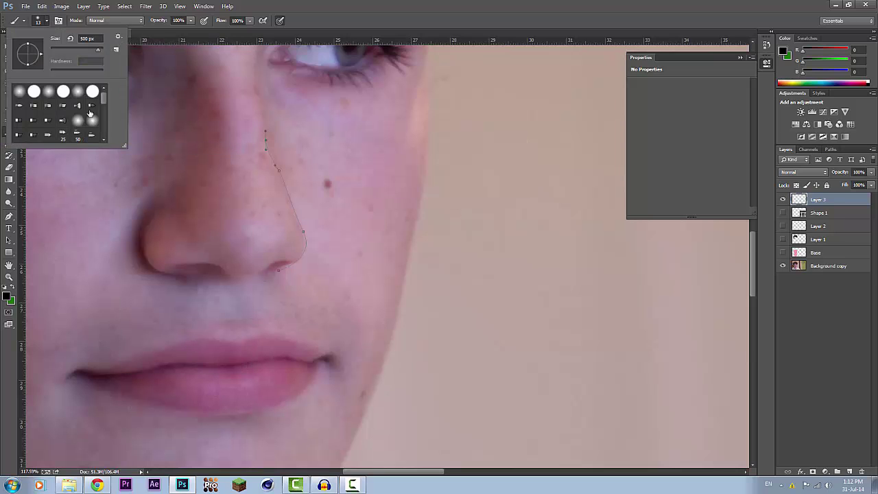
left_click(81, 39)
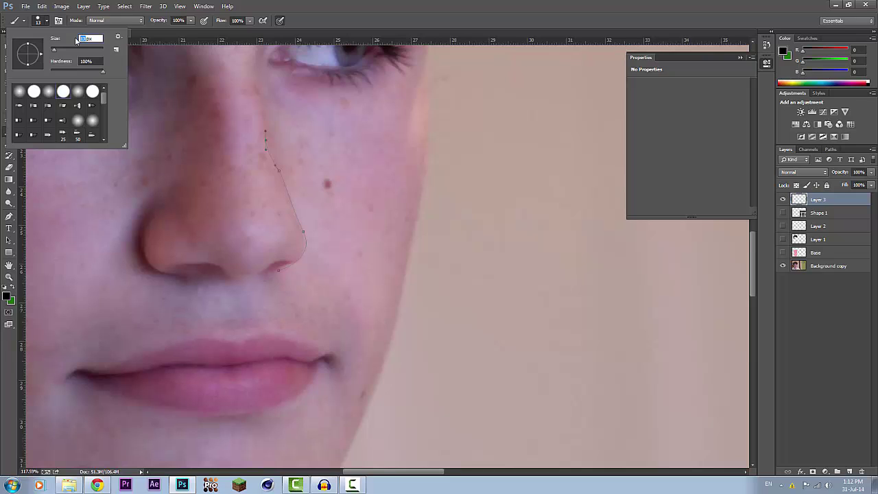
type("5")
Stroke the nose path on Layer 3 with the black Brush and Simulate Pressure enabled, and delete the path.
left_click(8, 217)
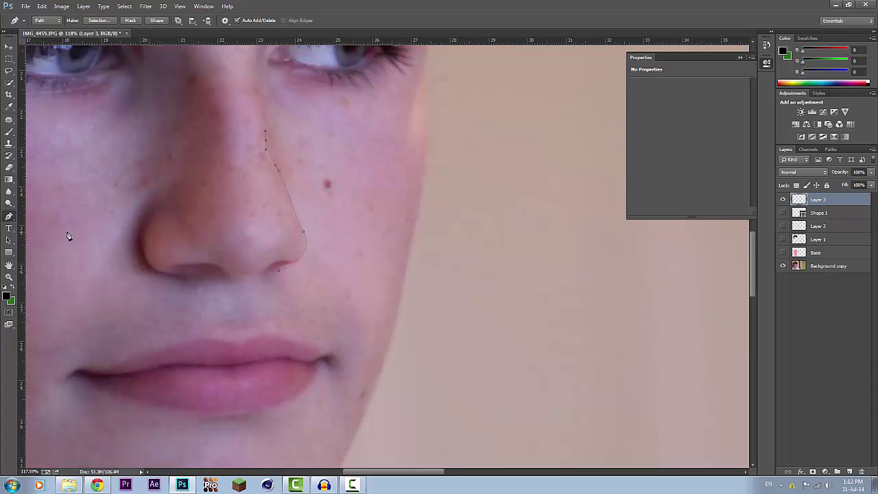
right_click(301, 231)
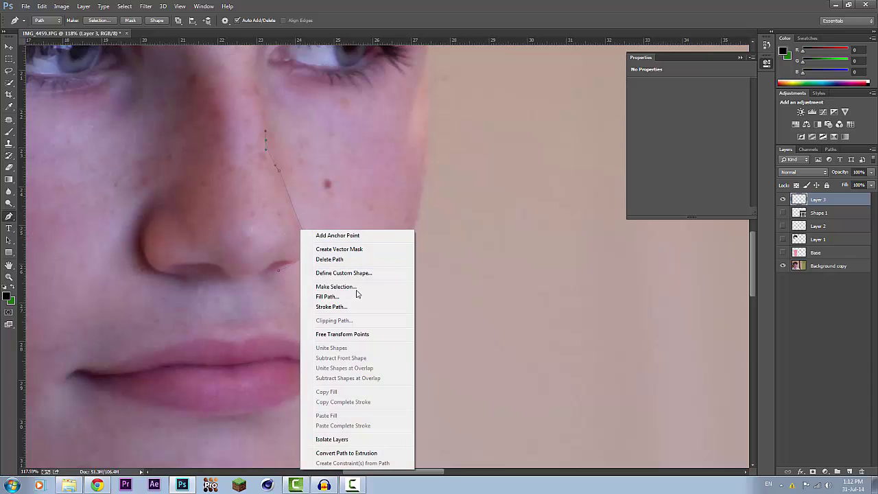
left_click(336, 307)
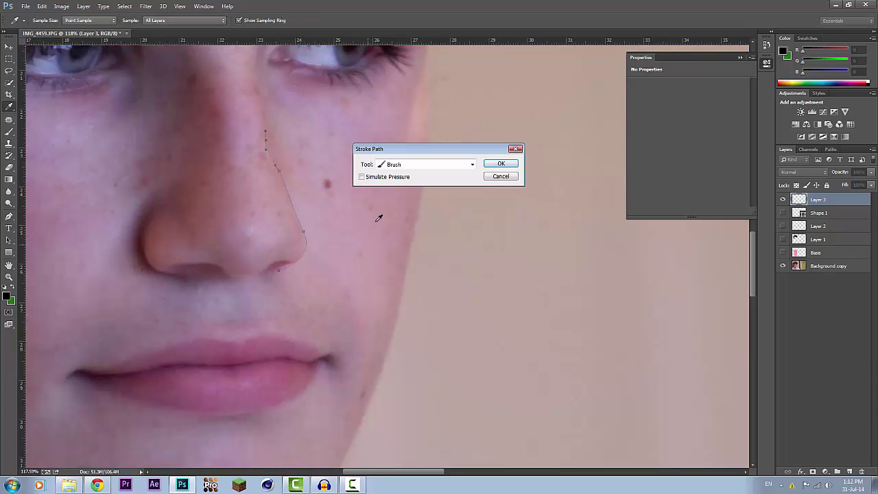
left_click(361, 177)
left_click(392, 168)
left_click(472, 163)
left_click(500, 163)
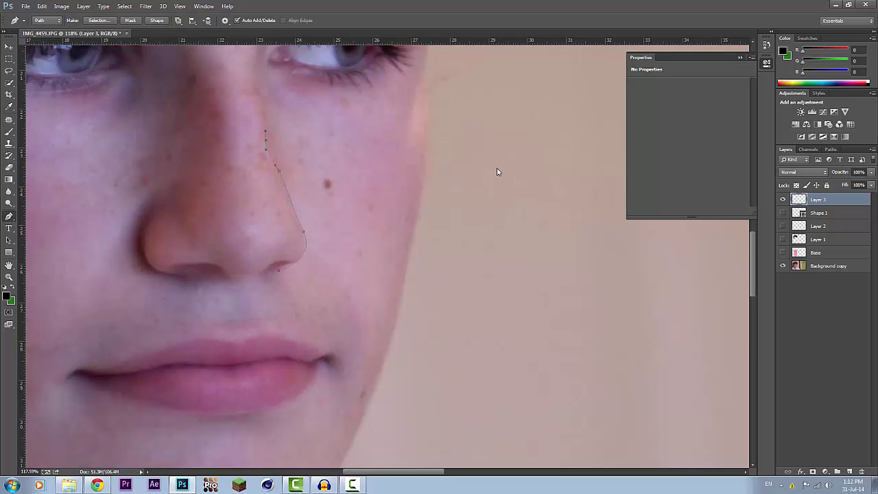
right_click(306, 241)
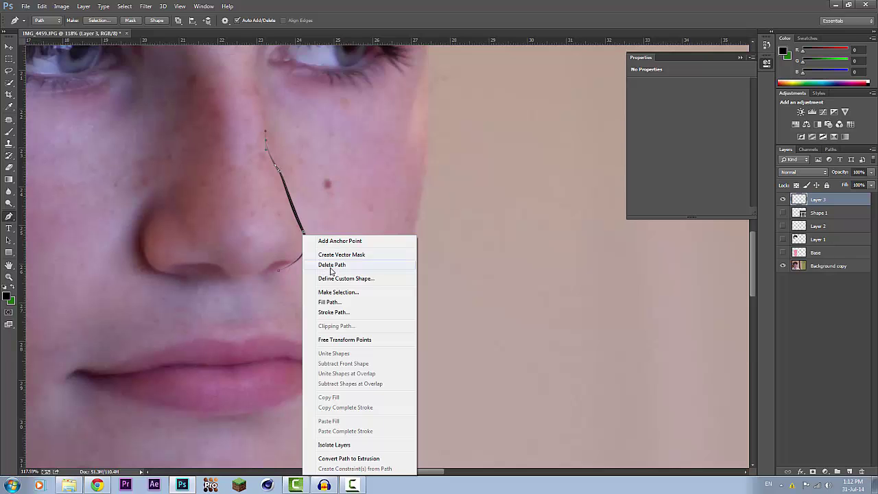
left_click(333, 261)
Show the Shape 1, Layer 2, Layer 1 and Base layers again to review the nose lines on the flat face.
scroll(320, 247, "down", 5)
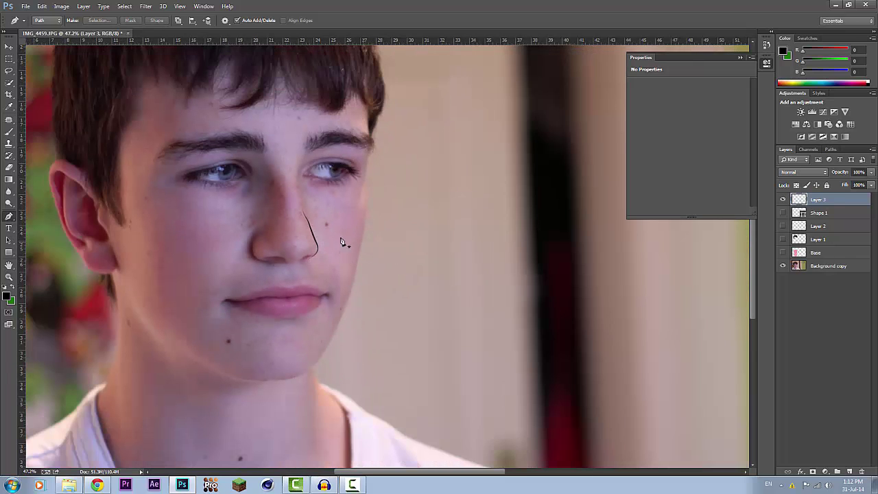
scroll(343, 239, "up", 3)
left_click(783, 213)
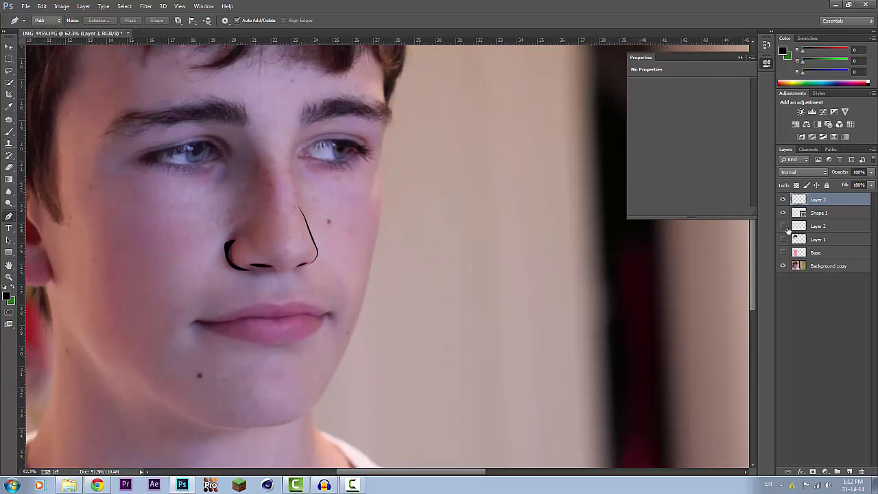
left_click(783, 226)
left_click(783, 238)
left_click(783, 253)
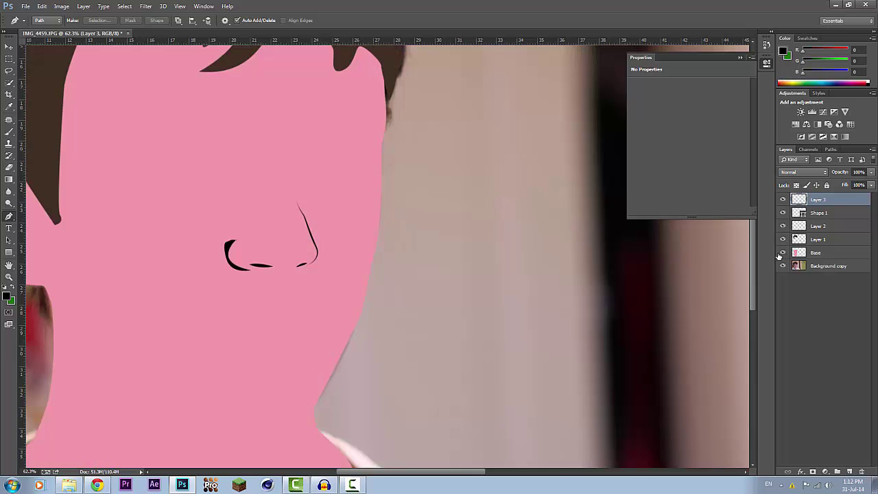
scroll(296, 234, "down", 4)
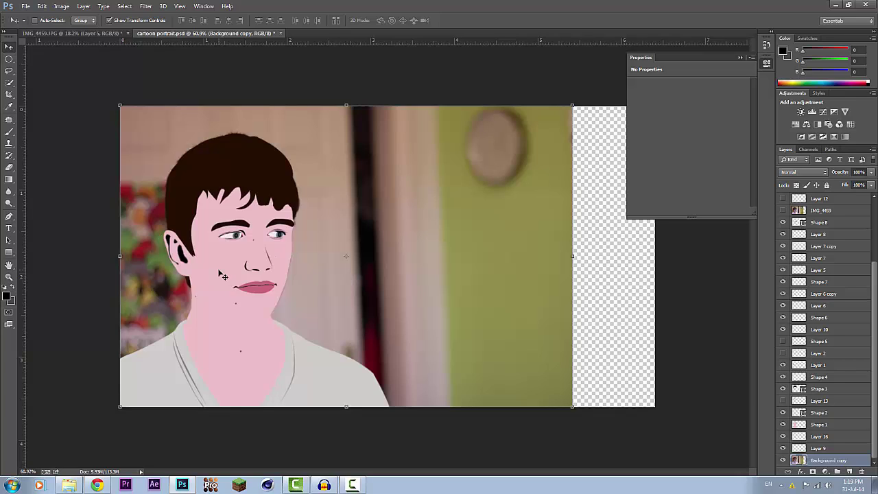
Examine the more complete cartoon in cartoon portrait.psd, including eyes, brows, ear, lips and shirt.
scroll(386, 237, "up", 3)
scroll(288, 302, "down", 5)
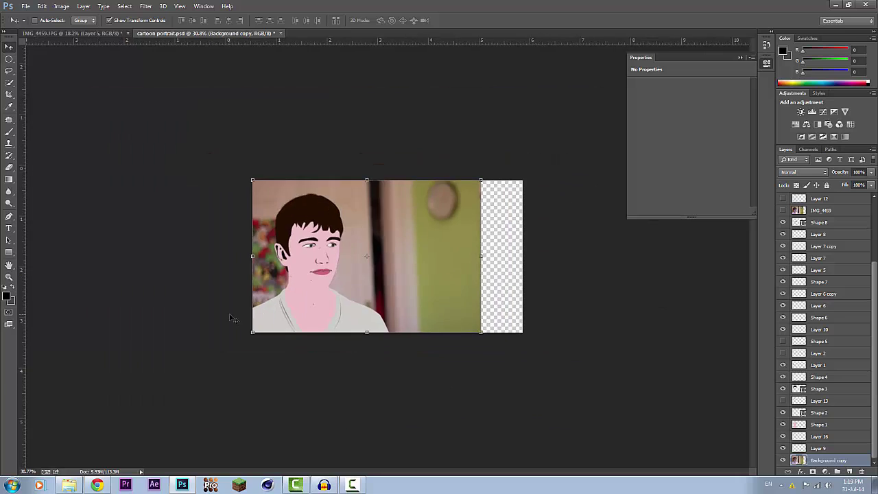
scroll(284, 304, "up", 5)
scroll(141, 291, "down", 2)
scroll(137, 284, "up", 3)
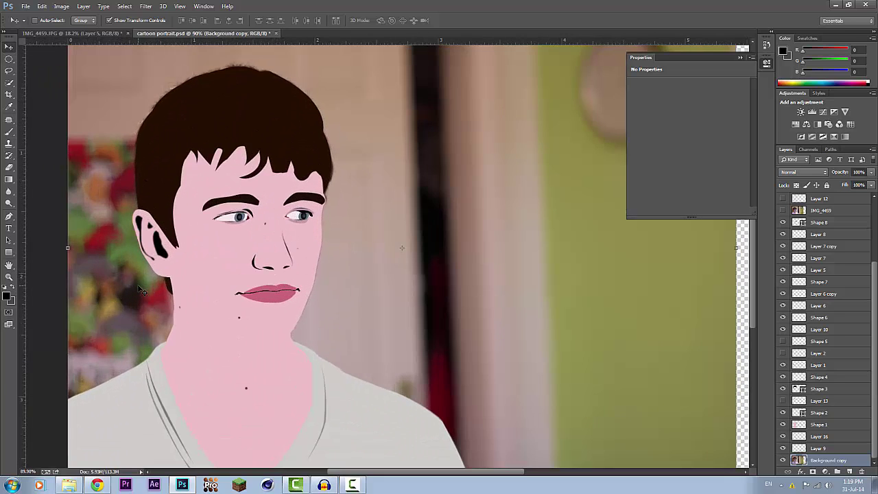
scroll(141, 290, "down", 3)
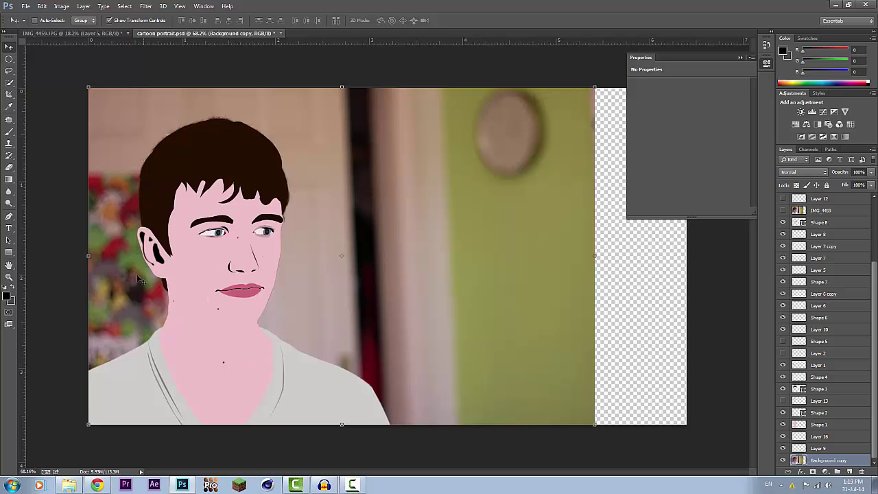
scroll(190, 304, "up", 1)
scroll(189, 304, "down", 1)
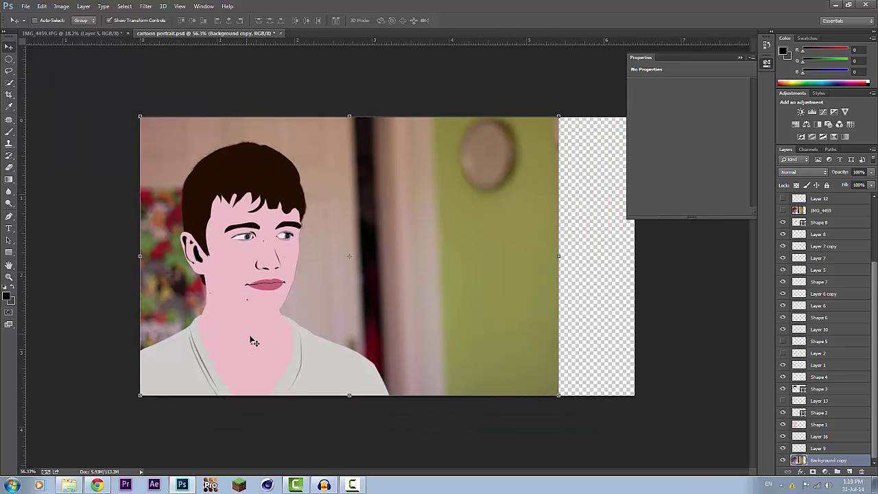
scroll(251, 336, "up", 1)
scroll(175, 308, "up", 1)
scroll(176, 308, "down", 1)
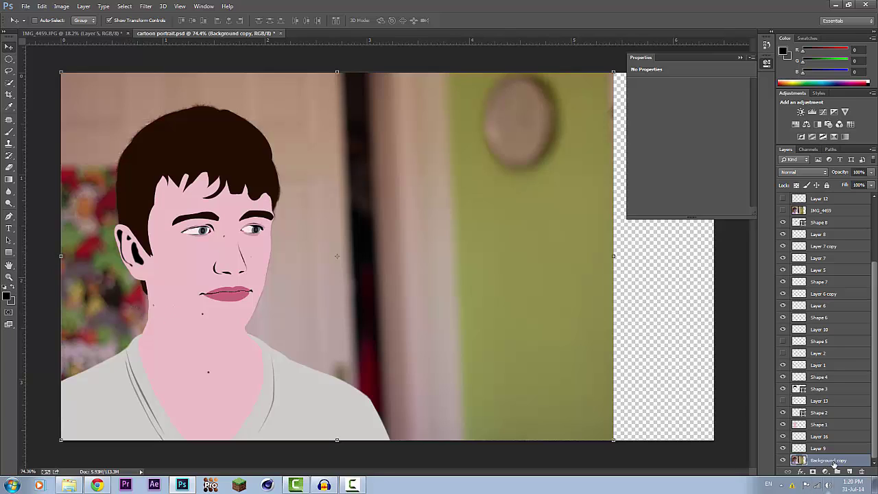
Move the Background copy photo layer to the very top of the layer stack, above Layer 18.
left_click_drag(832, 462, 838, 196)
left_click_drag(877, 275, 876, 212)
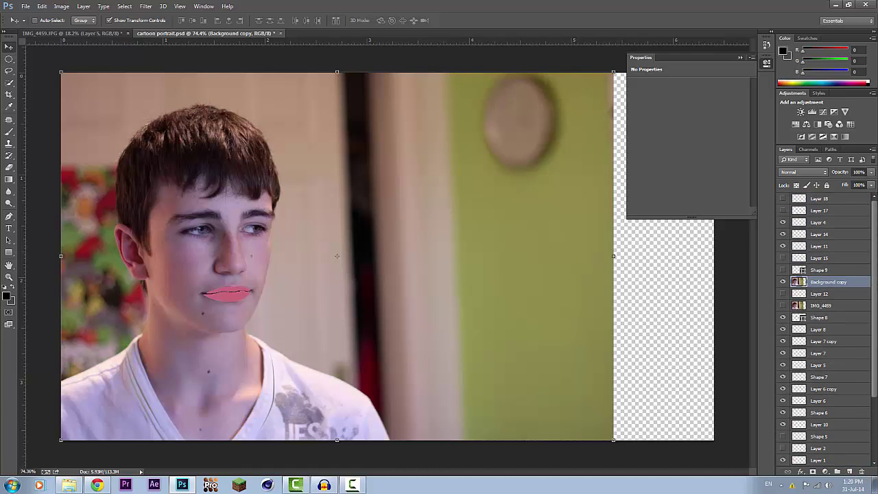
left_click_drag(847, 282, 841, 198)
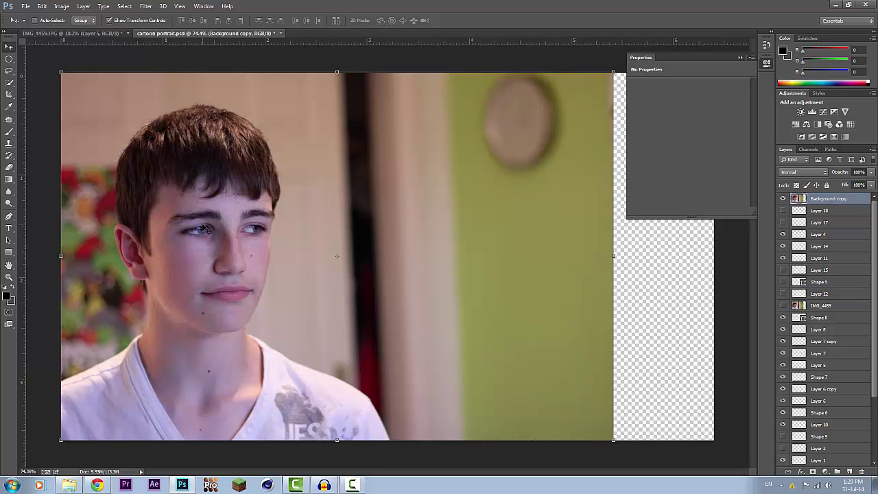
Posterize the Background copy photo with 9 levels to break the skin shading into distinct colour areas.
left_click(62, 7)
mouse_move(67, 31)
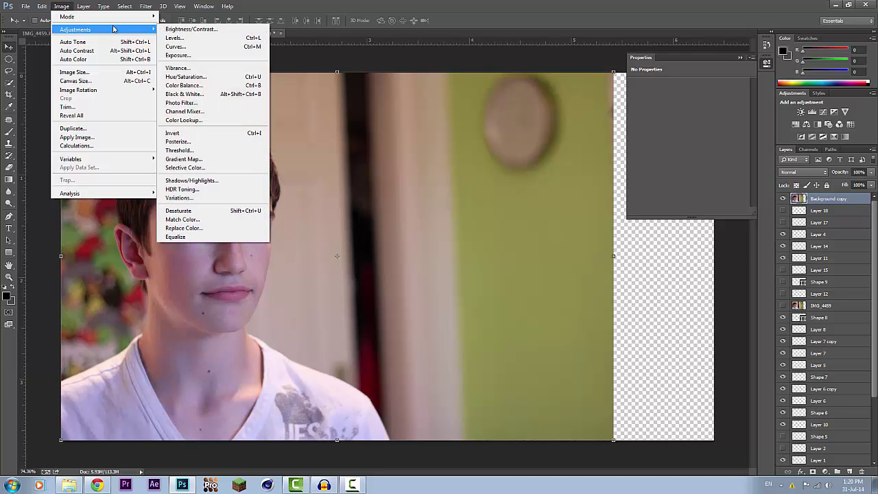
left_click(215, 140)
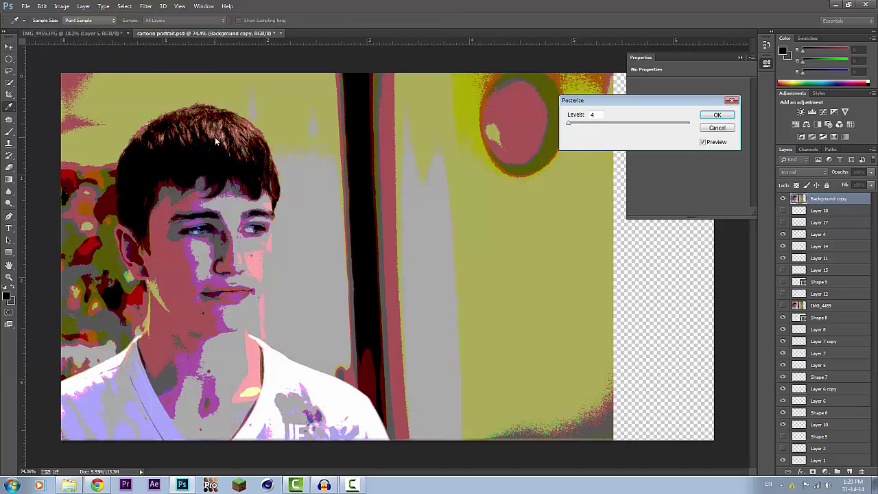
left_click_drag(567, 126, 570, 127)
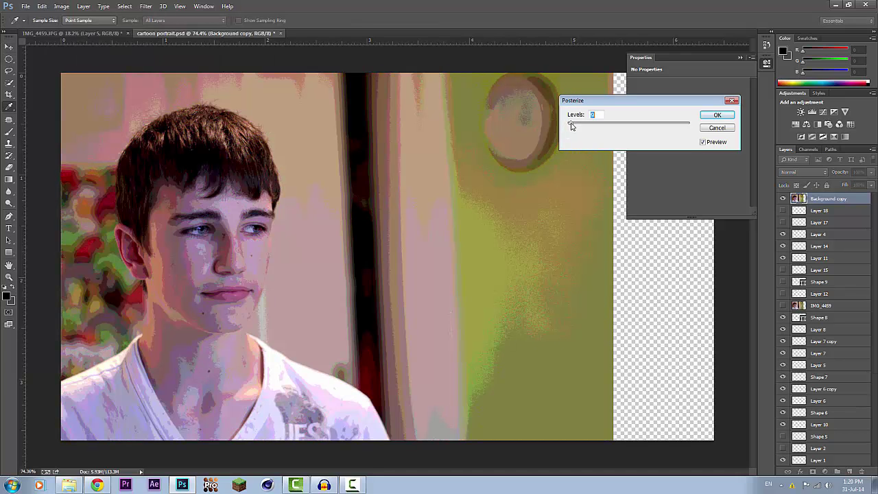
left_click(713, 116)
Examine the posterized shading areas on the face, neck and shirt.
scroll(198, 278, "up", 2)
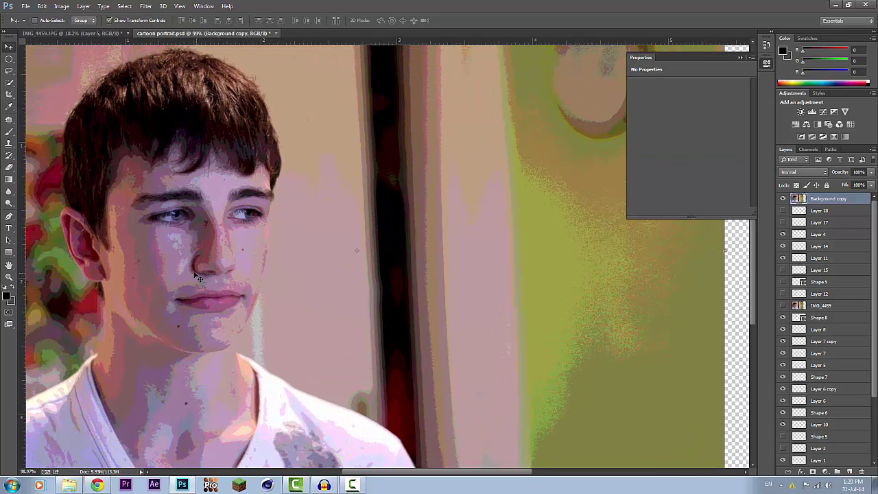
scroll(197, 278, "up", 1)
scroll(190, 267, "down", 2)
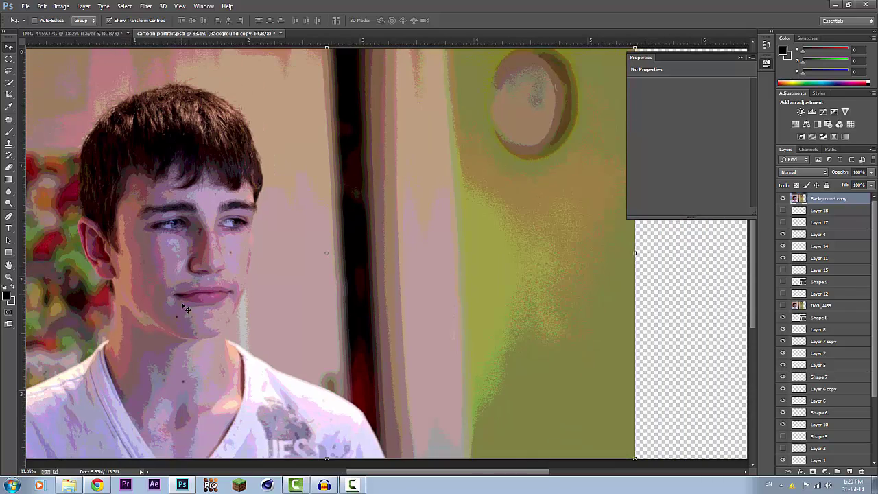
scroll(188, 421, "up", 3)
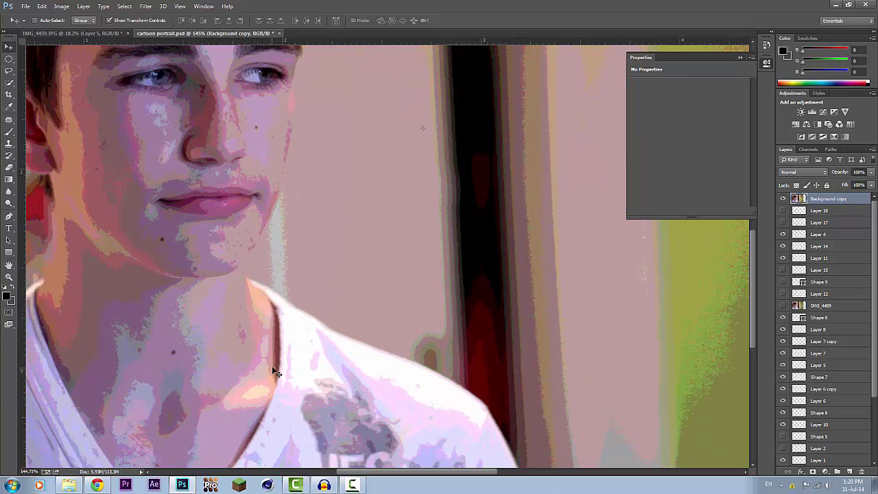
scroll(171, 258, "down", 2)
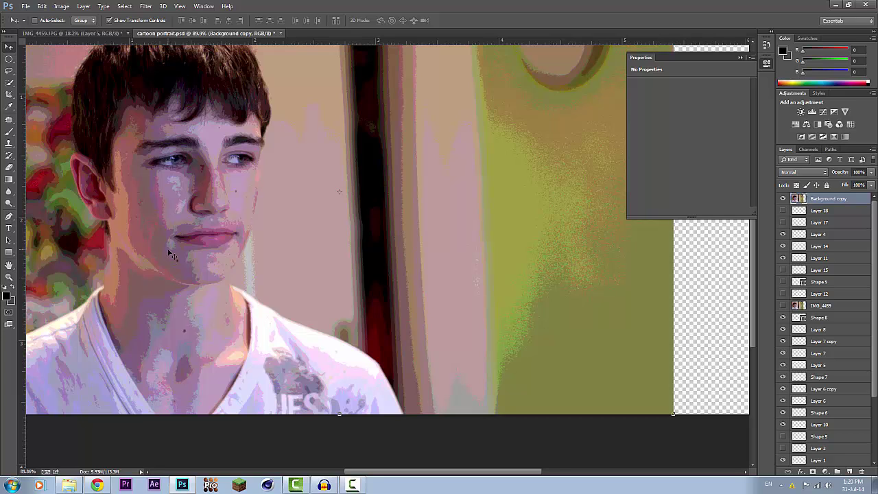
scroll(112, 192, "up", 3)
scroll(110, 191, "down", 2)
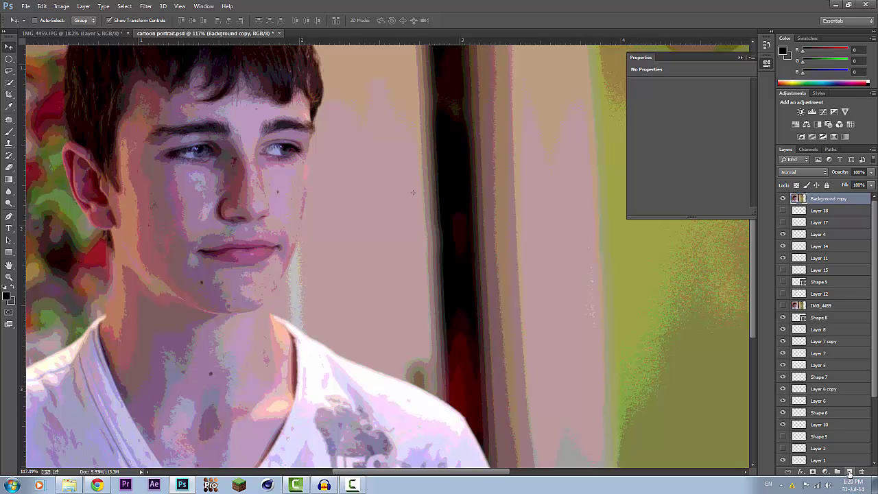
Add a new layer above Background copy, rename it shadows, and get the Pen tool ready.
left_click(848, 472)
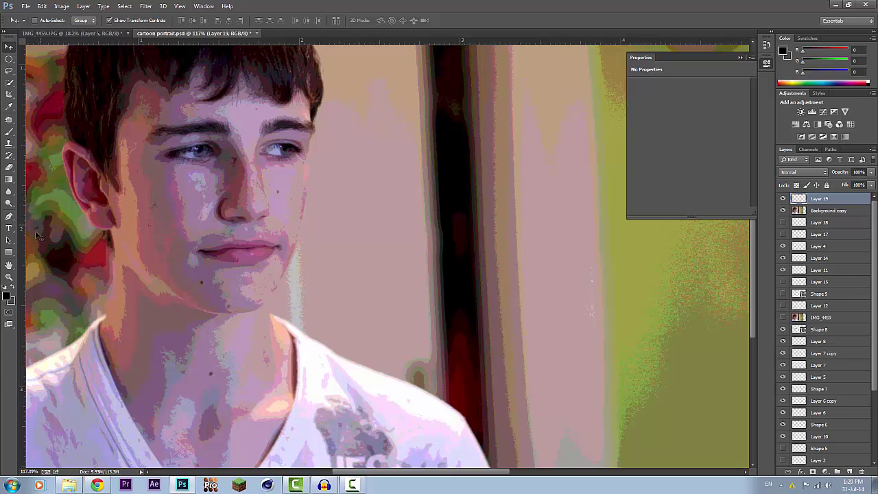
left_click(10, 216)
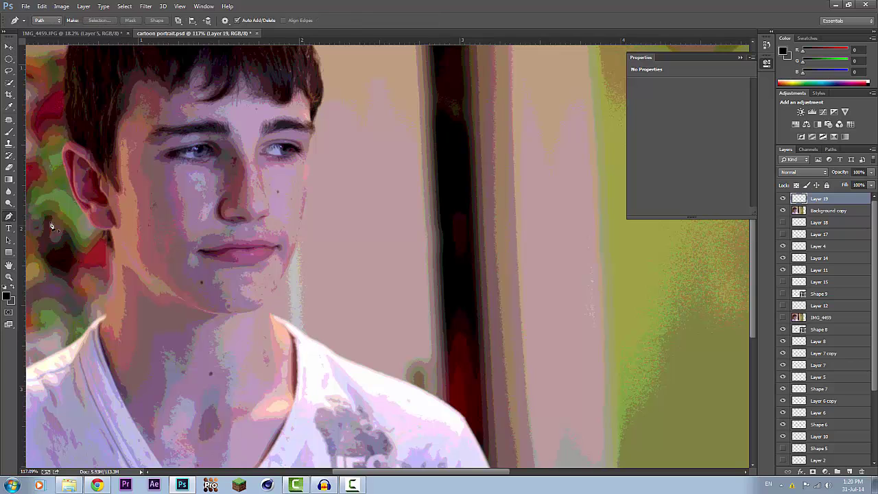
scroll(104, 234, "down", 2)
scroll(103, 235, "up", 1)
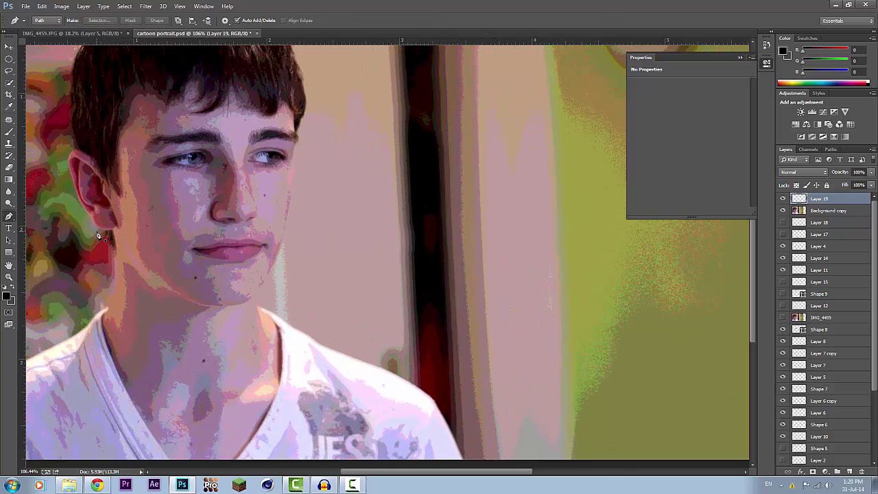
scroll(99, 236, "up", 1)
scroll(116, 322, "up", 2)
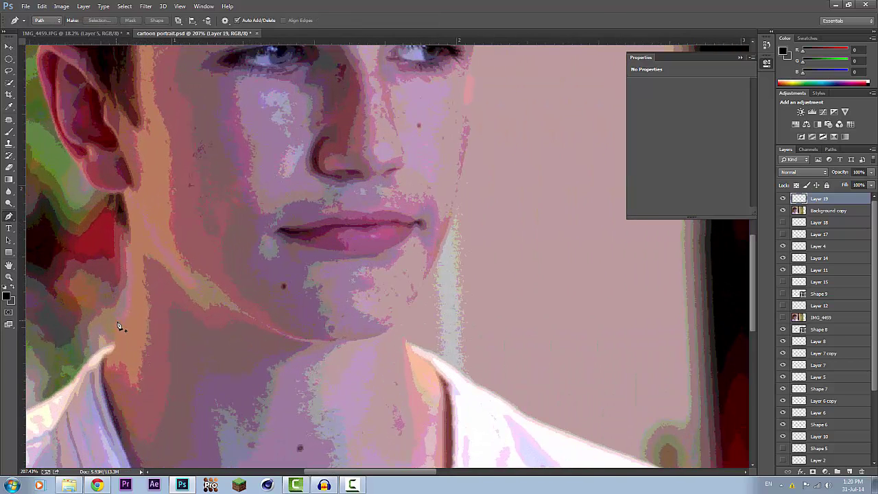
scroll(124, 348, "down", 3)
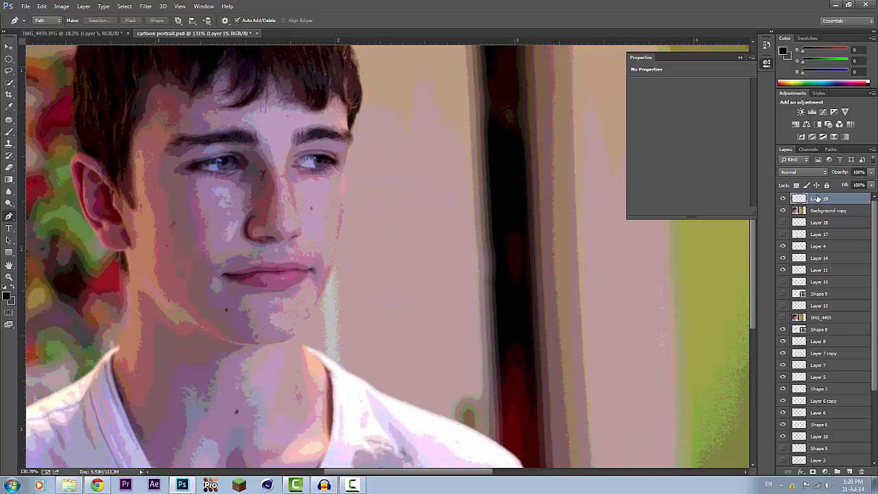
double_click(817, 200)
type("shadows")
key("Return")
Review the layer list and examine the posterized tone boundaries along the cheek, jaw, neck and ear.
left_click_drag(870, 219, 857, 388)
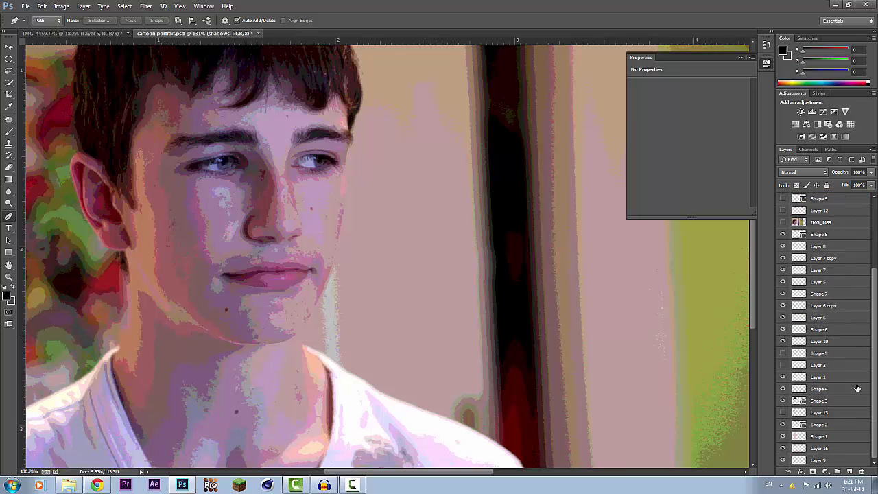
scroll(876, 336, "up", 5)
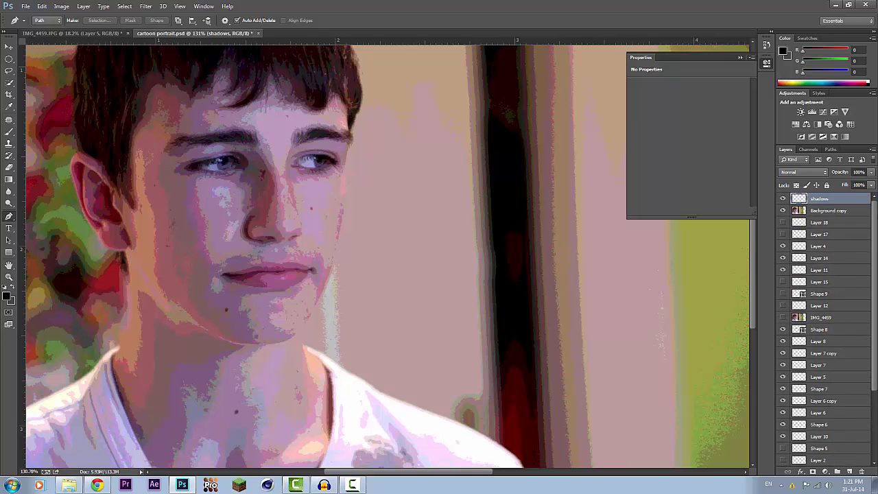
scroll(81, 252, "down", 5)
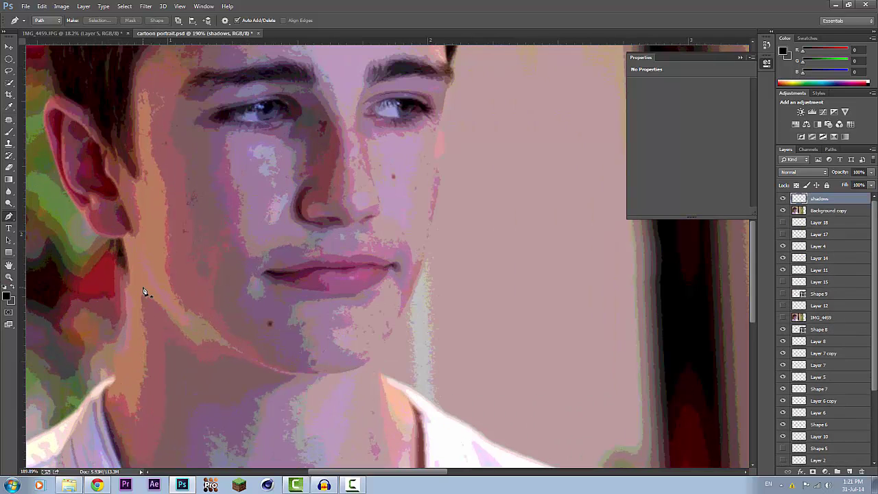
scroll(116, 338, "up", 6)
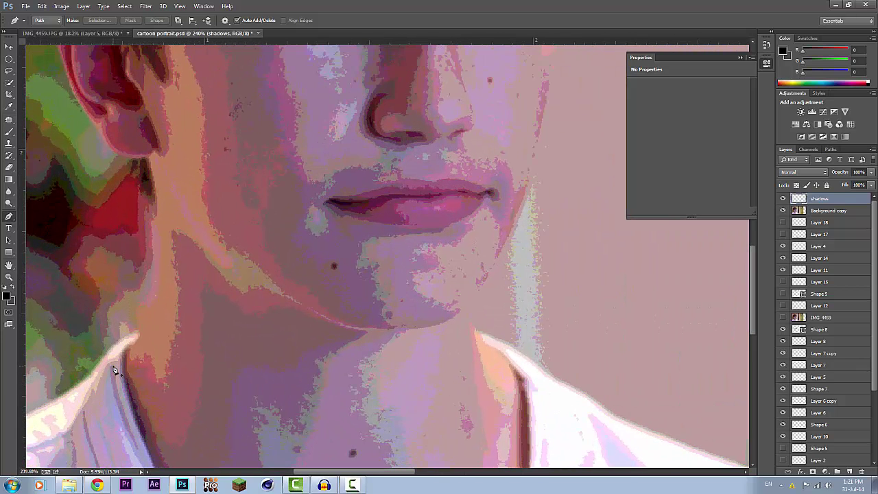
scroll(114, 370, "up", 2)
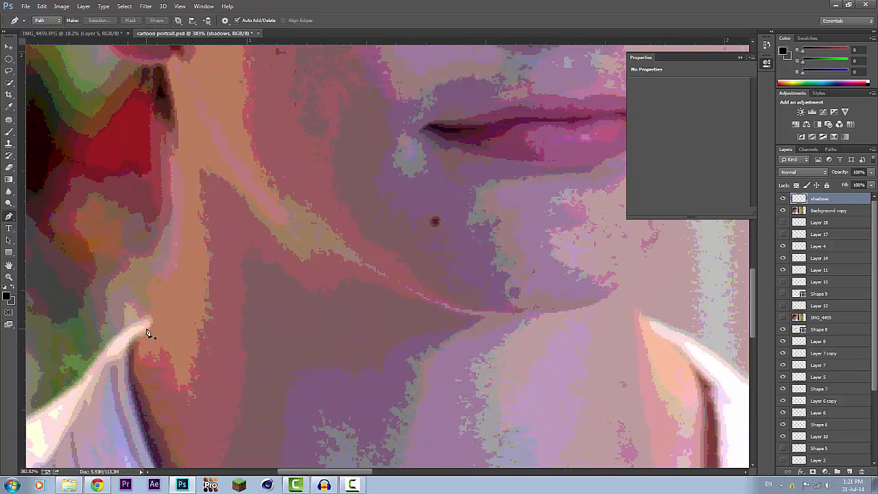
scroll(146, 333, "down", 4)
scroll(184, 128, "down", 1)
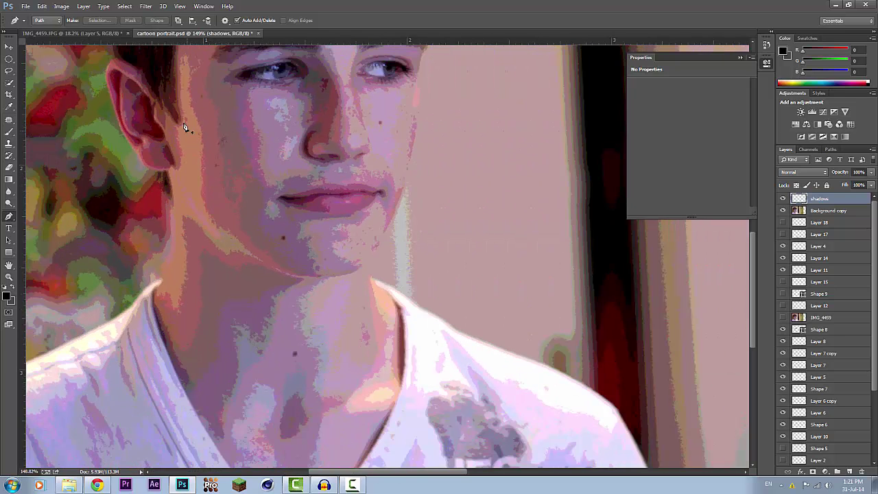
scroll(184, 128, "down", 1)
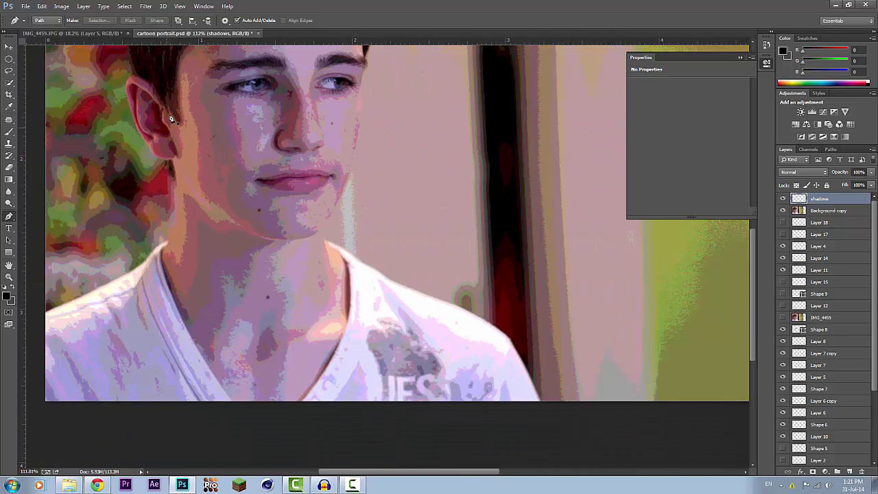
scroll(226, 175, "up", 5)
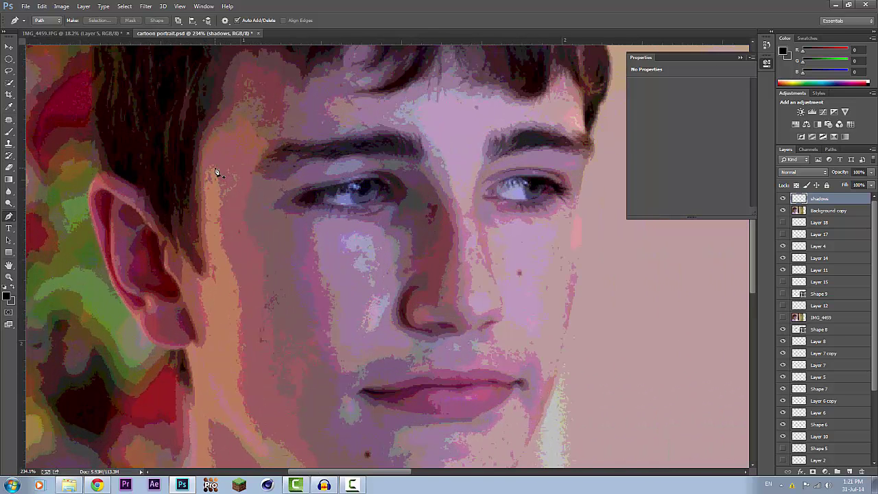
Start a Pen path at the temple beside the hair, tracing the tone boundary down the cheek to the chin and back under the jaw.
left_click(215, 171)
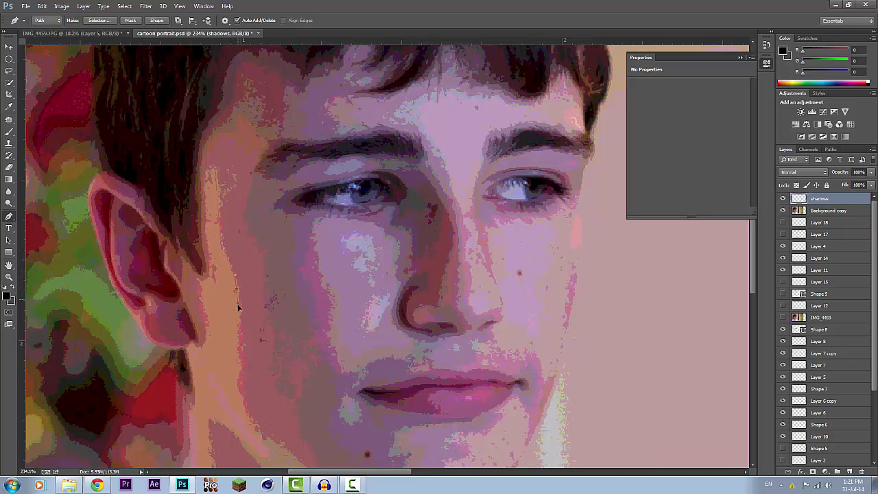
scroll(241, 350, "up", 2)
scroll(257, 333, "down", 1)
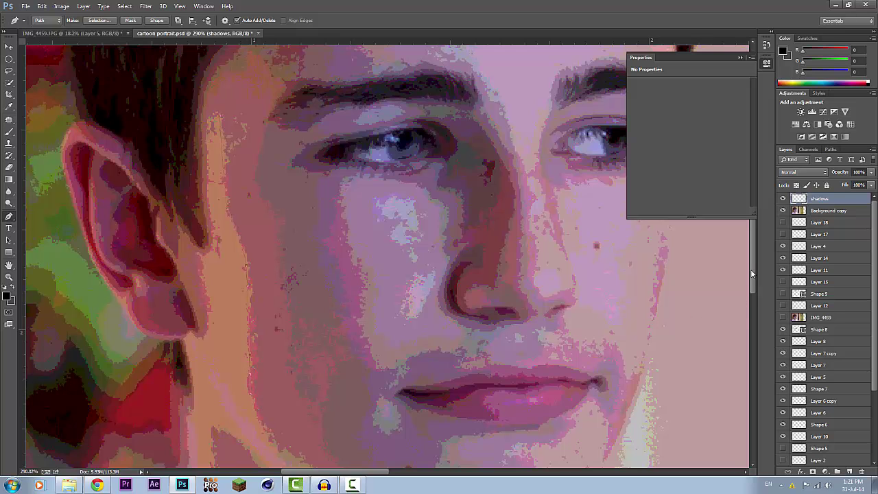
left_click_drag(752, 273, 751, 296)
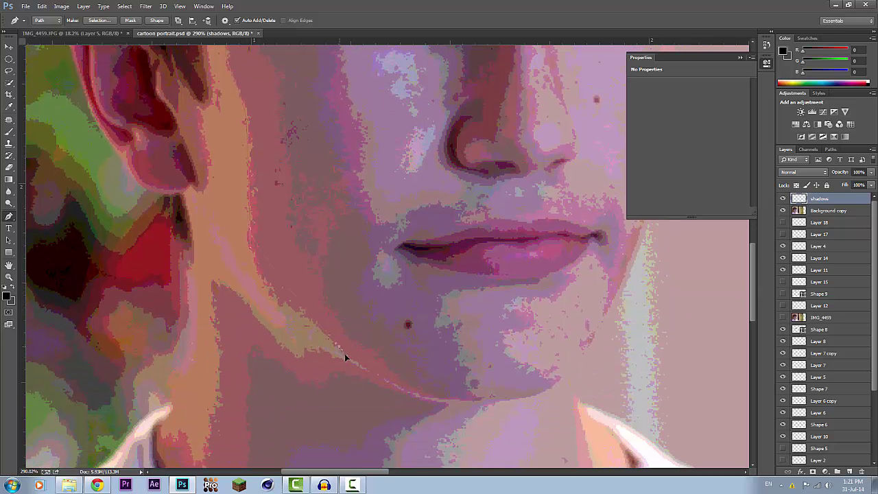
left_click_drag(411, 370, 444, 404)
left_click_drag(217, 412, 201, 440)
Continue the path down the neck to the shirt collar and back up the outer edge of the neck.
left_click_drag(755, 277, 741, 305)
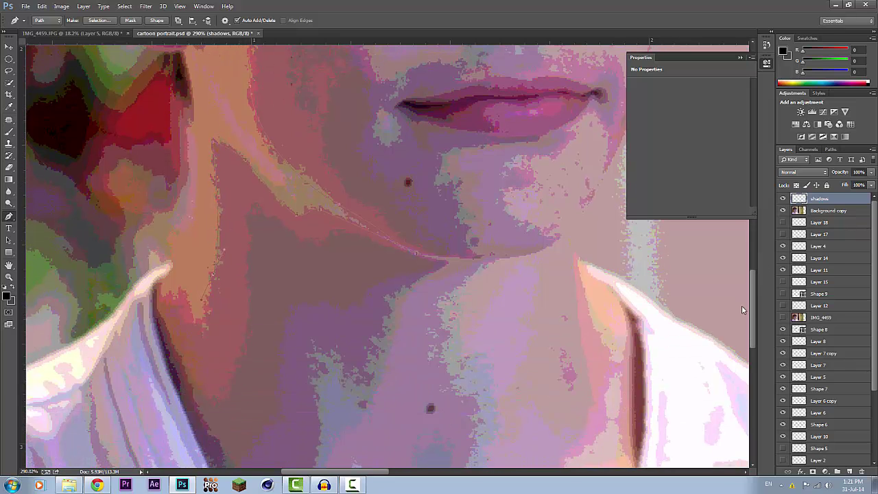
left_click(204, 322)
left_click_drag(195, 124, 188, 84)
Trace the path around the earlobe and along the front of the ear and hair, closing it at the temple.
left_click_drag(755, 282, 752, 243)
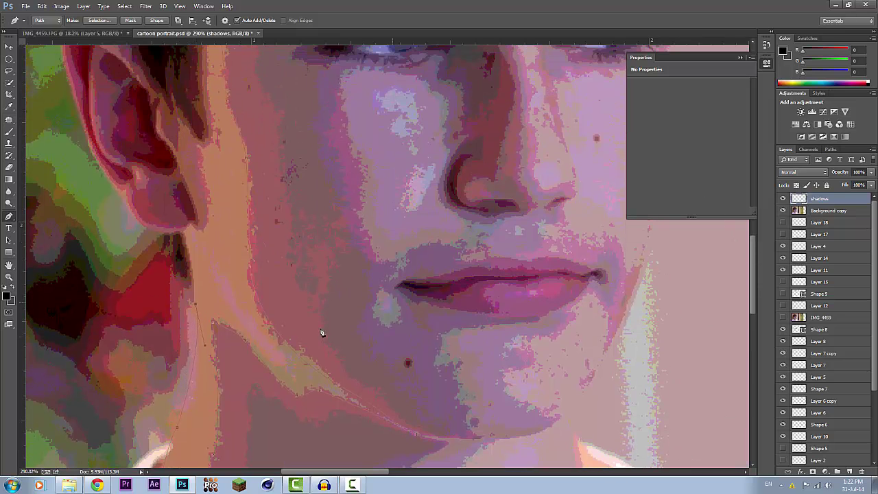
left_click_drag(182, 234, 169, 209)
left_click(182, 234, "alt")
left_click(192, 108)
left_click_drag(192, 108, 196, 146)
key("ctrl+z")
left_click_drag(751, 262, 753, 238)
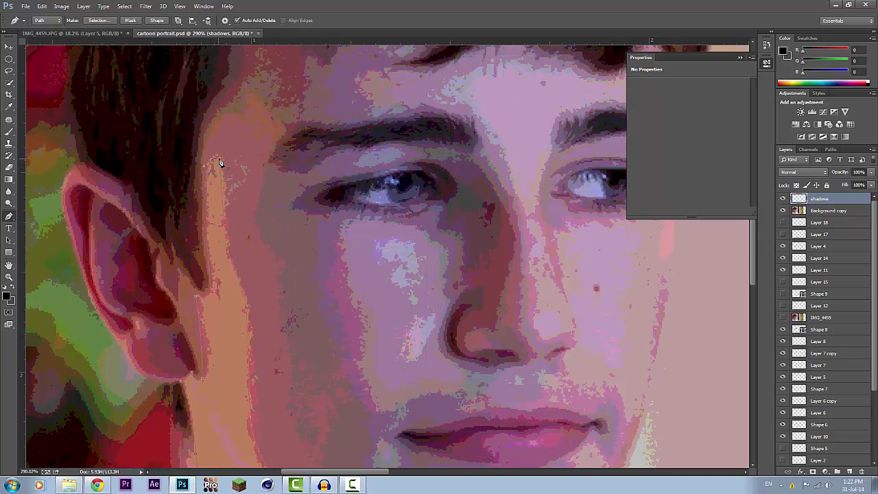
Hide the Background copy layer to show the closed path over the cartoon face.
scroll(268, 337, "down", 3)
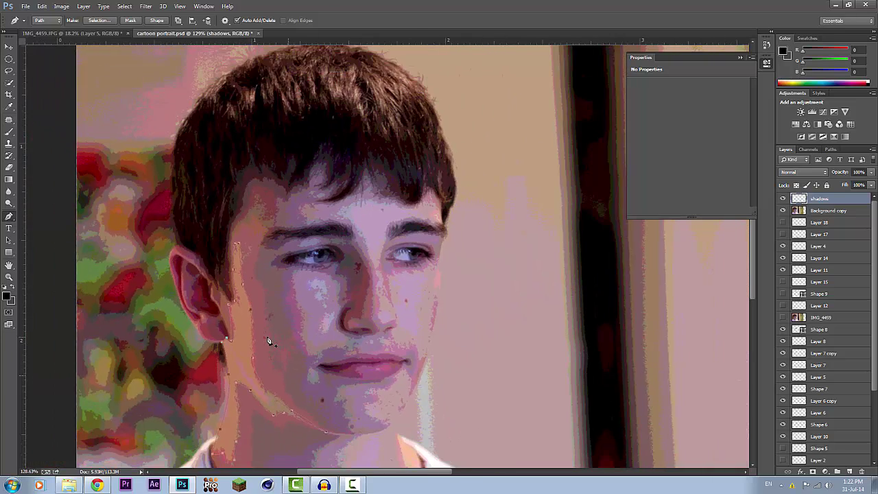
scroll(270, 337, "up", 2)
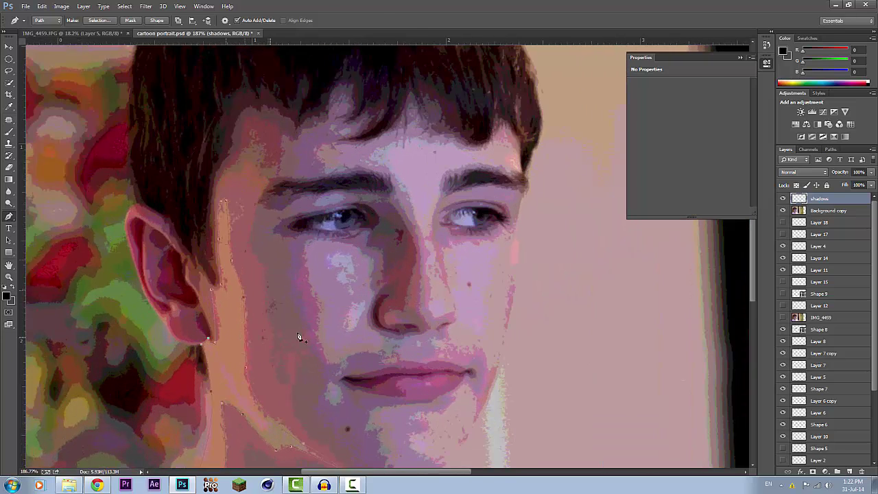
left_click(782, 211)
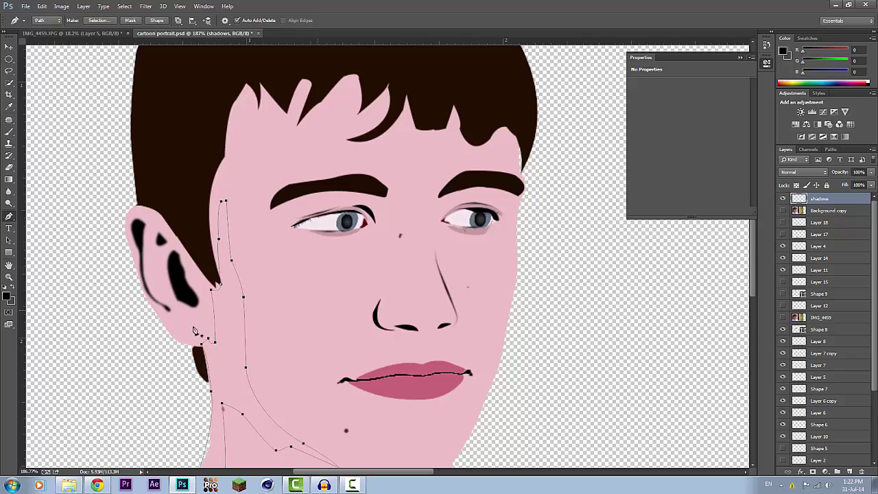
left_click(7, 295)
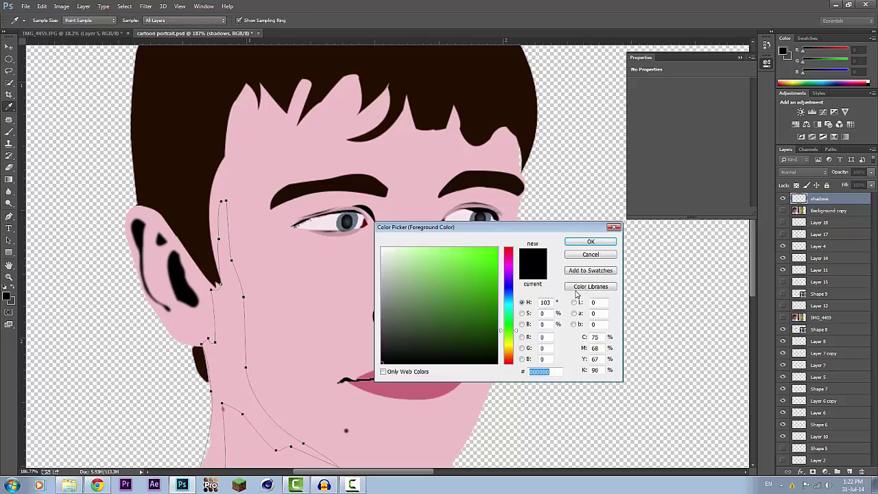
left_click(590, 254)
left_click(9, 217)
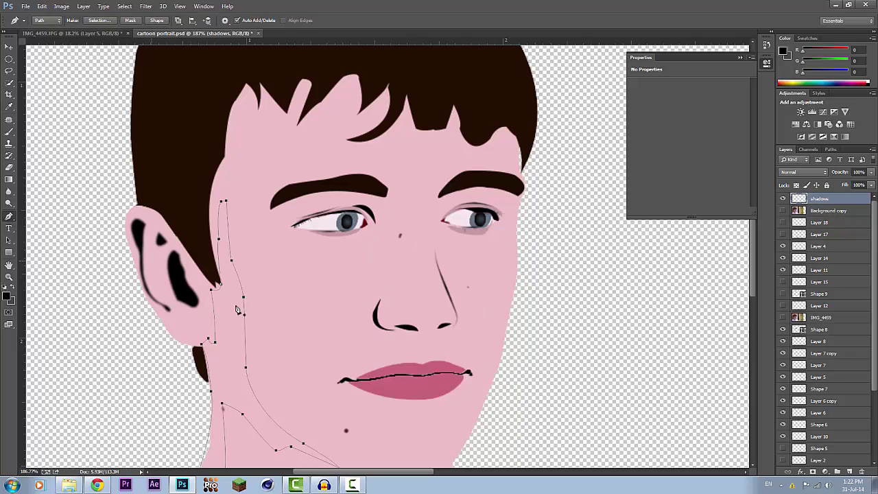
Fill the closed cheek-and-neck path on the shadows layer with light pink #f4c6ce, sampled from the forehead skin and lightened.
right_click(233, 323)
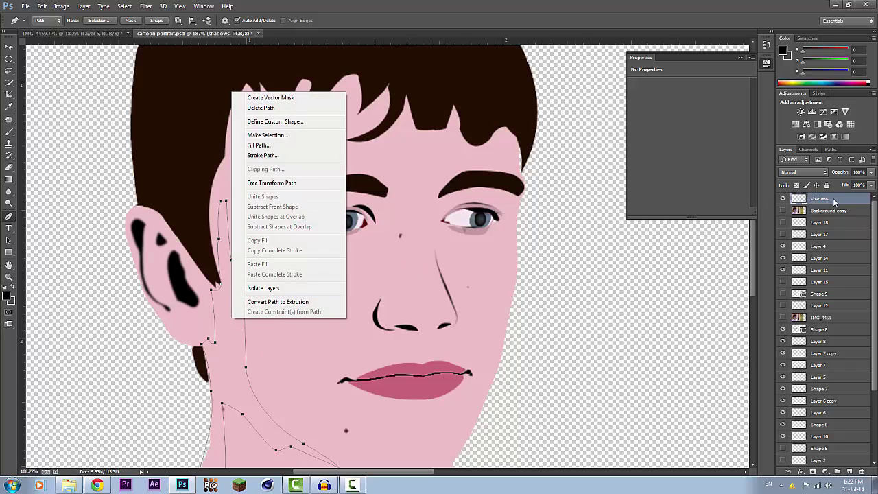
left_click(276, 147)
left_click_drag(209, 254, 284, 250)
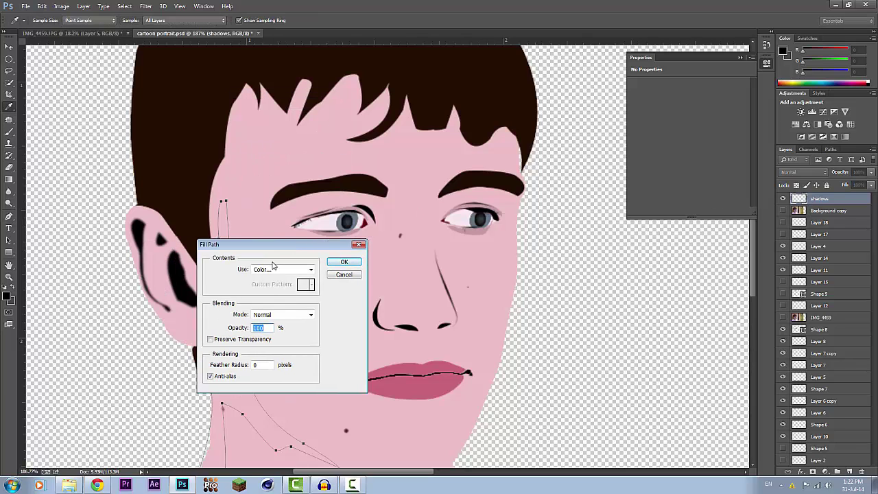
left_click(275, 269)
left_click(269, 293)
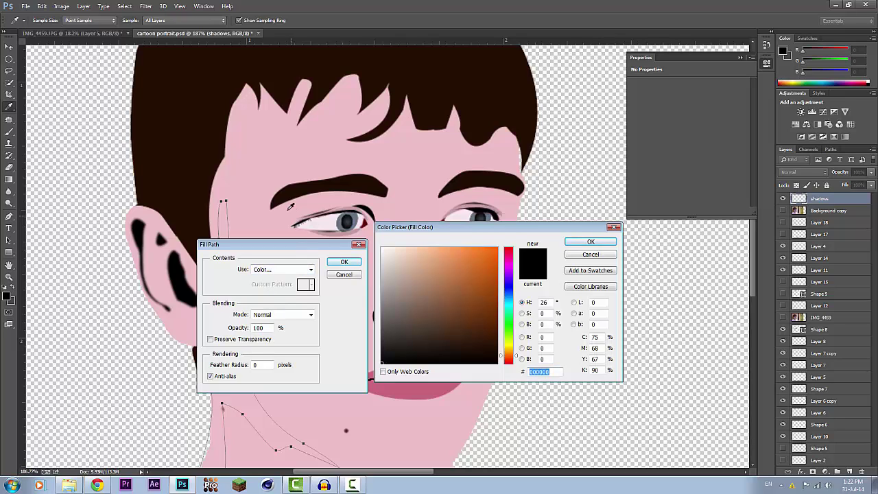
left_click(262, 152)
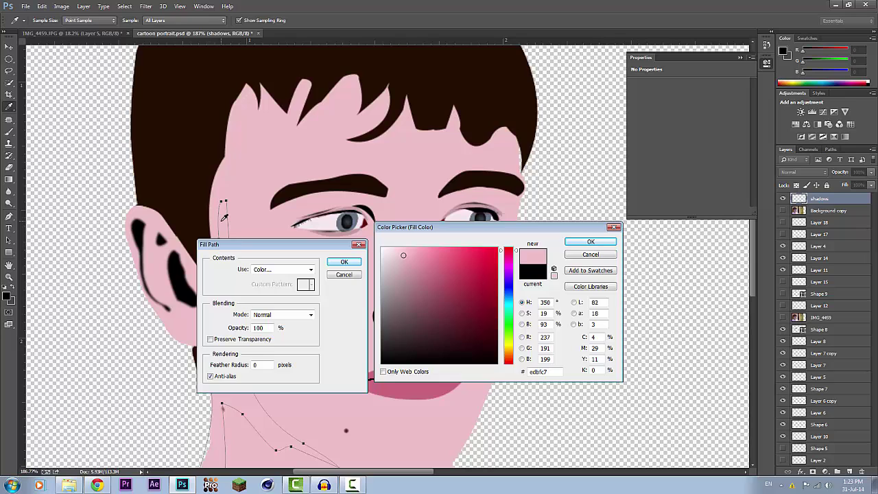
left_click(286, 245)
left_click(403, 252)
left_click(605, 246)
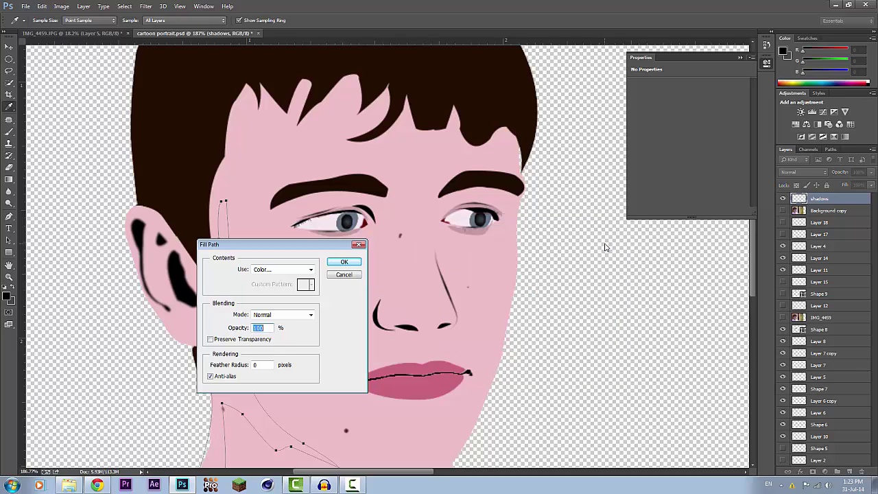
left_click(344, 261)
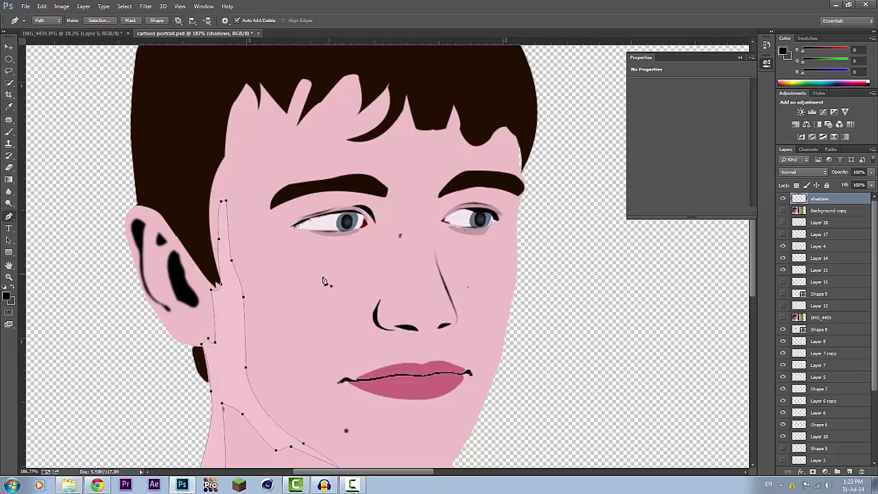
scroll(321, 274, "down", 2)
scroll(252, 320, "up", 2)
right_click(261, 316)
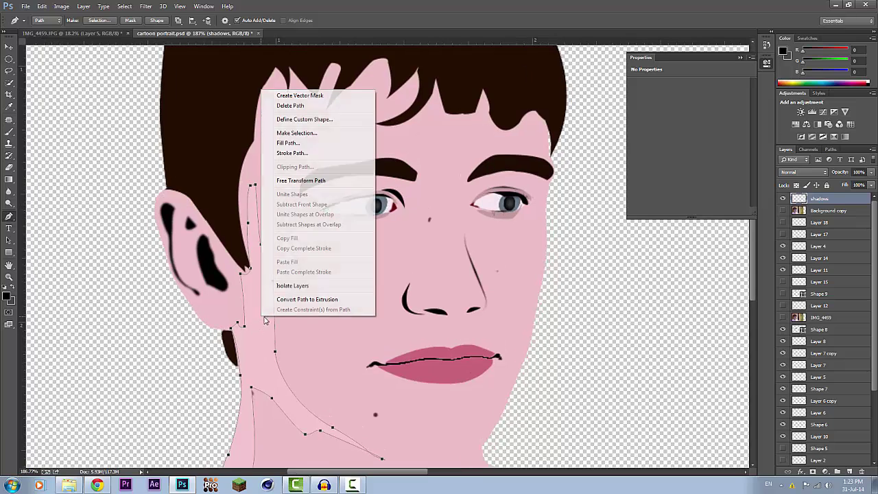
left_click(300, 153)
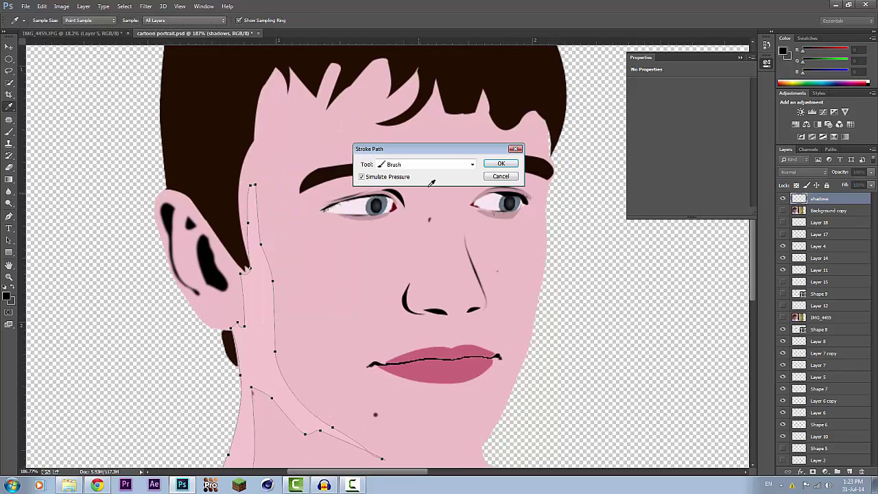
left_click(513, 177)
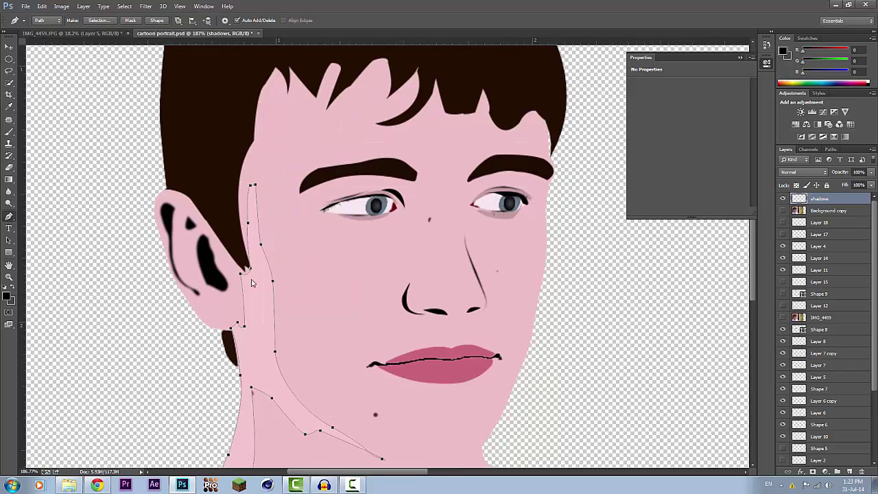
Fill the cheek-and-neck path with the paler pink #fad6dc and delete the path.
right_click(244, 319)
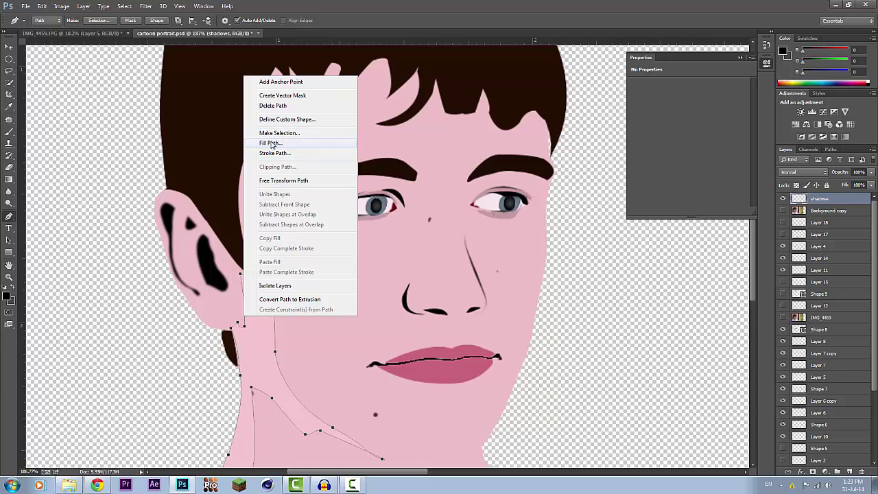
left_click(269, 142)
left_click(256, 269)
left_click(264, 292)
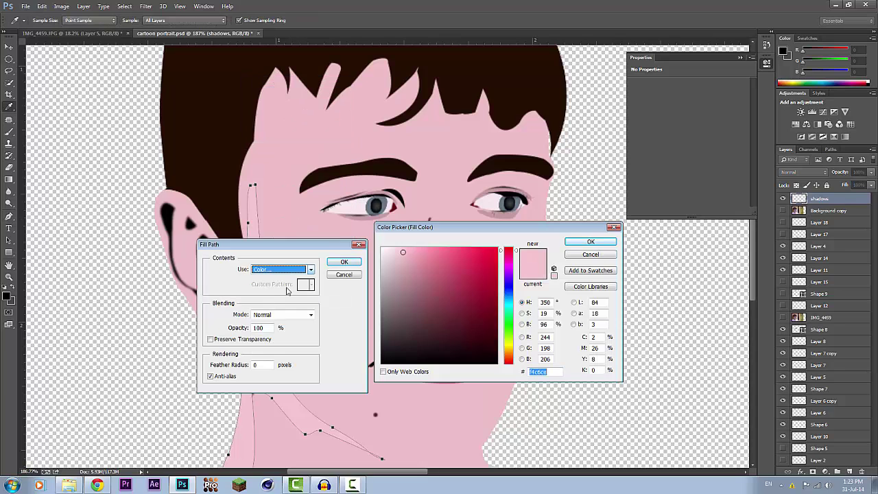
left_click(404, 250)
left_click(412, 250)
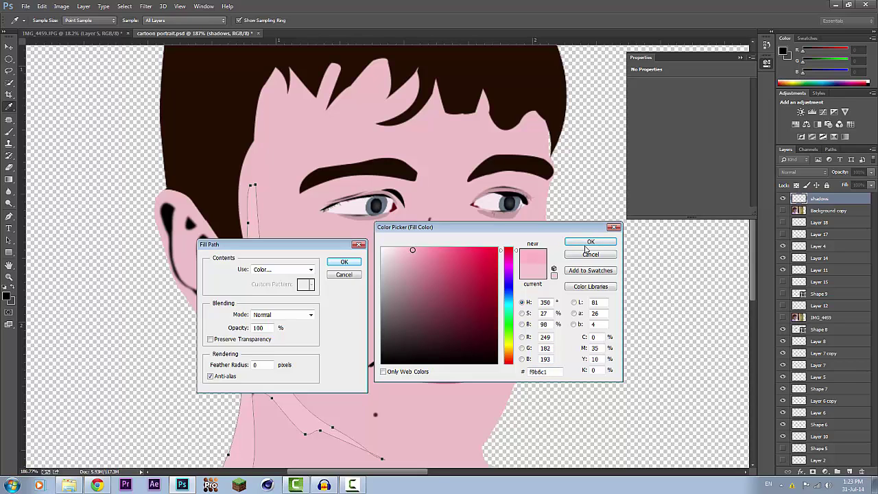
left_click(405, 250)
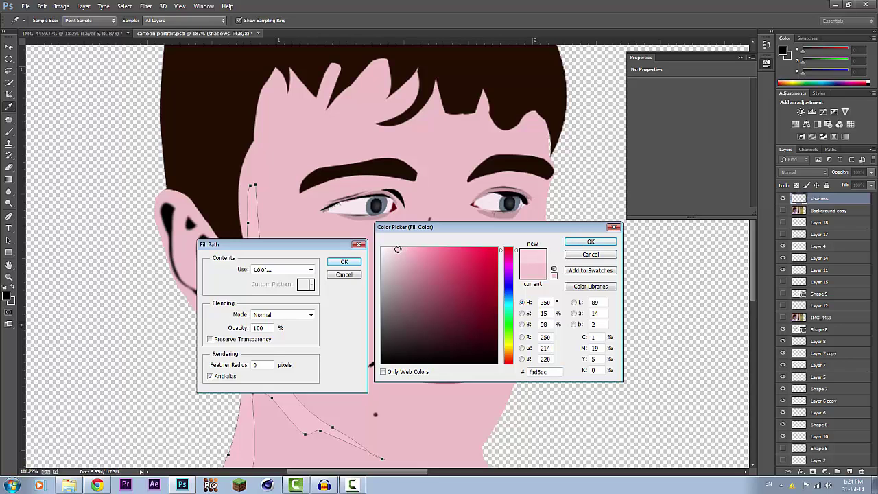
left_click(579, 243)
left_click(344, 263)
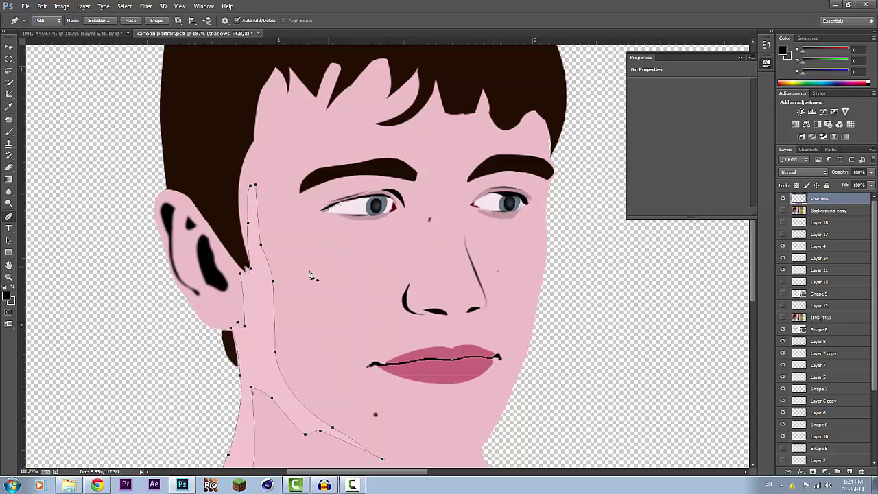
scroll(285, 281, "down", 3)
right_click(265, 292)
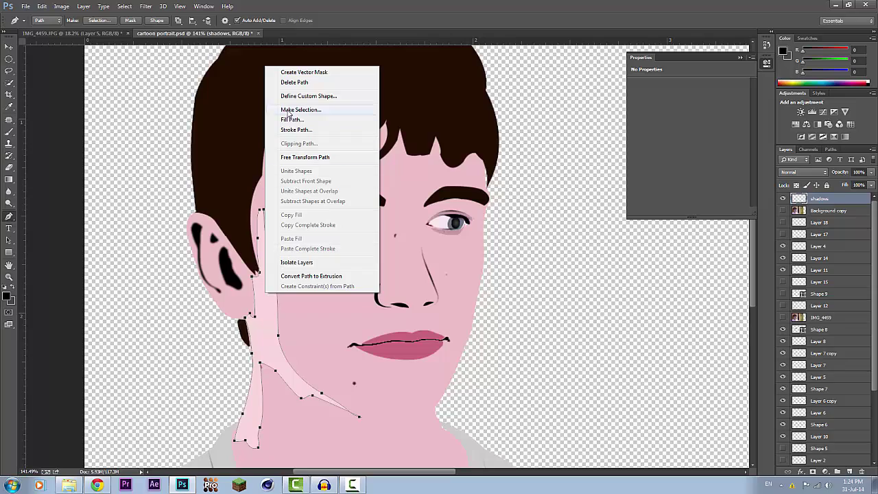
left_click(294, 81)
Examine the pale cheek and neck area on the cartoon, both close up and in the whole portrait.
scroll(336, 262, "down", 3)
scroll(328, 259, "down", 1)
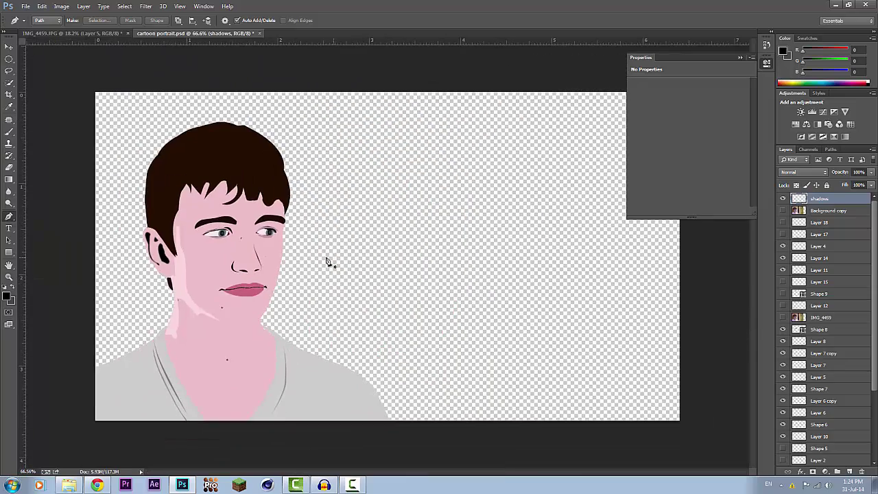
scroll(250, 262, "up", 1)
scroll(167, 287, "up", 4)
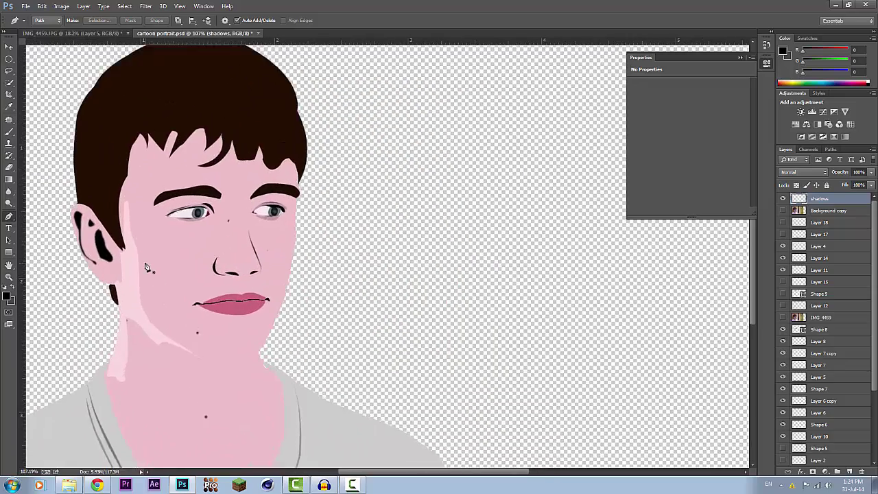
scroll(141, 271, "down", 2)
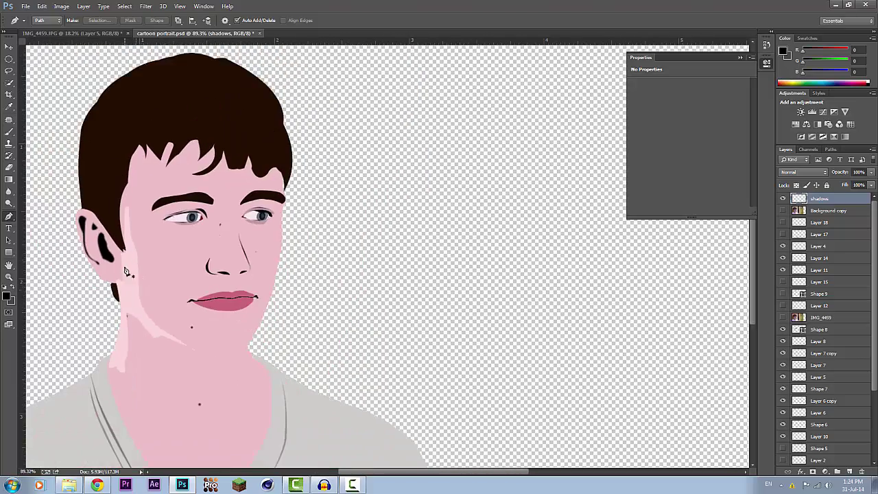
scroll(144, 283, "up", 1)
scroll(146, 281, "down", 1)
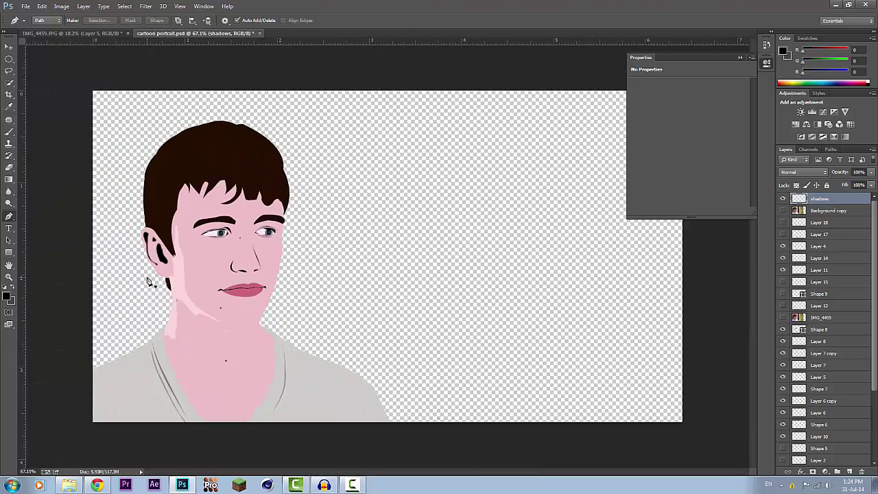
scroll(148, 281, "up", 1)
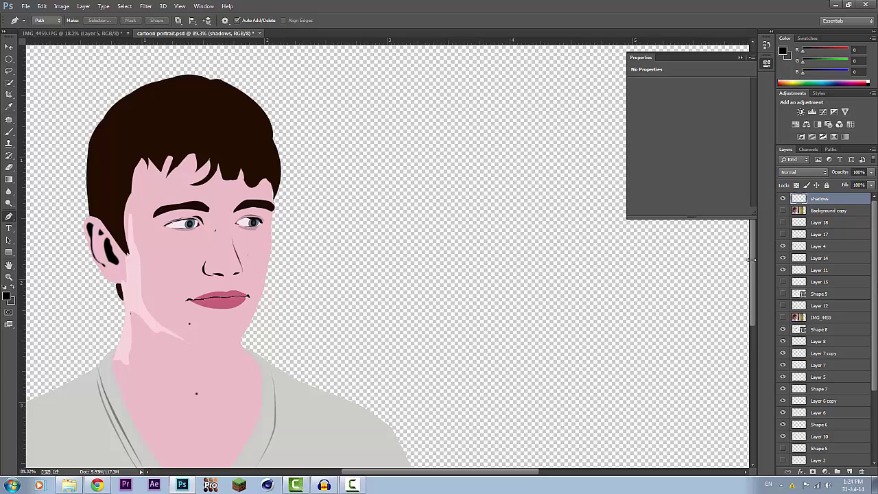
scroll(85, 321, "up", 2)
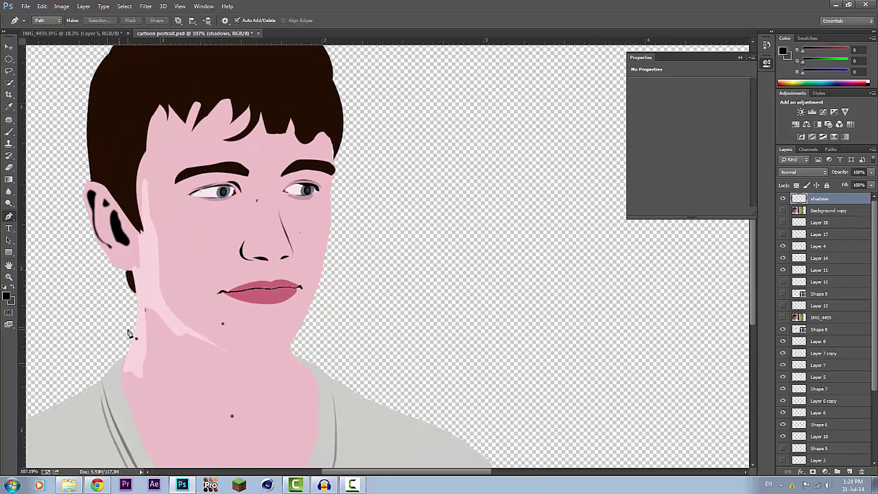
scroll(127, 334, "down", 1)
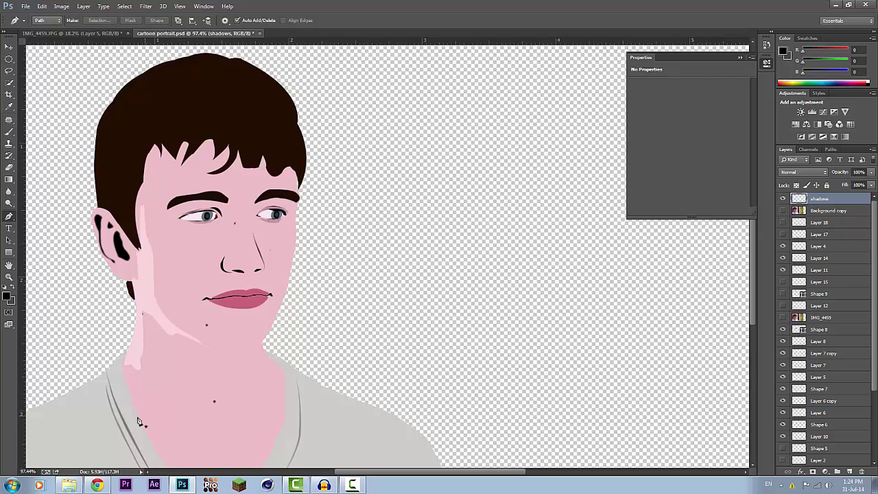
scroll(202, 387, "down", 2)
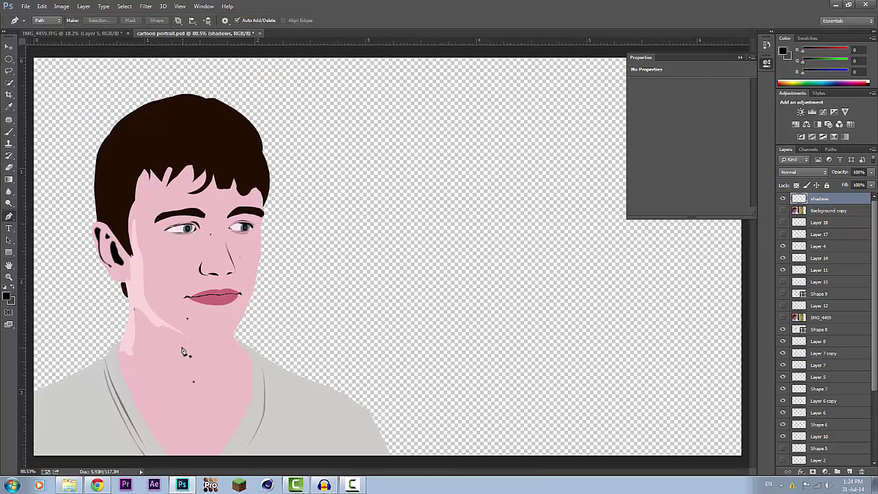
Move the Background copy layer above the shadows layer and make the posterized photo visible.
scroll(183, 352, "up", 1)
left_click_drag(816, 212, 816, 196)
scroll(198, 223, "up", 5)
scroll(198, 223, "up", 4)
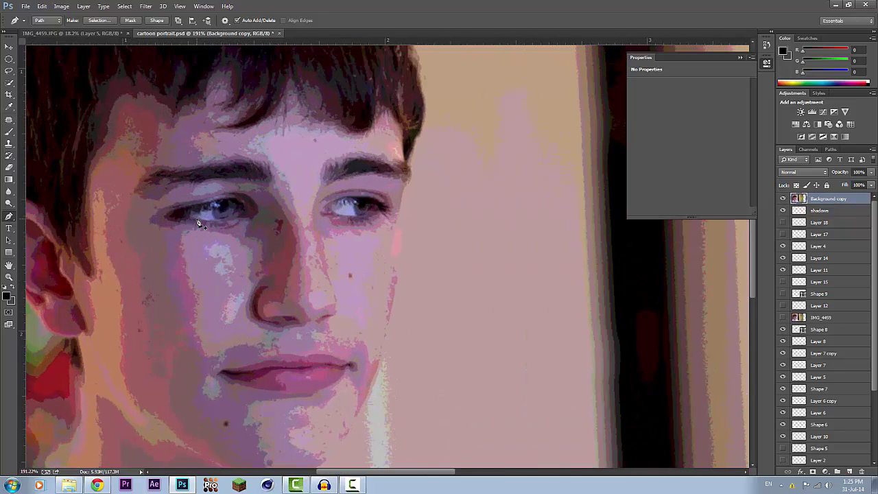
Examine the tone areas around the eyes, nose, mouth, chin, neck and hair on the posterized photo.
scroll(221, 206, "down", 5)
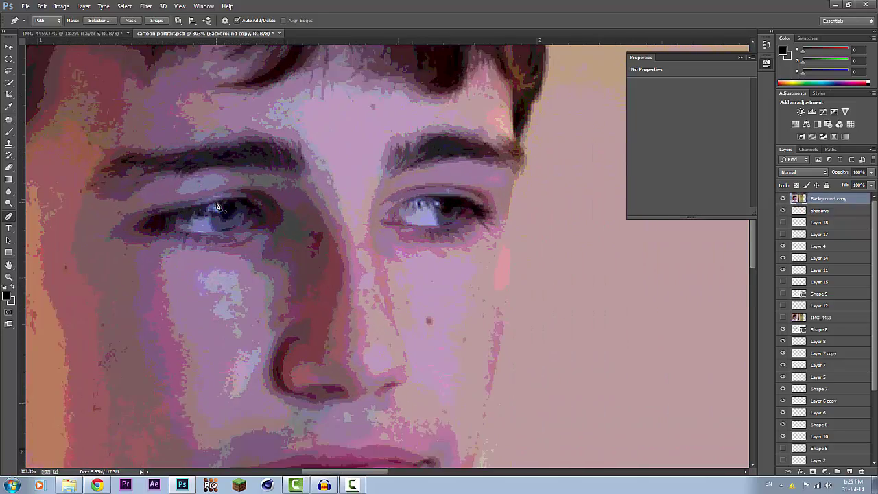
scroll(206, 223, "down", 2)
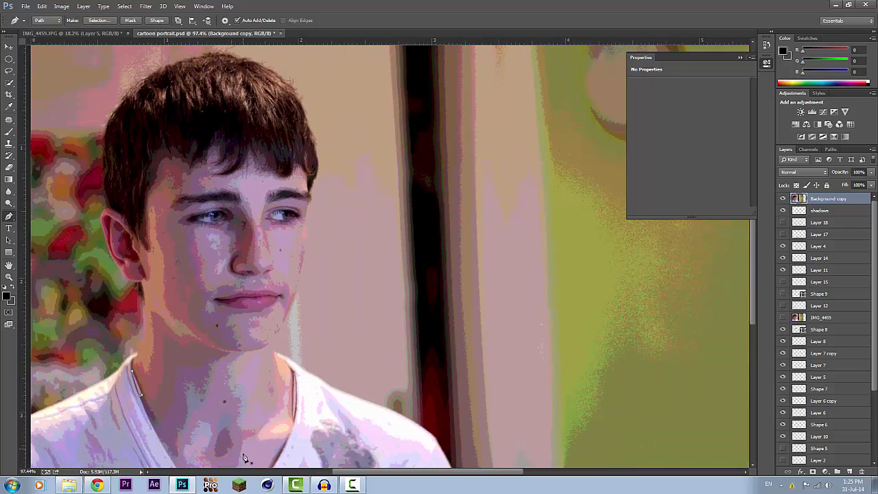
scroll(151, 363, "up", 5)
scroll(230, 234, "up", 1)
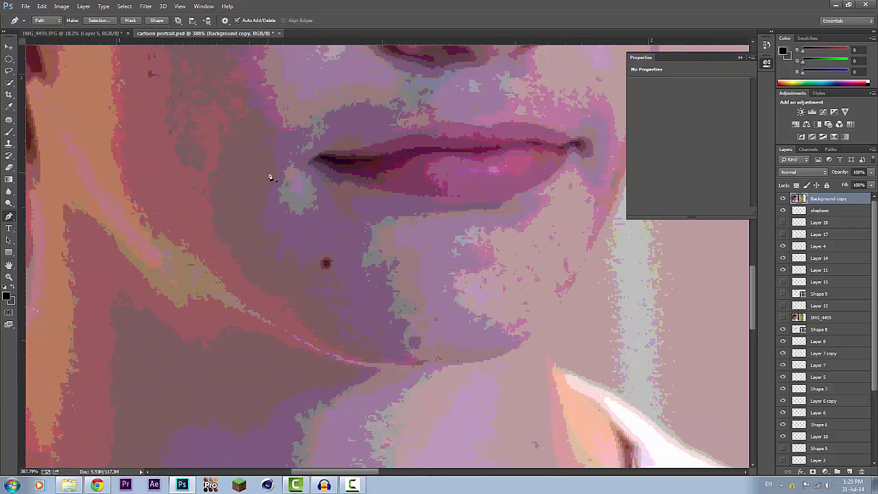
scroll(418, 318, "down", 3)
scroll(413, 321, "down", 4)
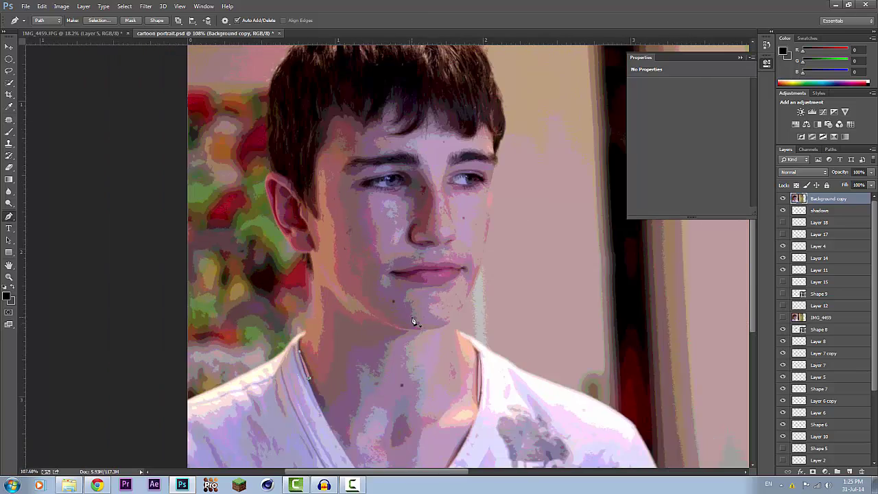
scroll(288, 306, "up", 1)
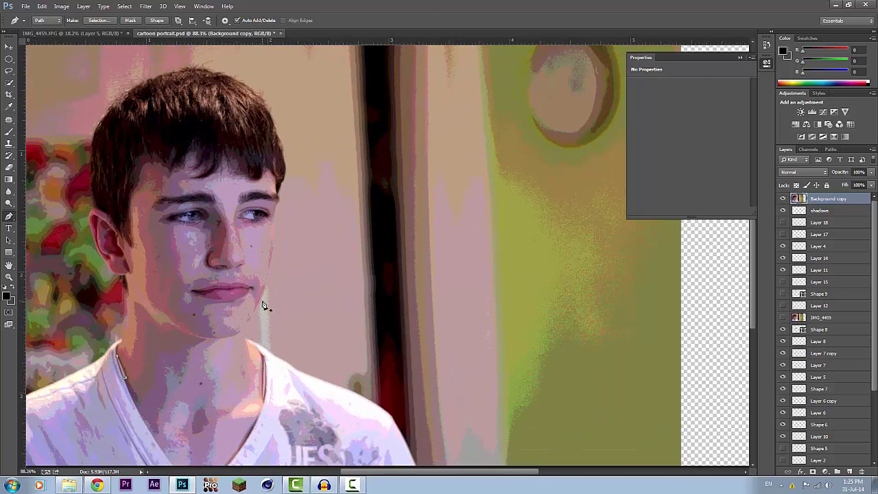
scroll(199, 325, "down", 1)
scroll(188, 332, "up", 1)
scroll(187, 331, "up", 2)
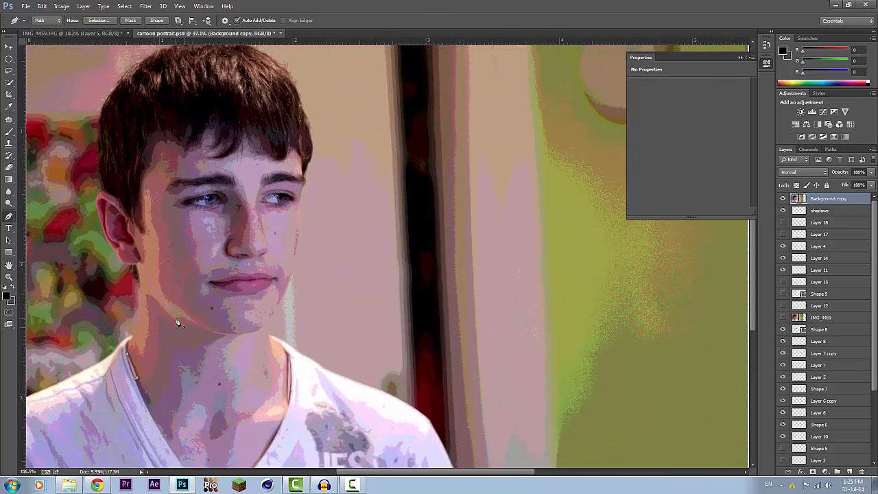
scroll(178, 315, "down", 3)
scroll(163, 101, "up", 4)
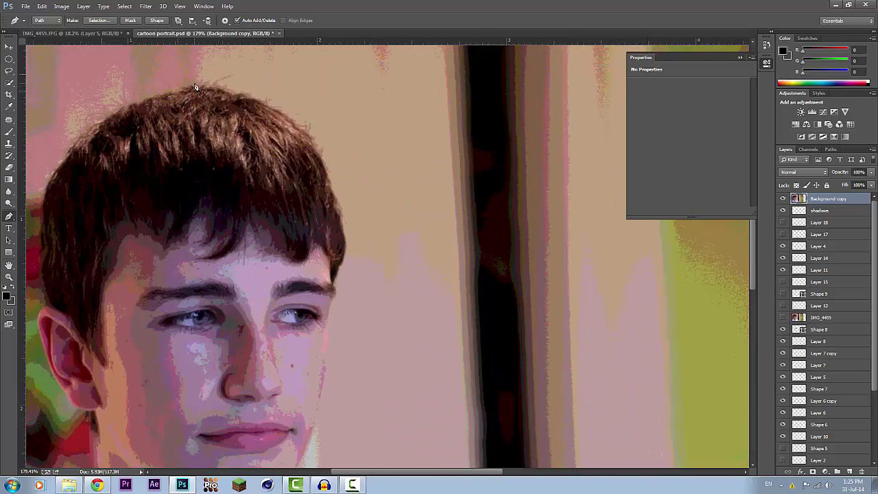
scroll(253, 214, "down", 1)
scroll(253, 213, "down", 1)
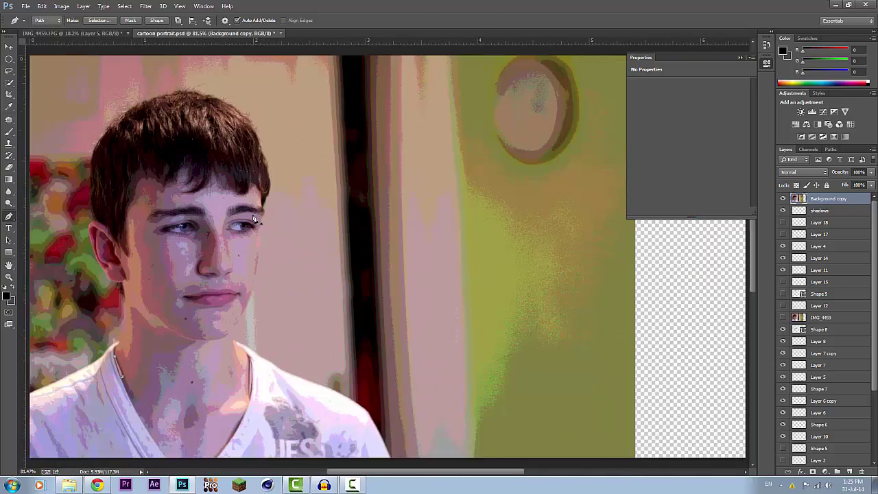
scroll(254, 216, "down", 1)
scroll(220, 218, "up", 1)
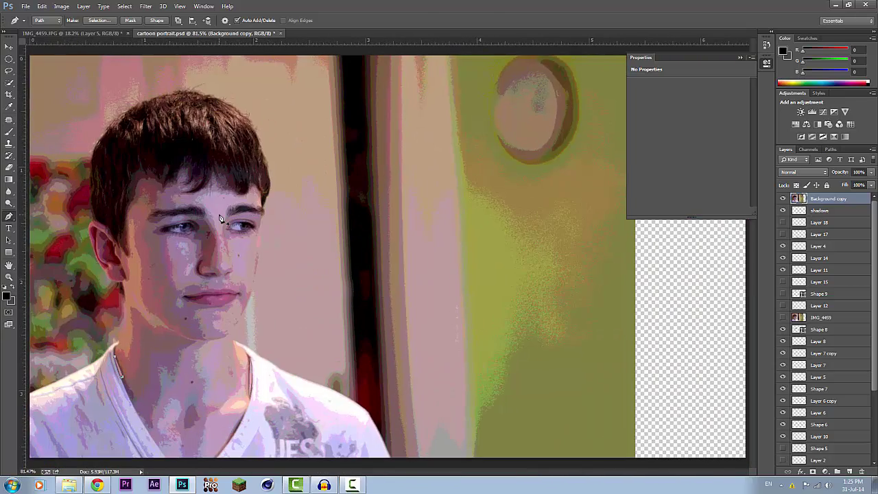
Hide the Background copy layer to show the cartoon face with its pale cheek and neck area.
left_click(783, 198)
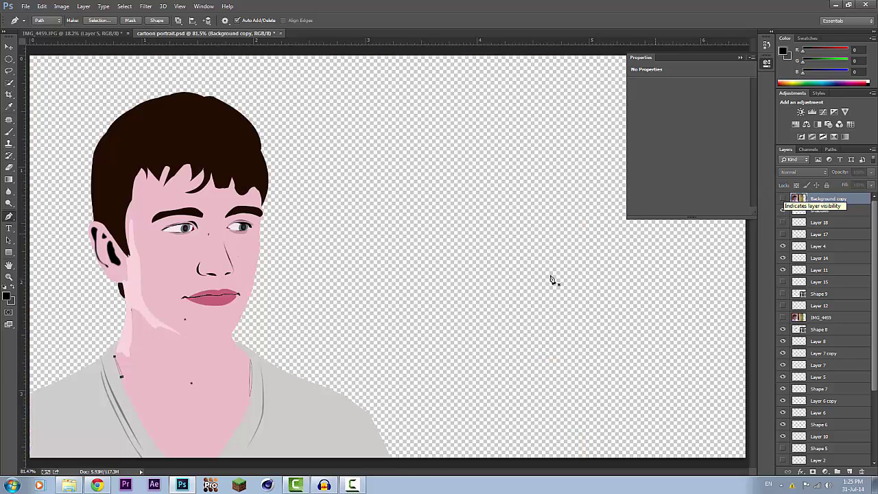
scroll(134, 313, "up", 2)
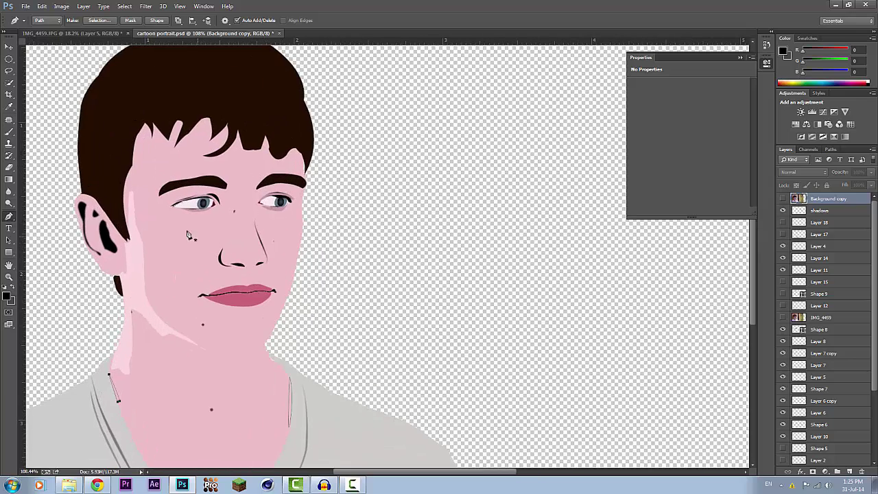
Examine the cartoon's eyes, nose and mouth, both close up and in the whole portrait.
scroll(157, 216, "up", 2)
scroll(257, 253, "down", 2)
scroll(263, 258, "down", 2)
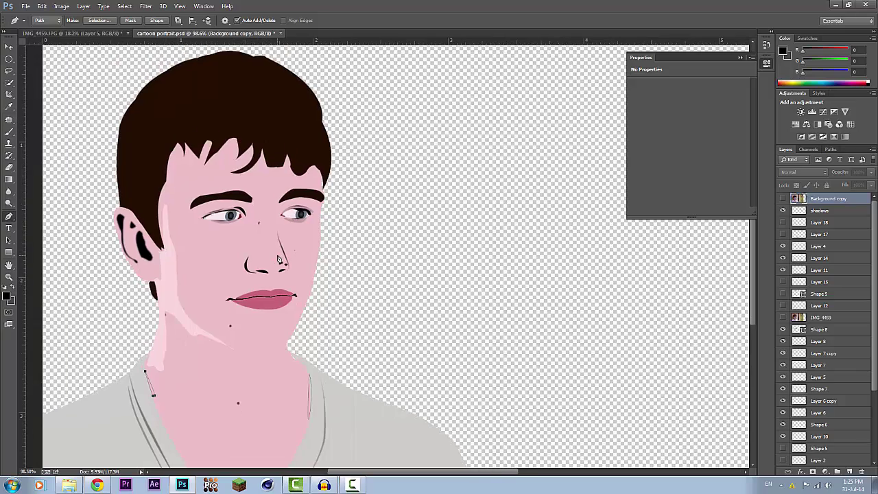
scroll(275, 247, "down", 1)
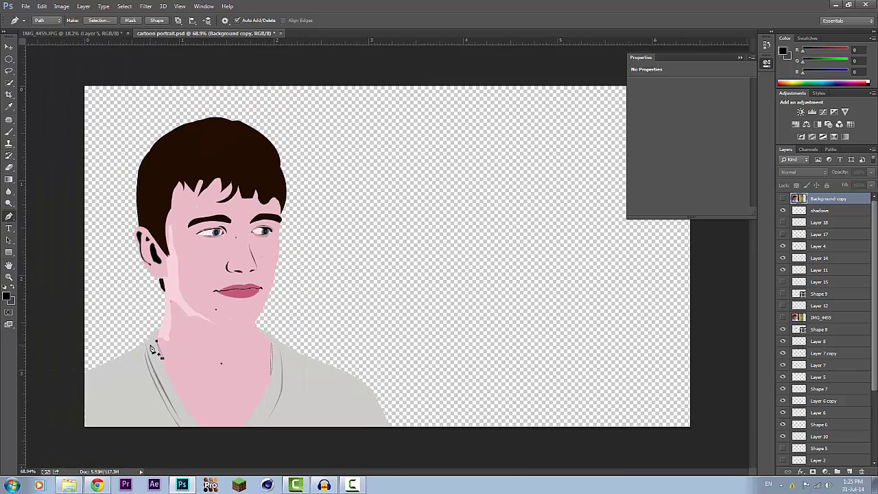
scroll(225, 245, "up", 3)
scroll(218, 227, "up", 2)
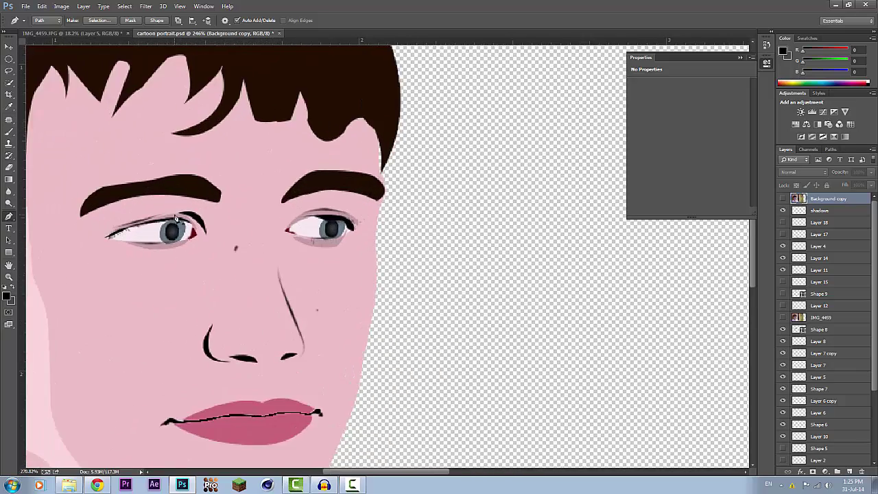
scroll(319, 304, "up", 1)
scroll(320, 304, "down", 2)
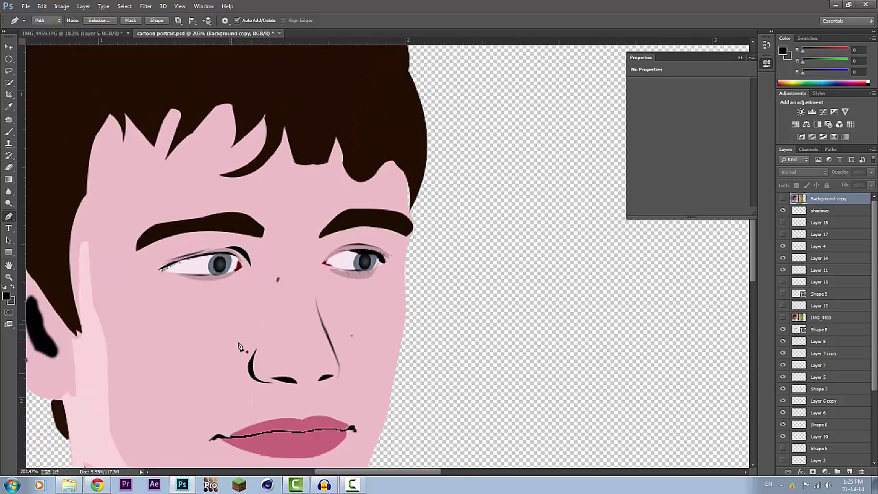
scroll(171, 233, "up", 1)
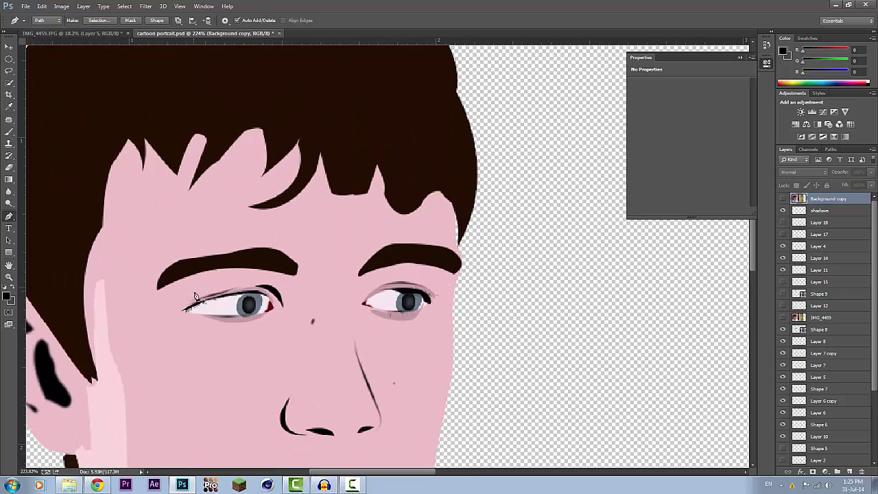
scroll(221, 296, "up", 2)
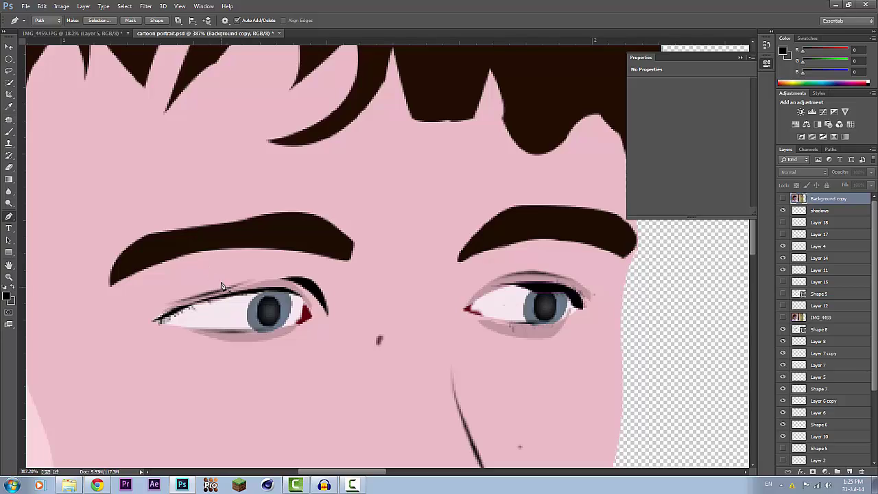
scroll(192, 293, "down", 3)
scroll(192, 295, "down", 3)
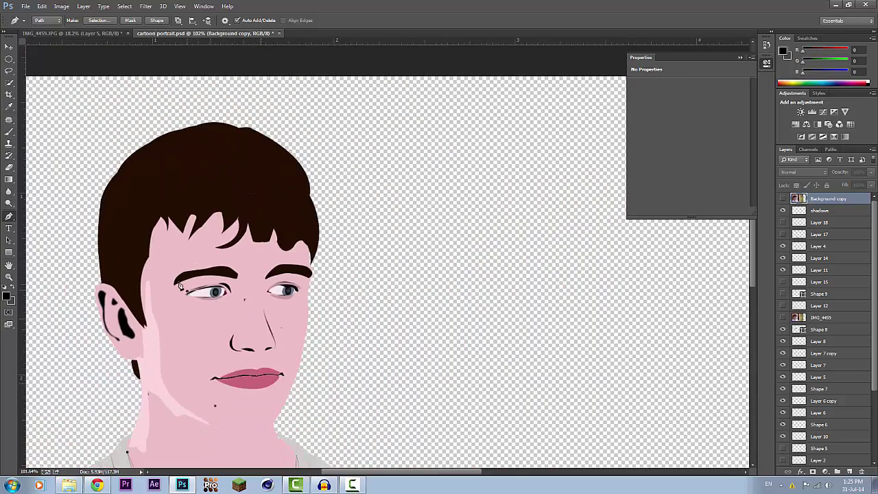
scroll(180, 249, "up", 2)
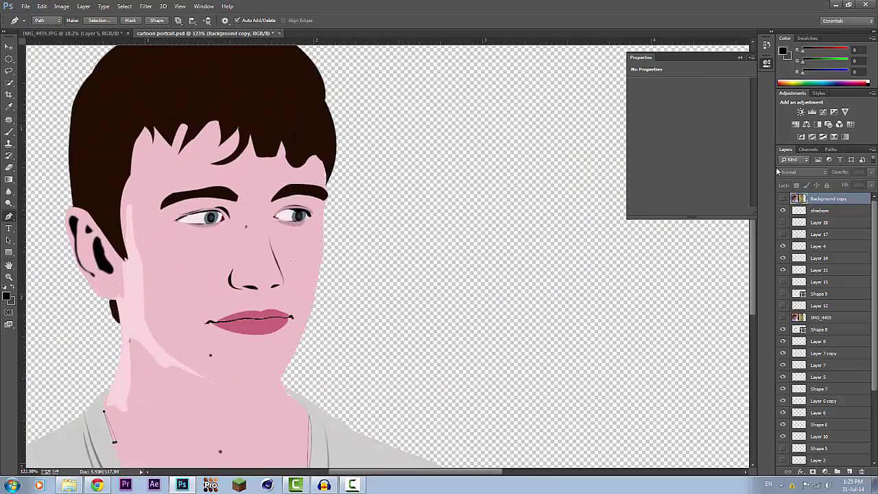
Compare the cartoon face with the posterized photo by showing and hiding the Background copy layer.
left_click(782, 198)
scroll(206, 158, "up", 3)
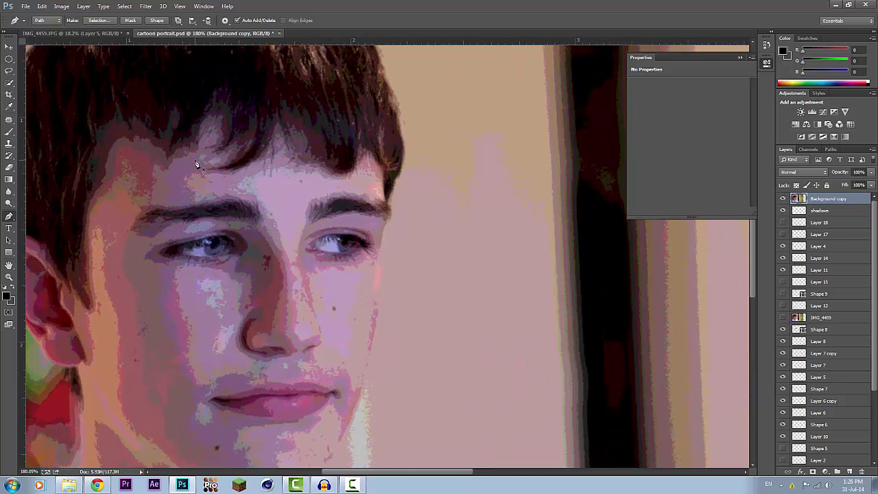
left_click(782, 198)
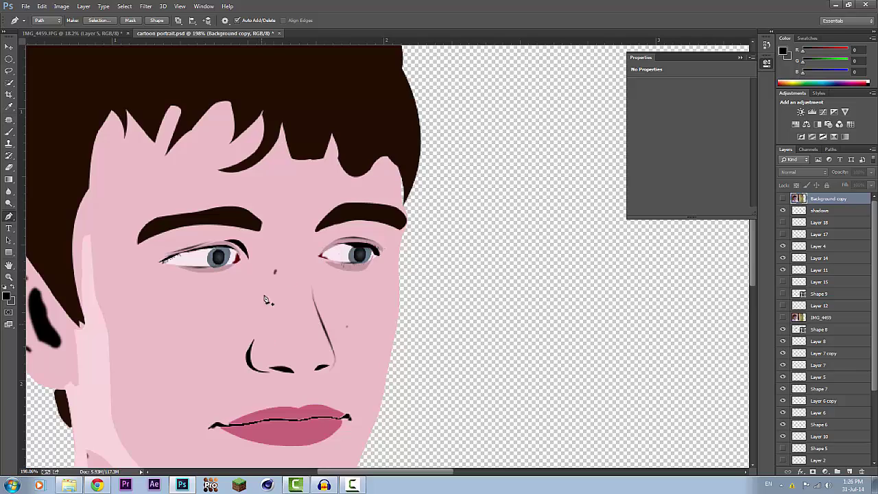
scroll(288, 263, "down", 2)
scroll(288, 263, "down", 3)
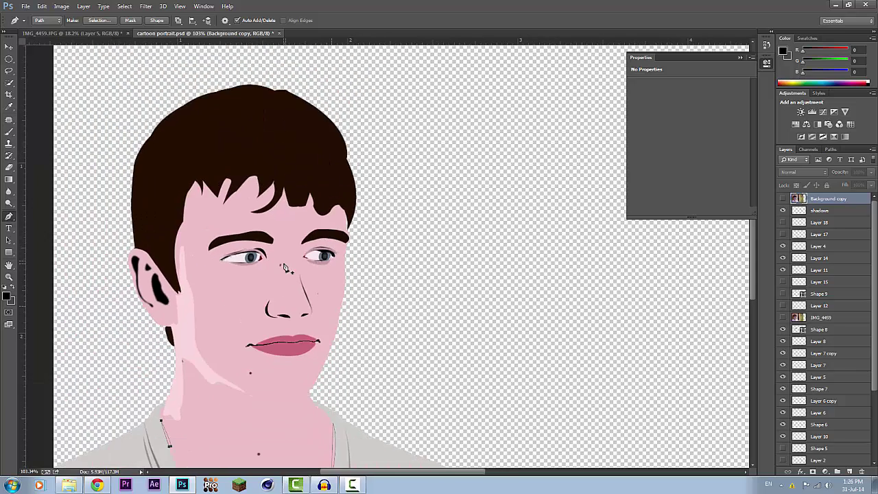
scroll(228, 245, "up", 3)
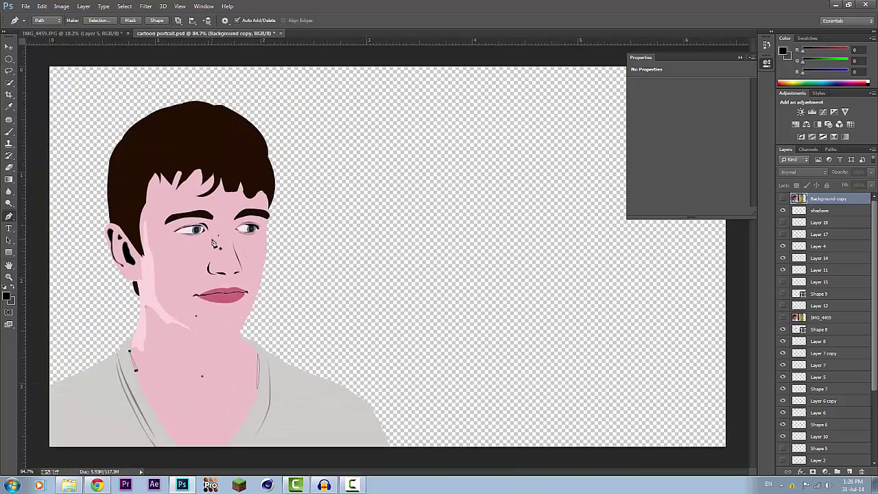
scroll(194, 231, "down", 2)
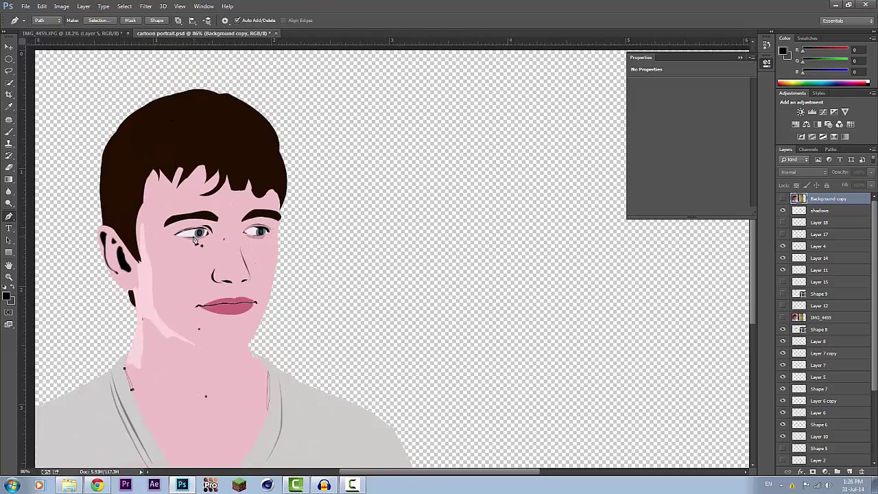
scroll(194, 235, "up", 2)
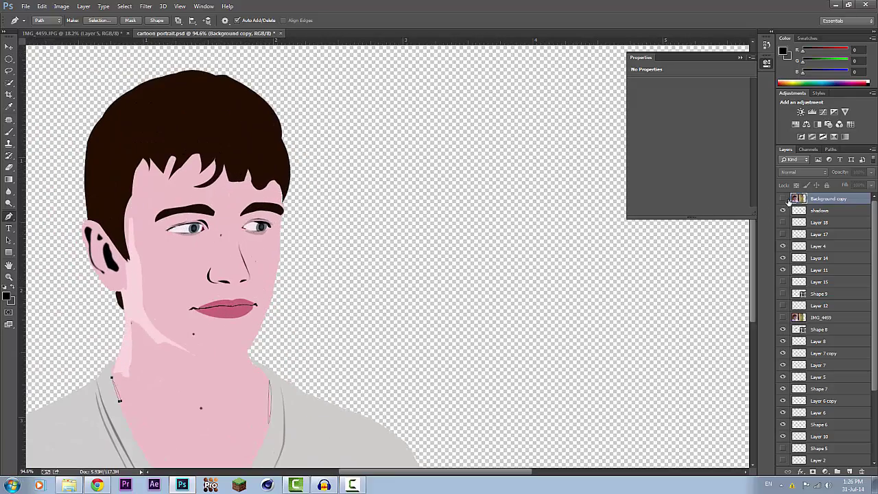
left_click(782, 199)
left_click(782, 199)
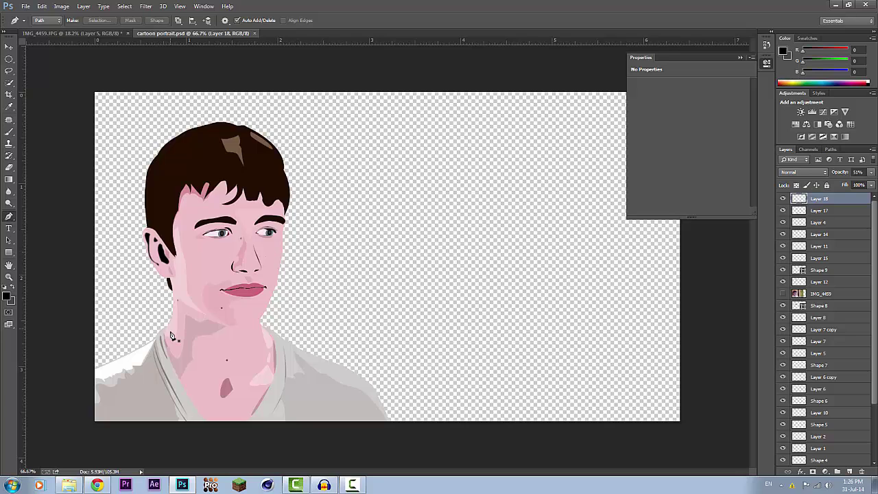
Examine the shading on the fully toned cartoon's face, ear, neck, hair and shirt, close up and overall.
scroll(201, 346, "up", 2)
scroll(203, 352, "down", 3)
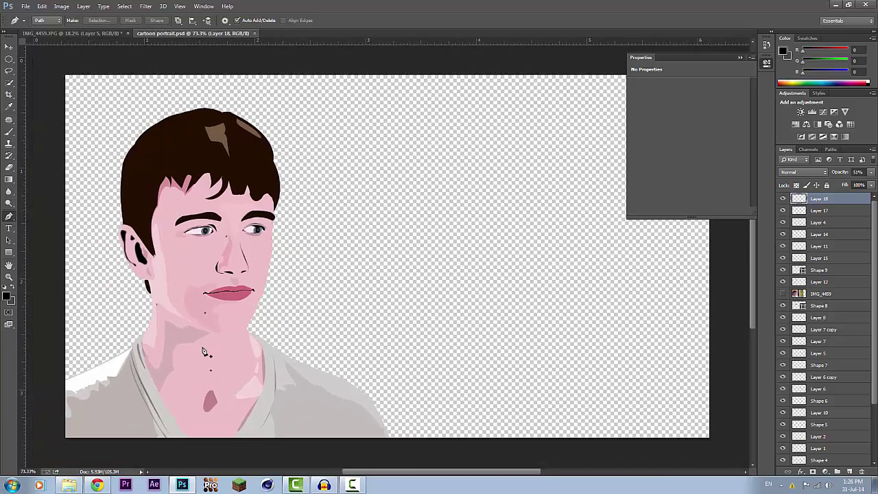
scroll(203, 353, "up", 2)
scroll(162, 216, "down", 2)
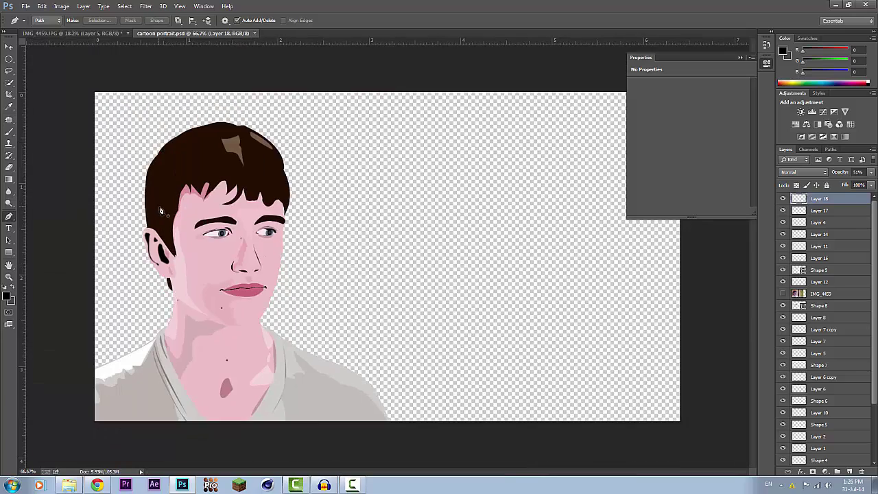
scroll(163, 233, "up", 3)
scroll(152, 255, "up", 3)
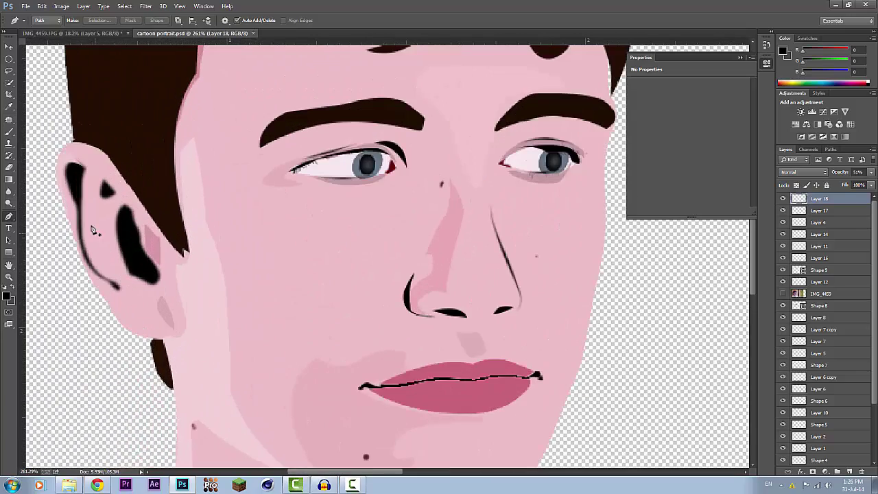
scroll(124, 209, "up", 2)
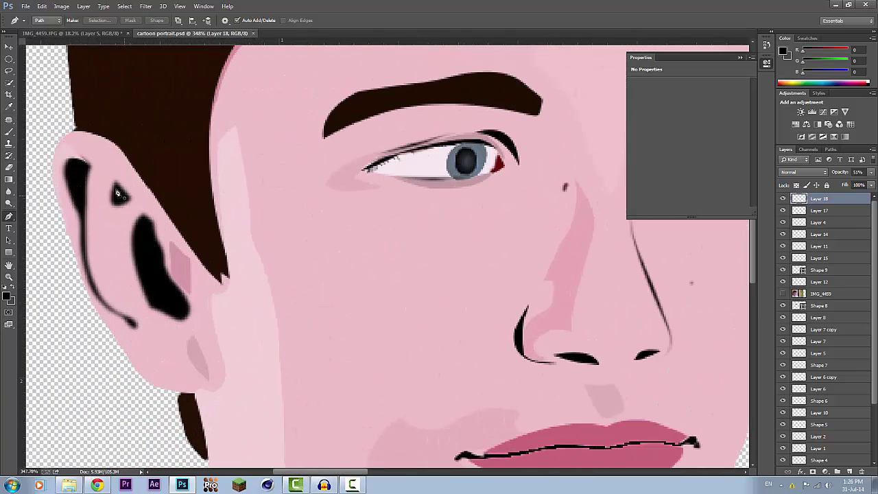
scroll(117, 278, "up", 3)
scroll(153, 235, "down", 2)
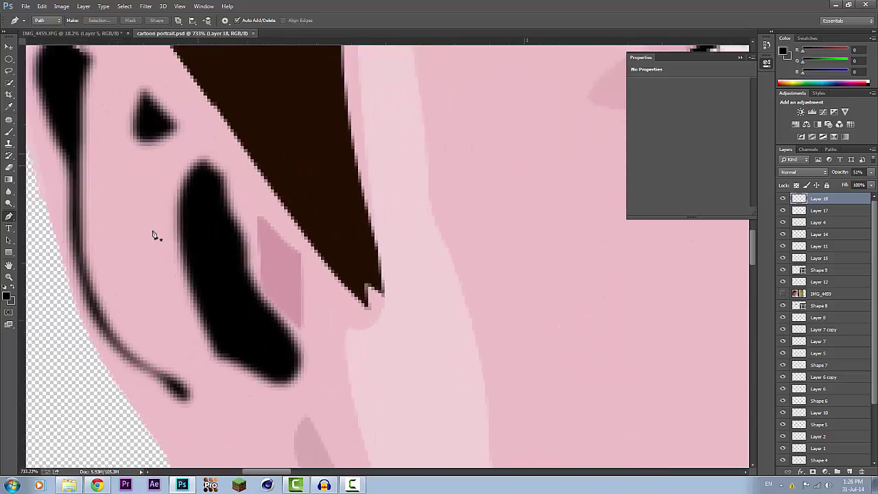
scroll(167, 288, "down", 6)
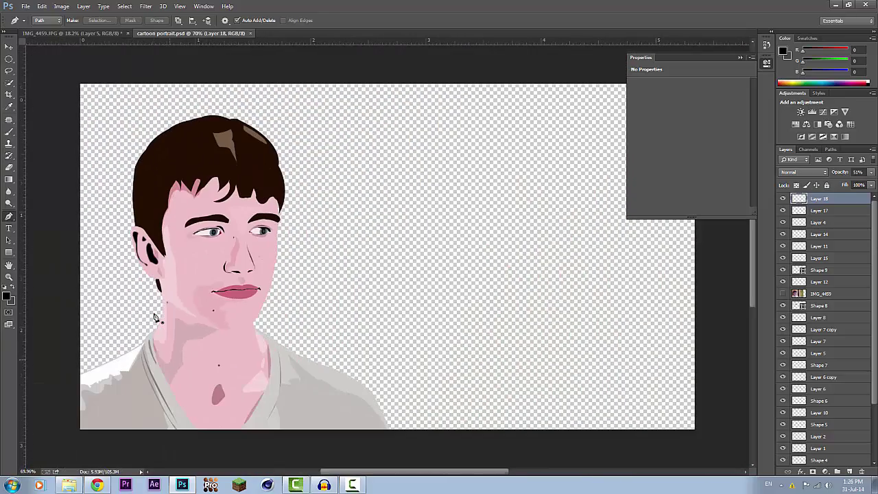
scroll(155, 317, "up", 2)
scroll(123, 260, "down", 2)
scroll(83, 211, "up", 2)
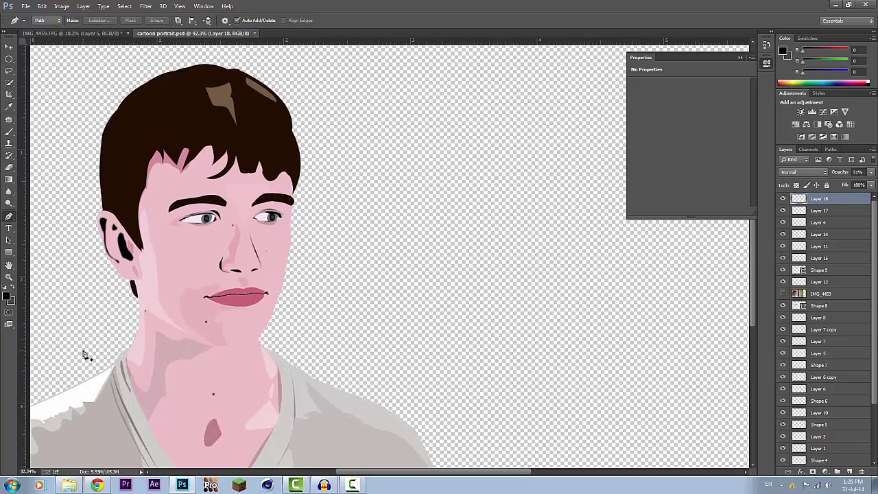
scroll(85, 355, "down", 2)
scroll(87, 355, "up", 1)
scroll(89, 355, "down", 1)
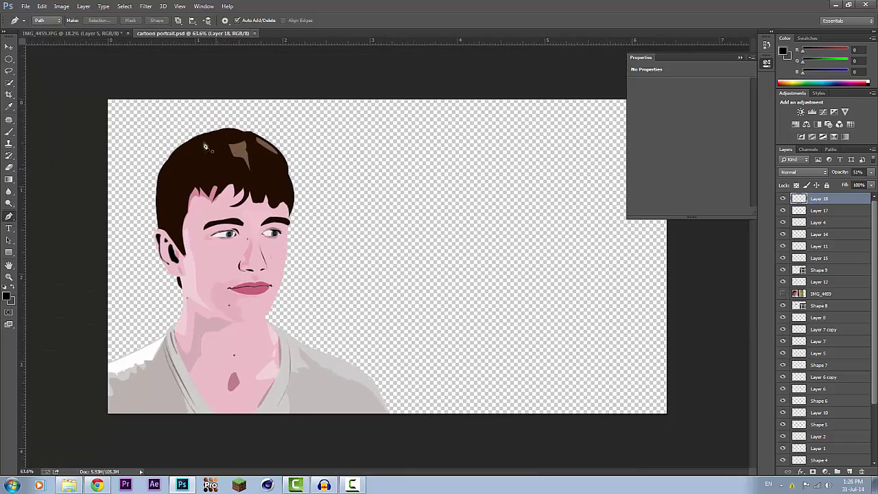
Make the IMG_4459 photo layer visible and move it above Layer 18, on top of all other layers.
left_click(783, 293)
left_click(783, 293)
left_click(783, 293)
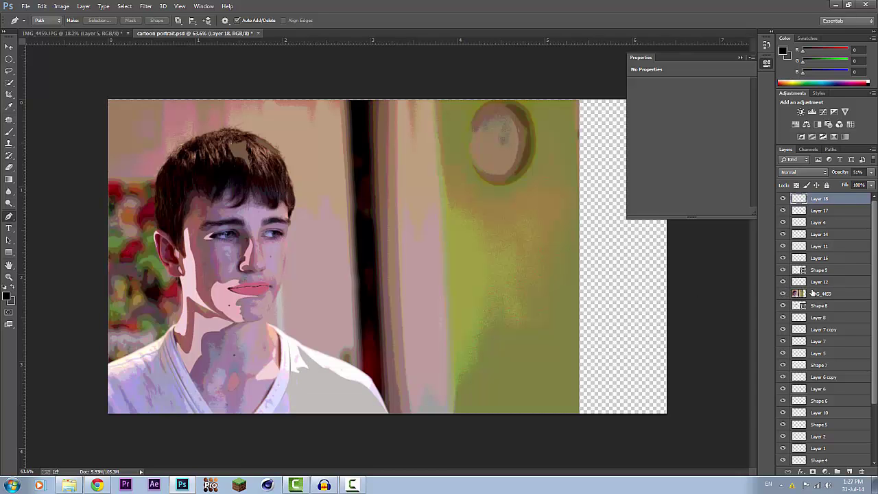
left_click_drag(814, 294, 816, 198)
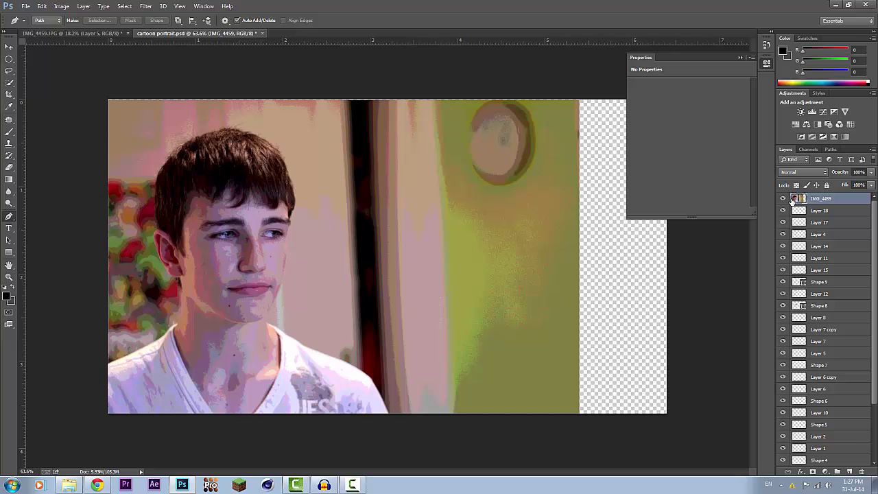
Compare the fully toned cartoon with the photo by repeatedly hiding and showing the IMG_4459 layer.
left_click(783, 198)
left_click(783, 199)
left_click(782, 199)
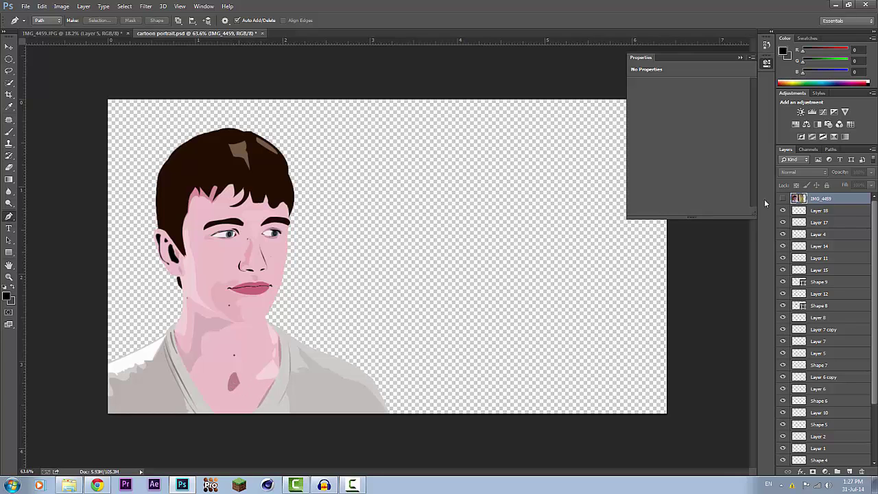
left_click(782, 199)
left_click(781, 198)
left_click(781, 199)
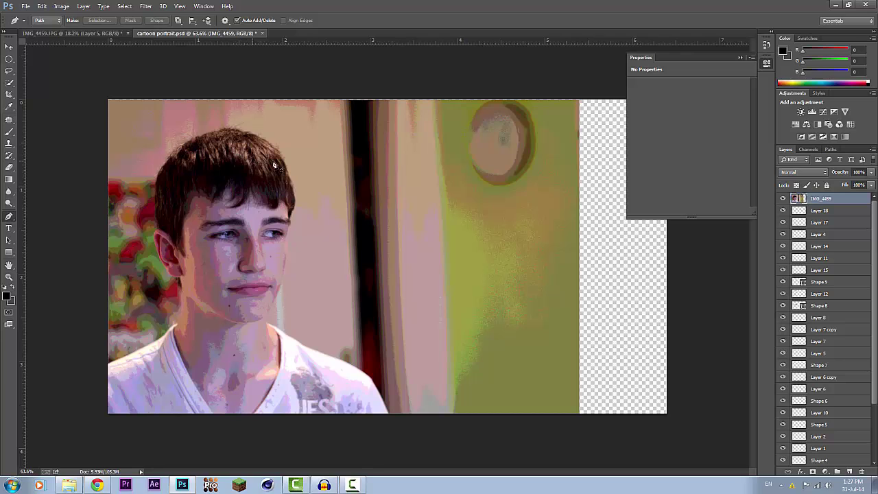
left_click(782, 200)
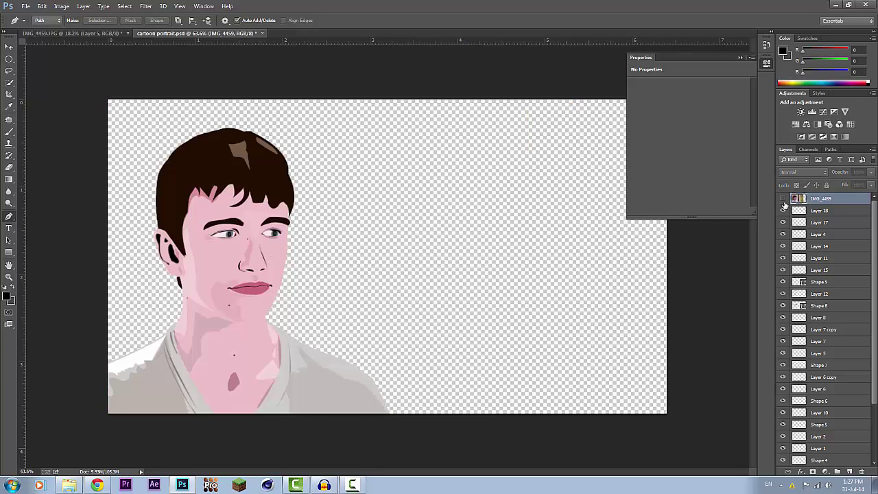
left_click(783, 200)
left_click(782, 200)
left_click(782, 201)
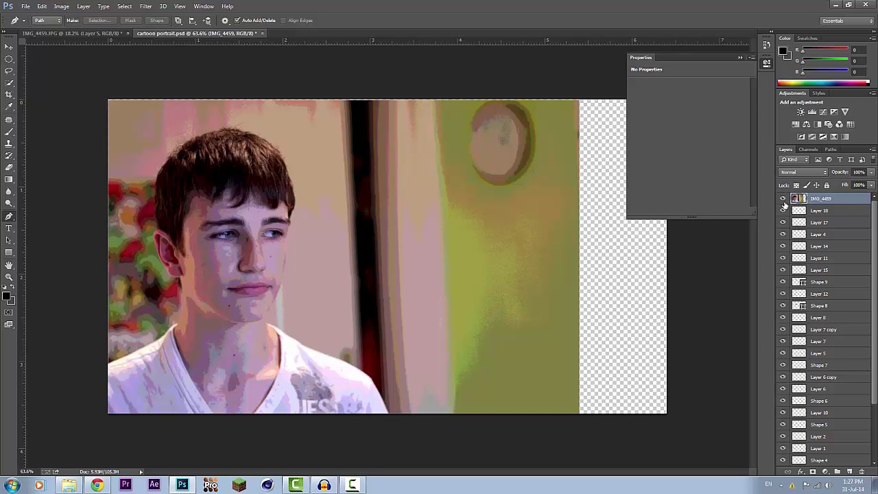
left_click(783, 200)
left_click(782, 200)
Examine the posterized photo's face and shirt close up and in the whole image.
scroll(314, 235, "up", 4)
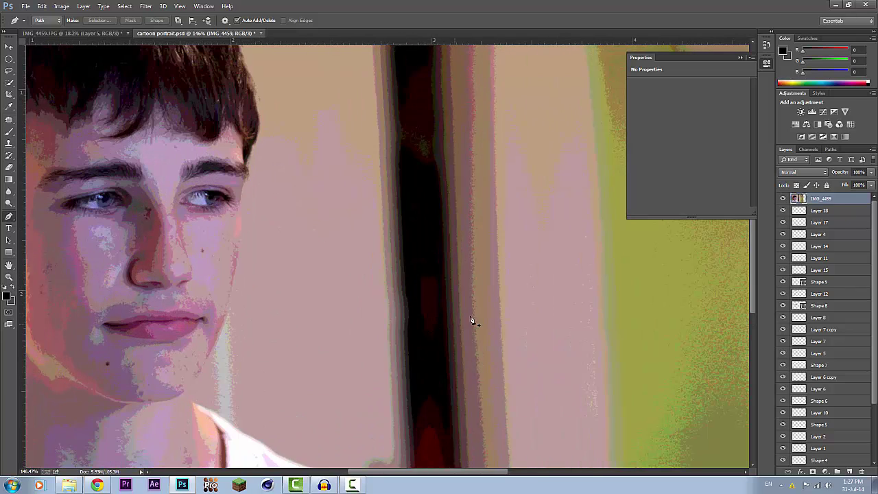
scroll(473, 319, "down", 5)
scroll(394, 255, "down", 2)
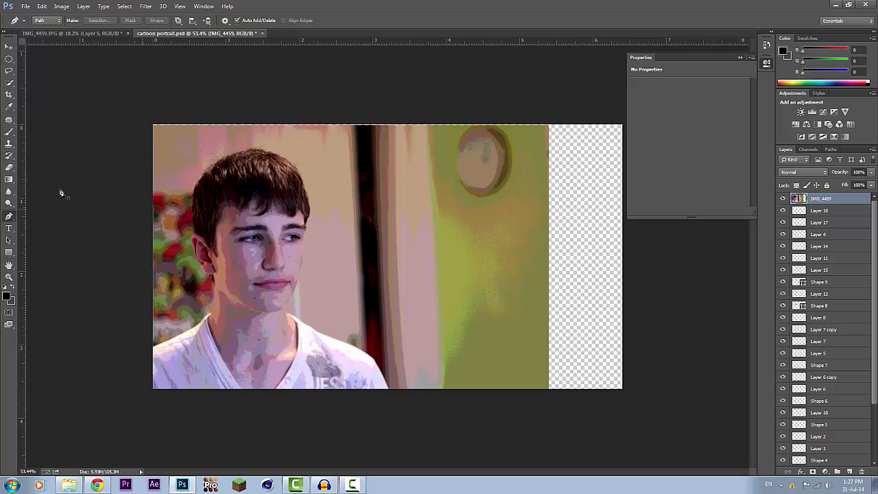
scroll(369, 429, "up", 5)
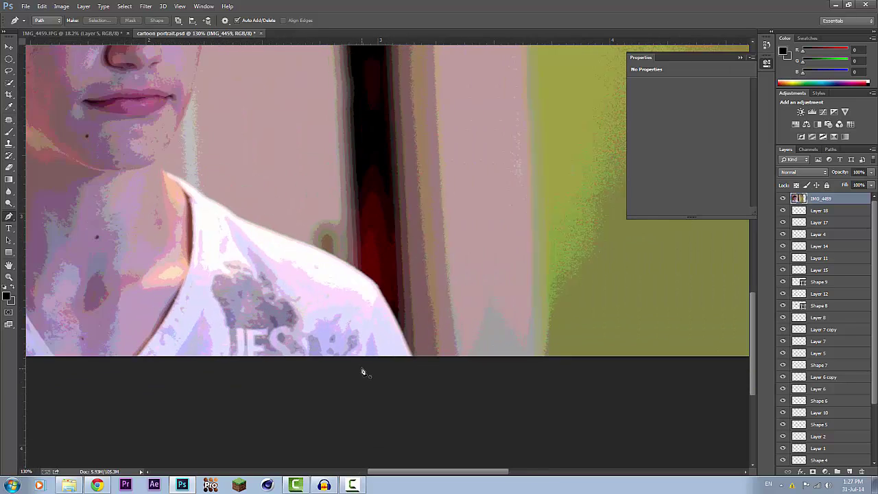
scroll(251, 280, "down", 4)
scroll(251, 280, "up", 1)
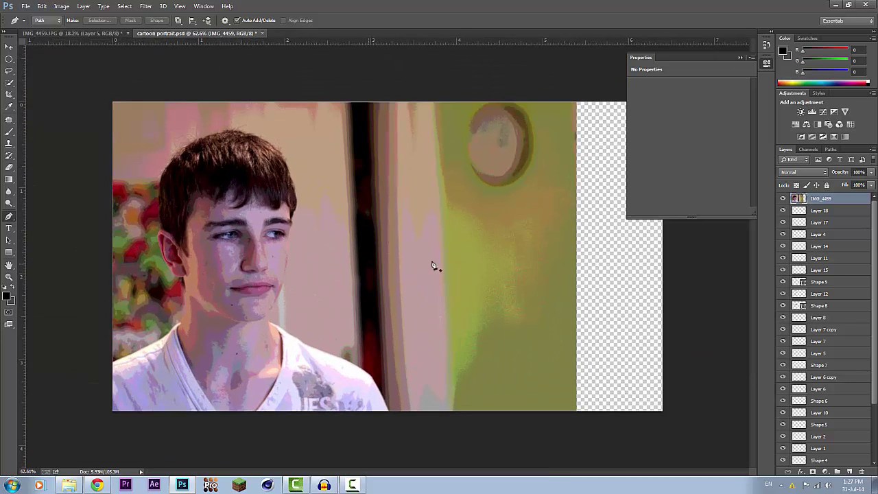
Toggle the IMG_4459 layer's visibility to check the cartoon against the photo again, and inspect the photo's eyes and eyebrows close up.
left_click(783, 199)
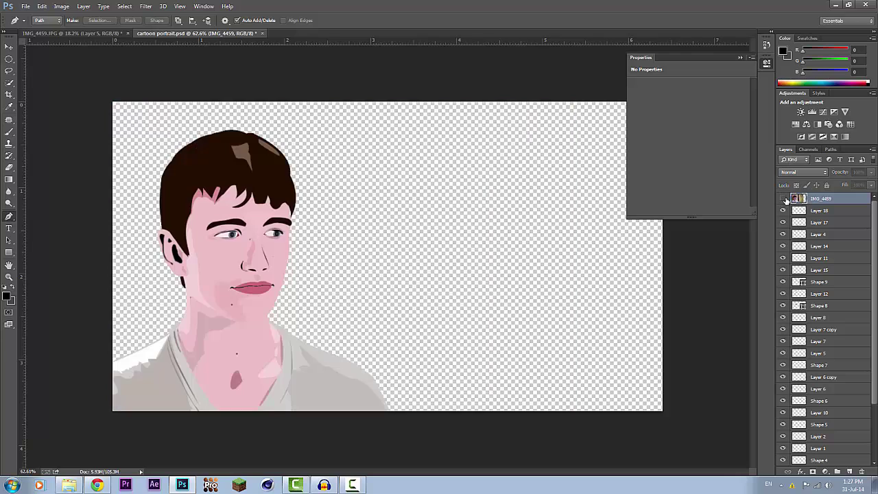
left_click(782, 198)
left_click(782, 199)
left_click(782, 198)
left_click(782, 198)
left_click(783, 198)
scroll(221, 184, "up", 8)
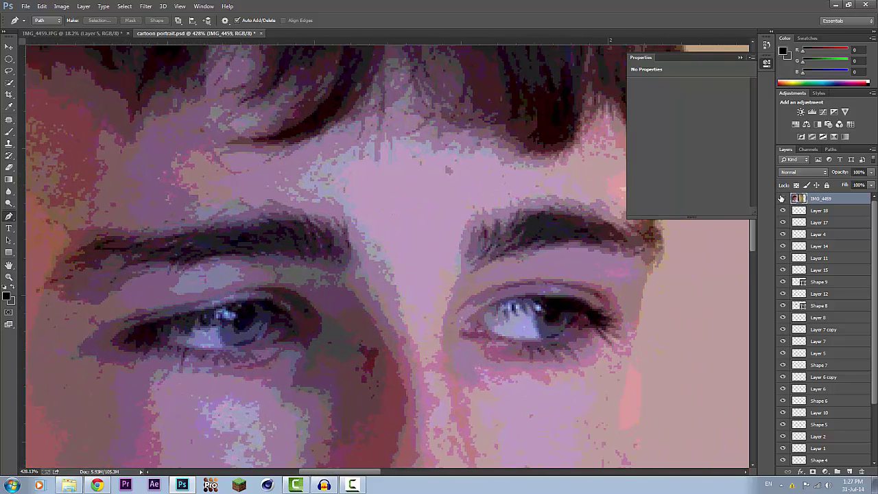
Hide the IMG_4459 layer and examine the cartoon's eyes, nose and mouth close up and in the whole image.
left_click(782, 198)
scroll(396, 340, "down", 8)
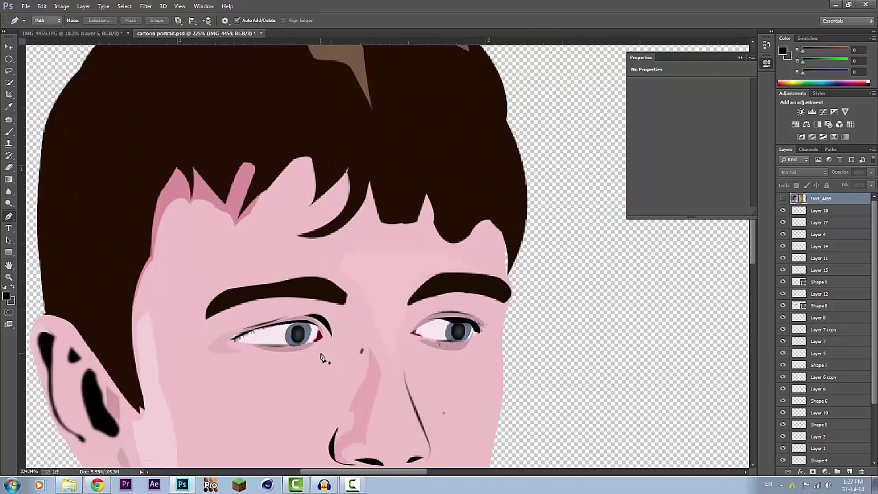
scroll(321, 357, "down", 1)
scroll(190, 362, "up", 6)
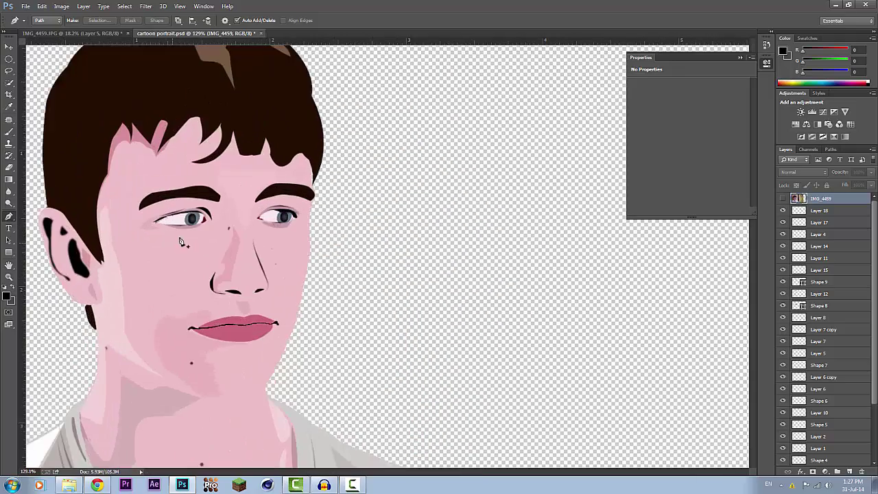
scroll(162, 193, "up", 6)
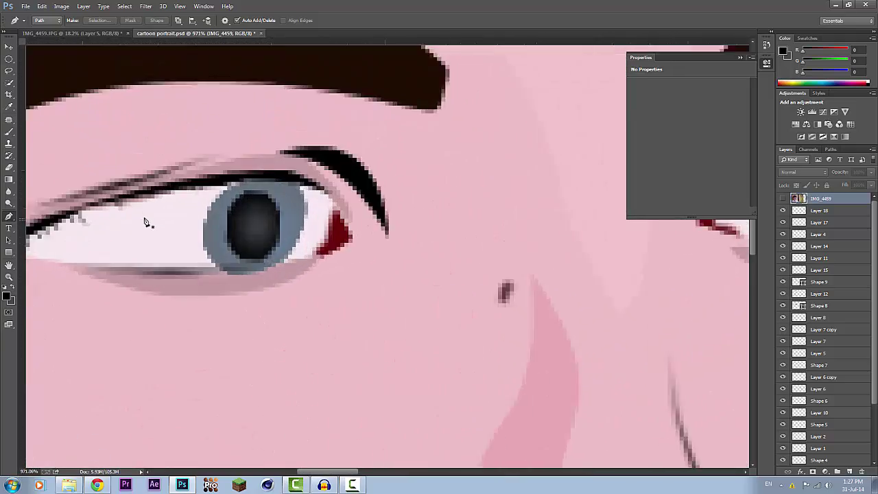
scroll(330, 221, "down", 6)
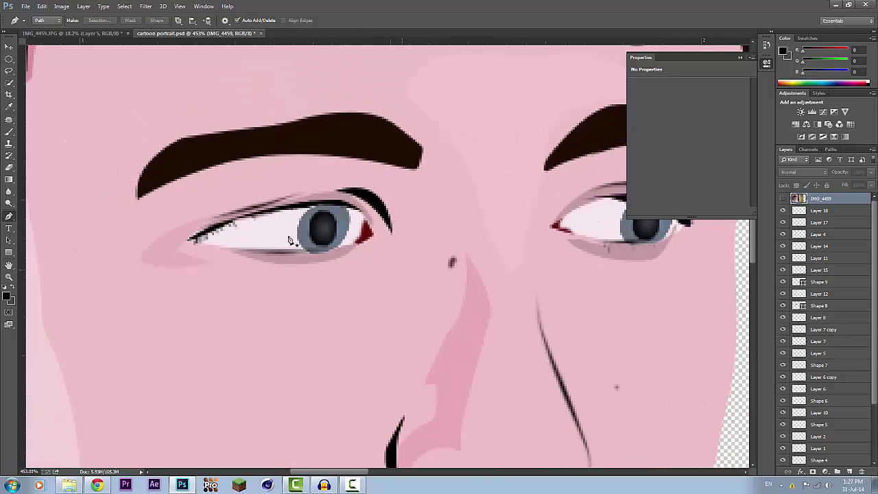
scroll(247, 327, "down", 4)
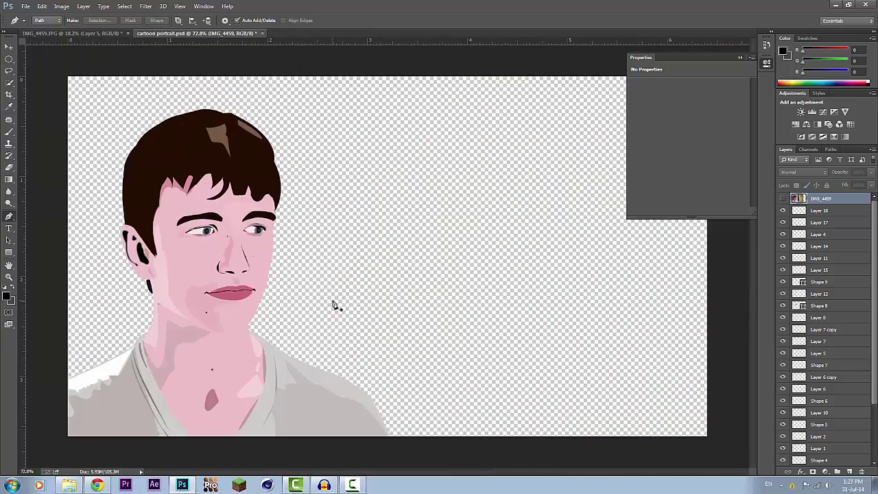
scroll(241, 304, "up", 4)
scroll(165, 226, "up", 1)
scroll(192, 180, "down", 2)
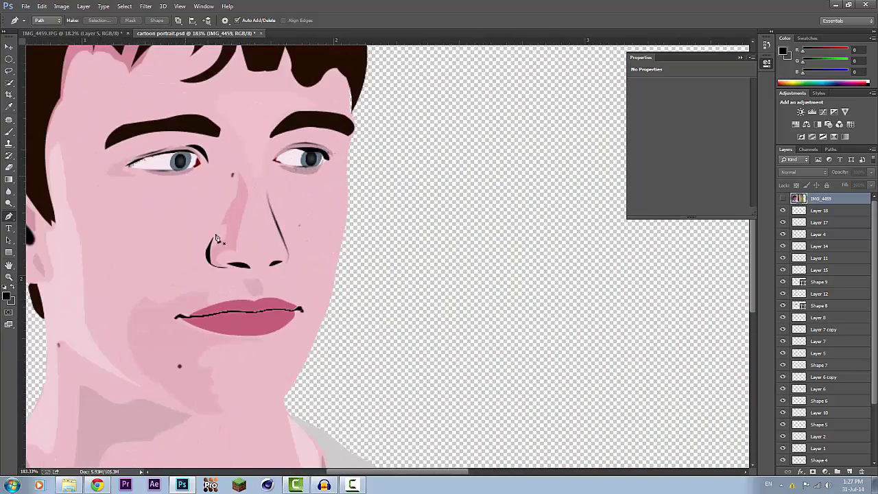
scroll(96, 356, "down", 1)
scroll(96, 357, "down", 2)
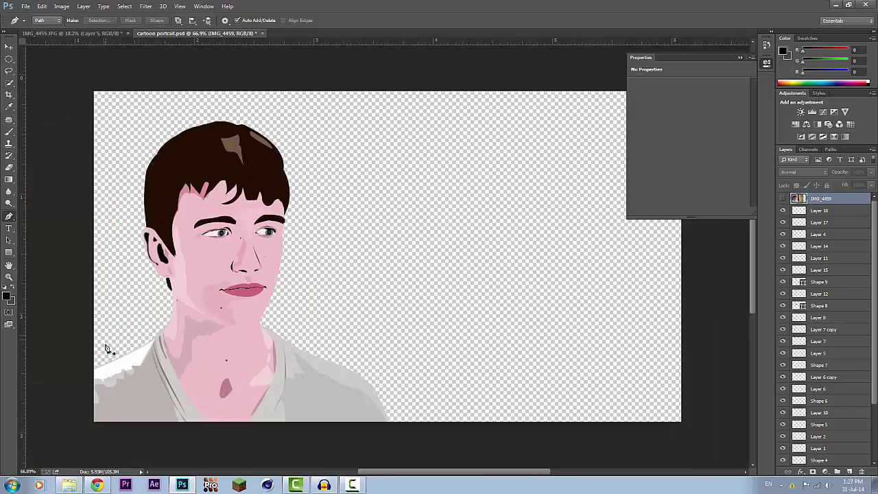
scroll(107, 241, "up", 2)
scroll(107, 242, "down", 2)
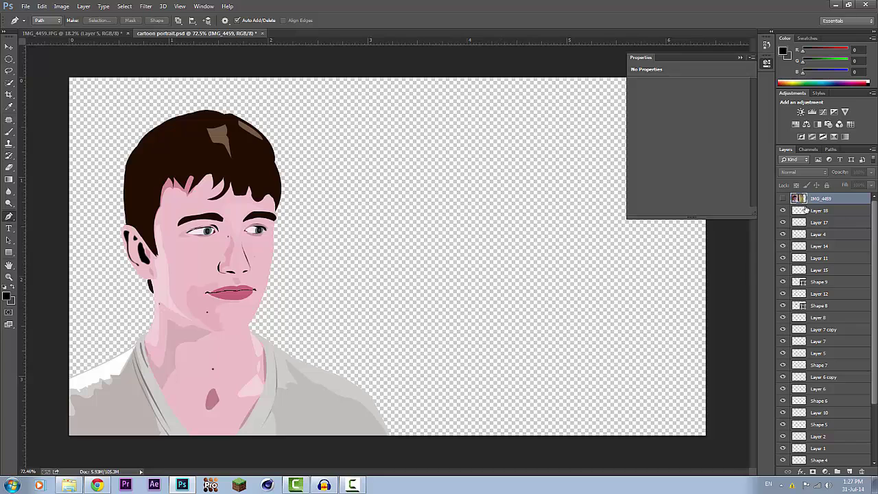
Show the IMG_4459 layer again to compare the whole posterized photo with the cartoon.
left_click(783, 199)
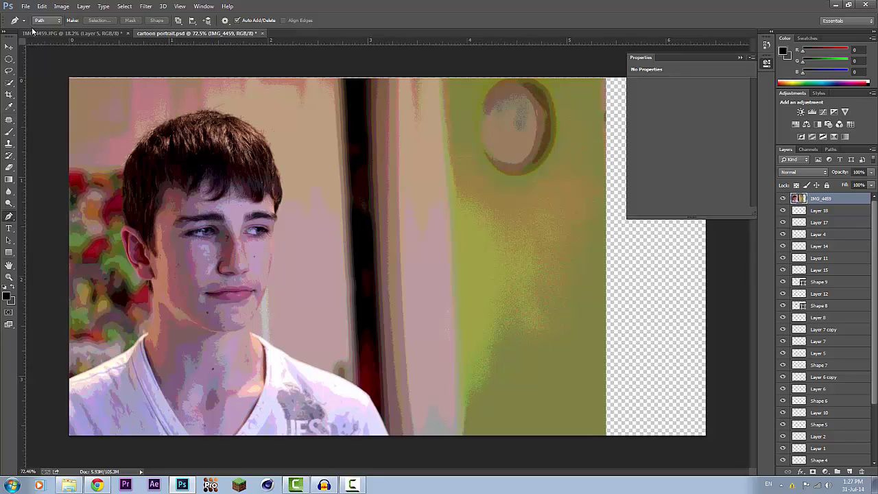
scroll(839, 391, "down", 3)
scroll(838, 411, "up", 3)
Hide IMG_4459, bring a copy of the original photo in as the uppermost layer, and move it up beside the cartoon.
left_click(8, 46)
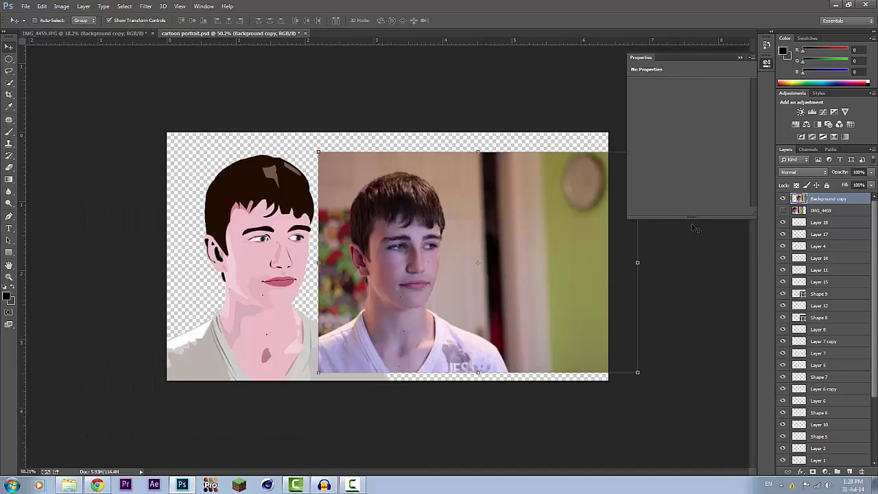
left_click_drag(521, 259, 516, 237)
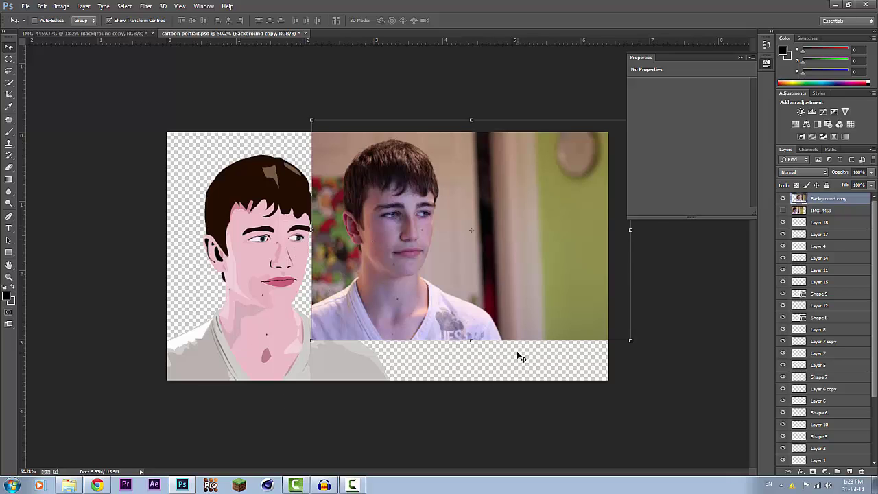
scroll(519, 356, "up", 2)
scroll(411, 309, "down", 3)
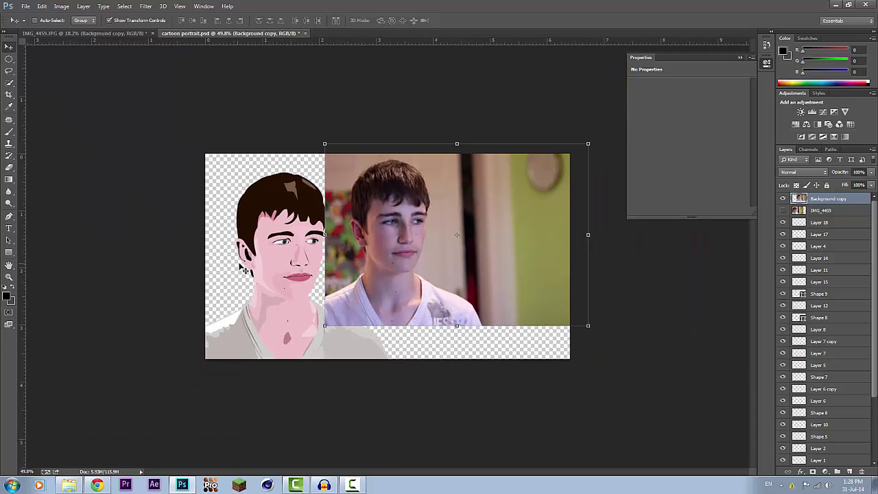
scroll(243, 269, "up", 3)
scroll(236, 281, "down", 3)
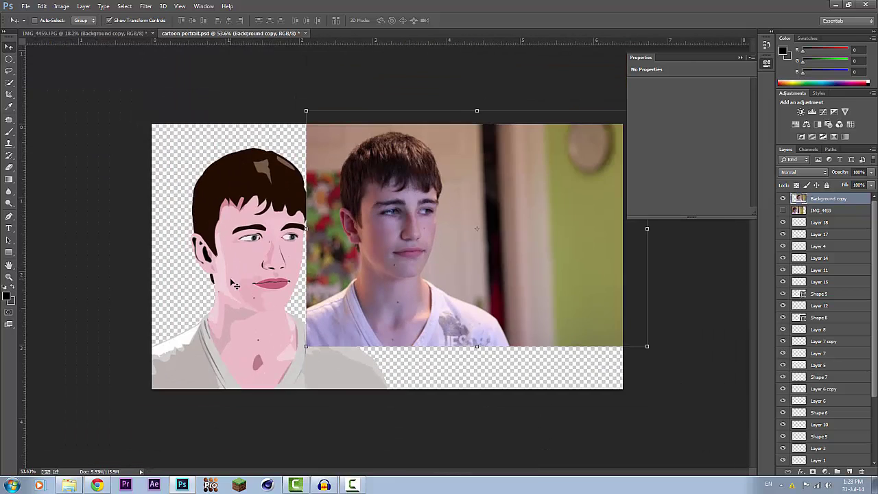
scroll(235, 285, "down", 2)
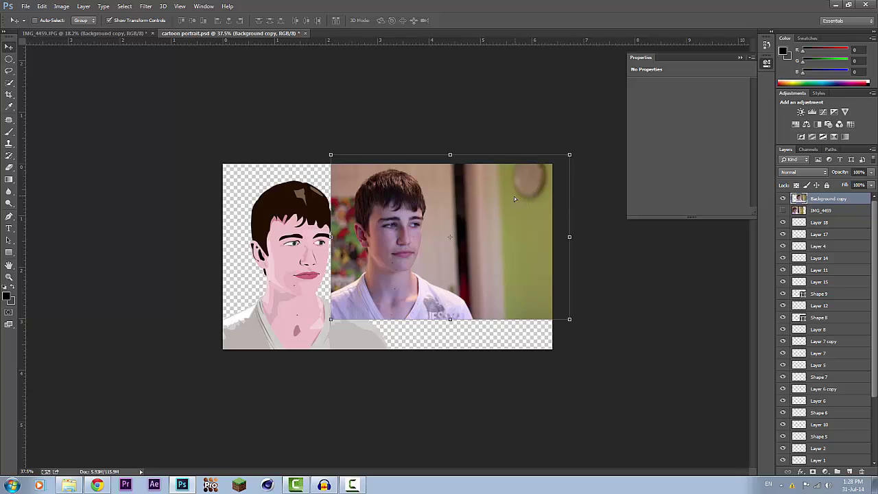
Move the original photo clear of the cartoon figure, with its lower edge flush with the bottom of the canvas.
left_click_drag(514, 198, 466, 227)
key("ctrl+plus")
key("ctrl+plus")
scroll(285, 227, "down", 8)
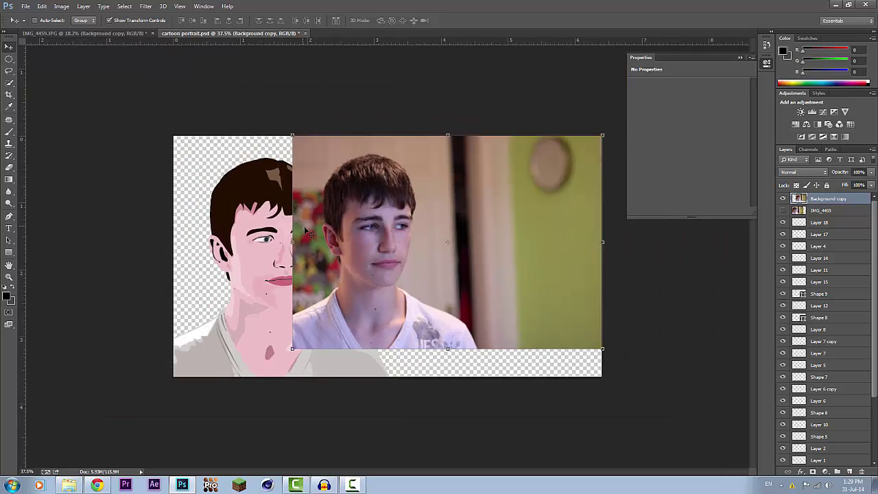
scroll(285, 228, "up", 7)
scroll(218, 267, "down", 3)
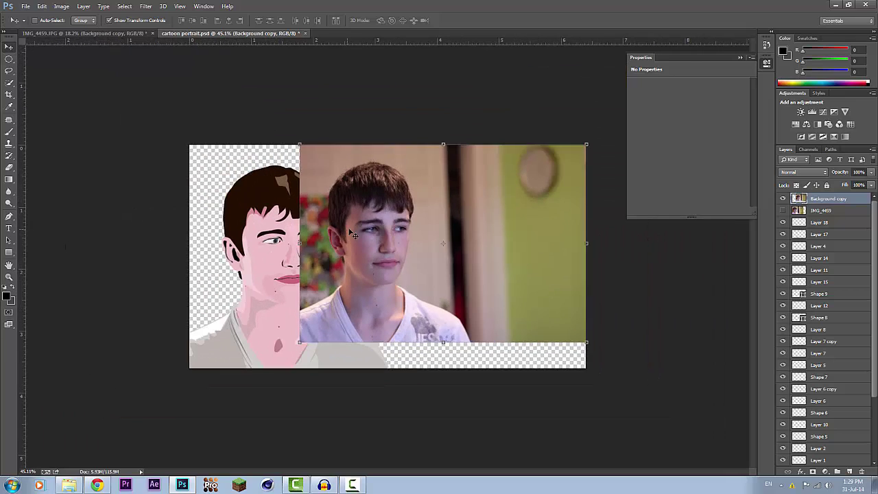
left_click_drag(349, 234, 396, 253)
left_click_drag(457, 255, 477, 256)
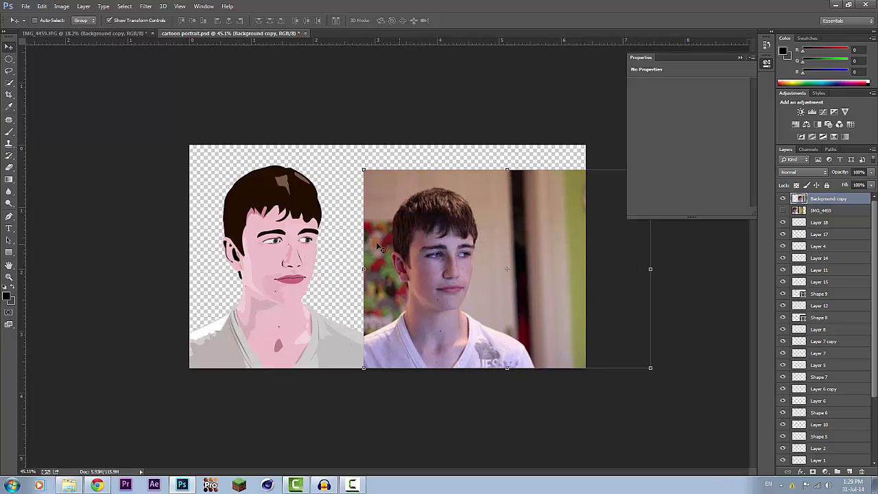